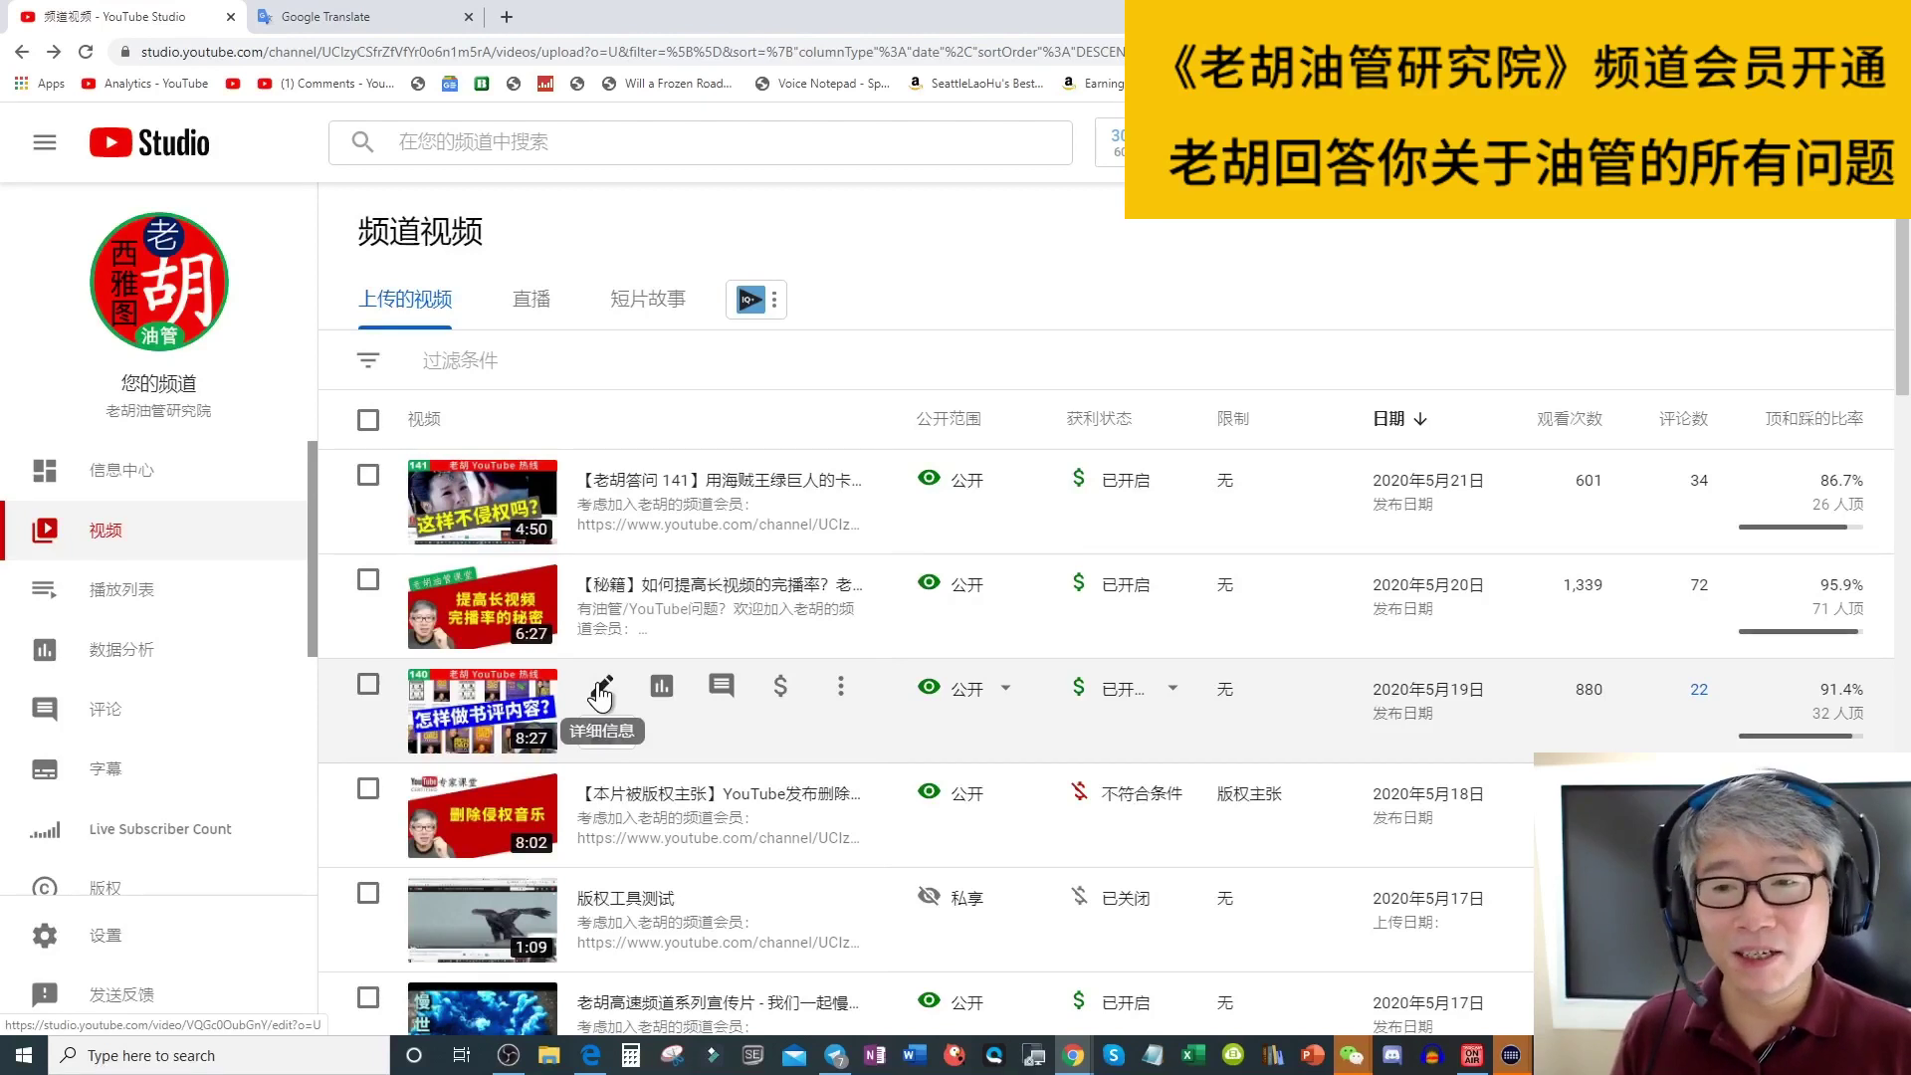
- Open the details of video 140 about book reviews, copy its link and load it in a new browser tab
left_click(601, 691)
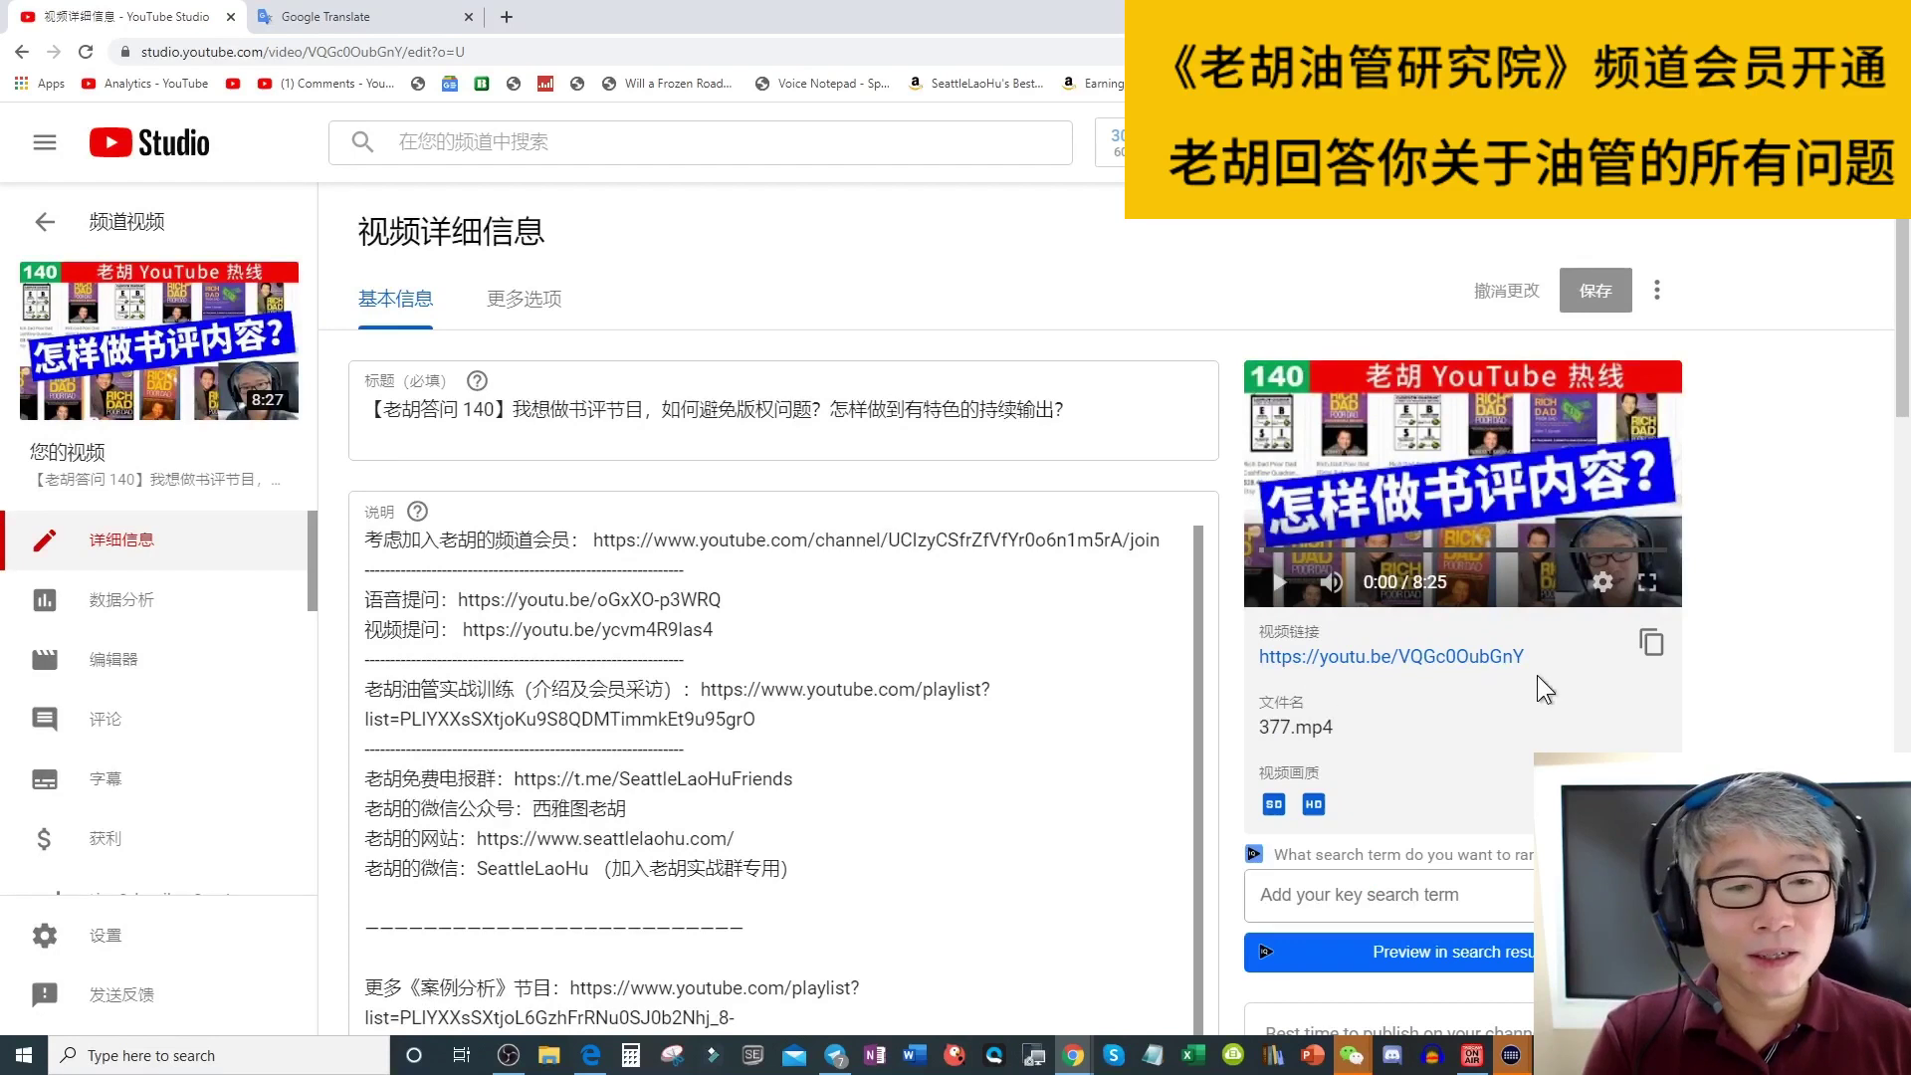
left_click(1651, 642)
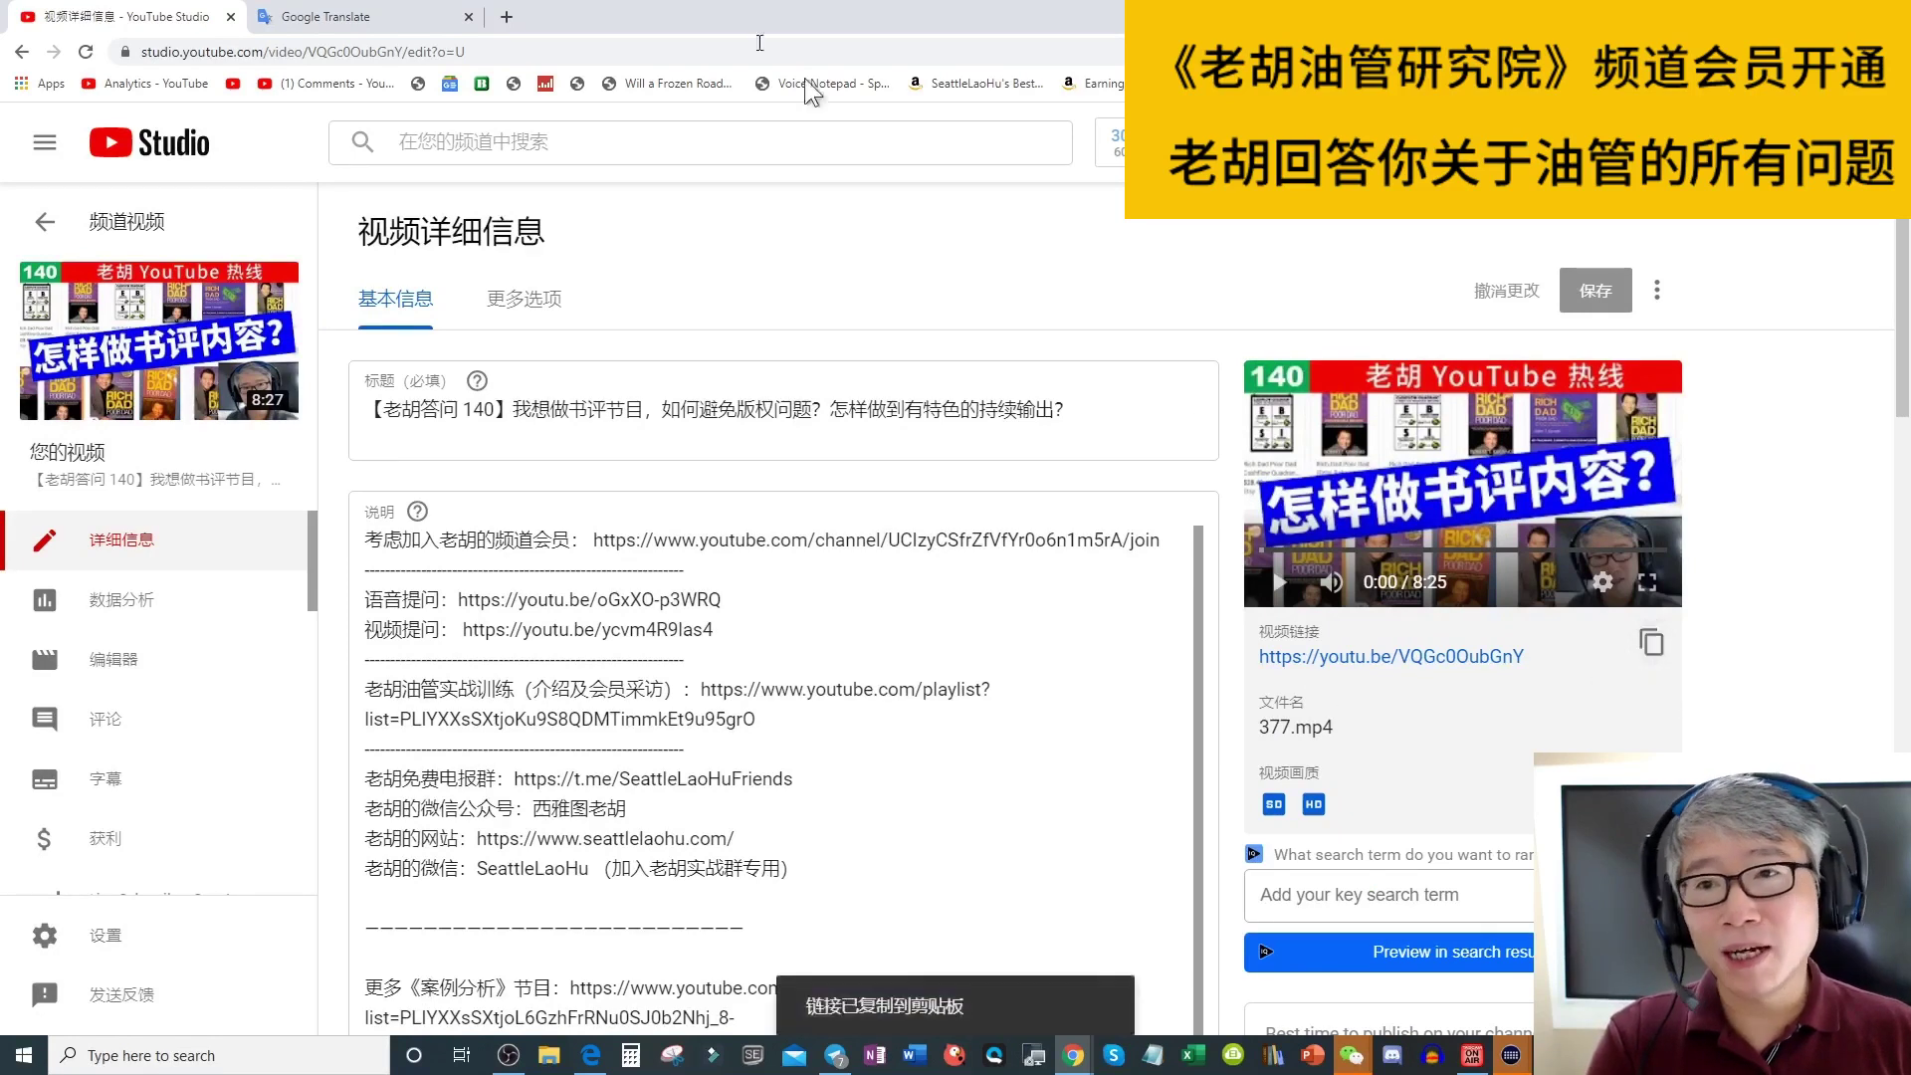
left_click(506, 16)
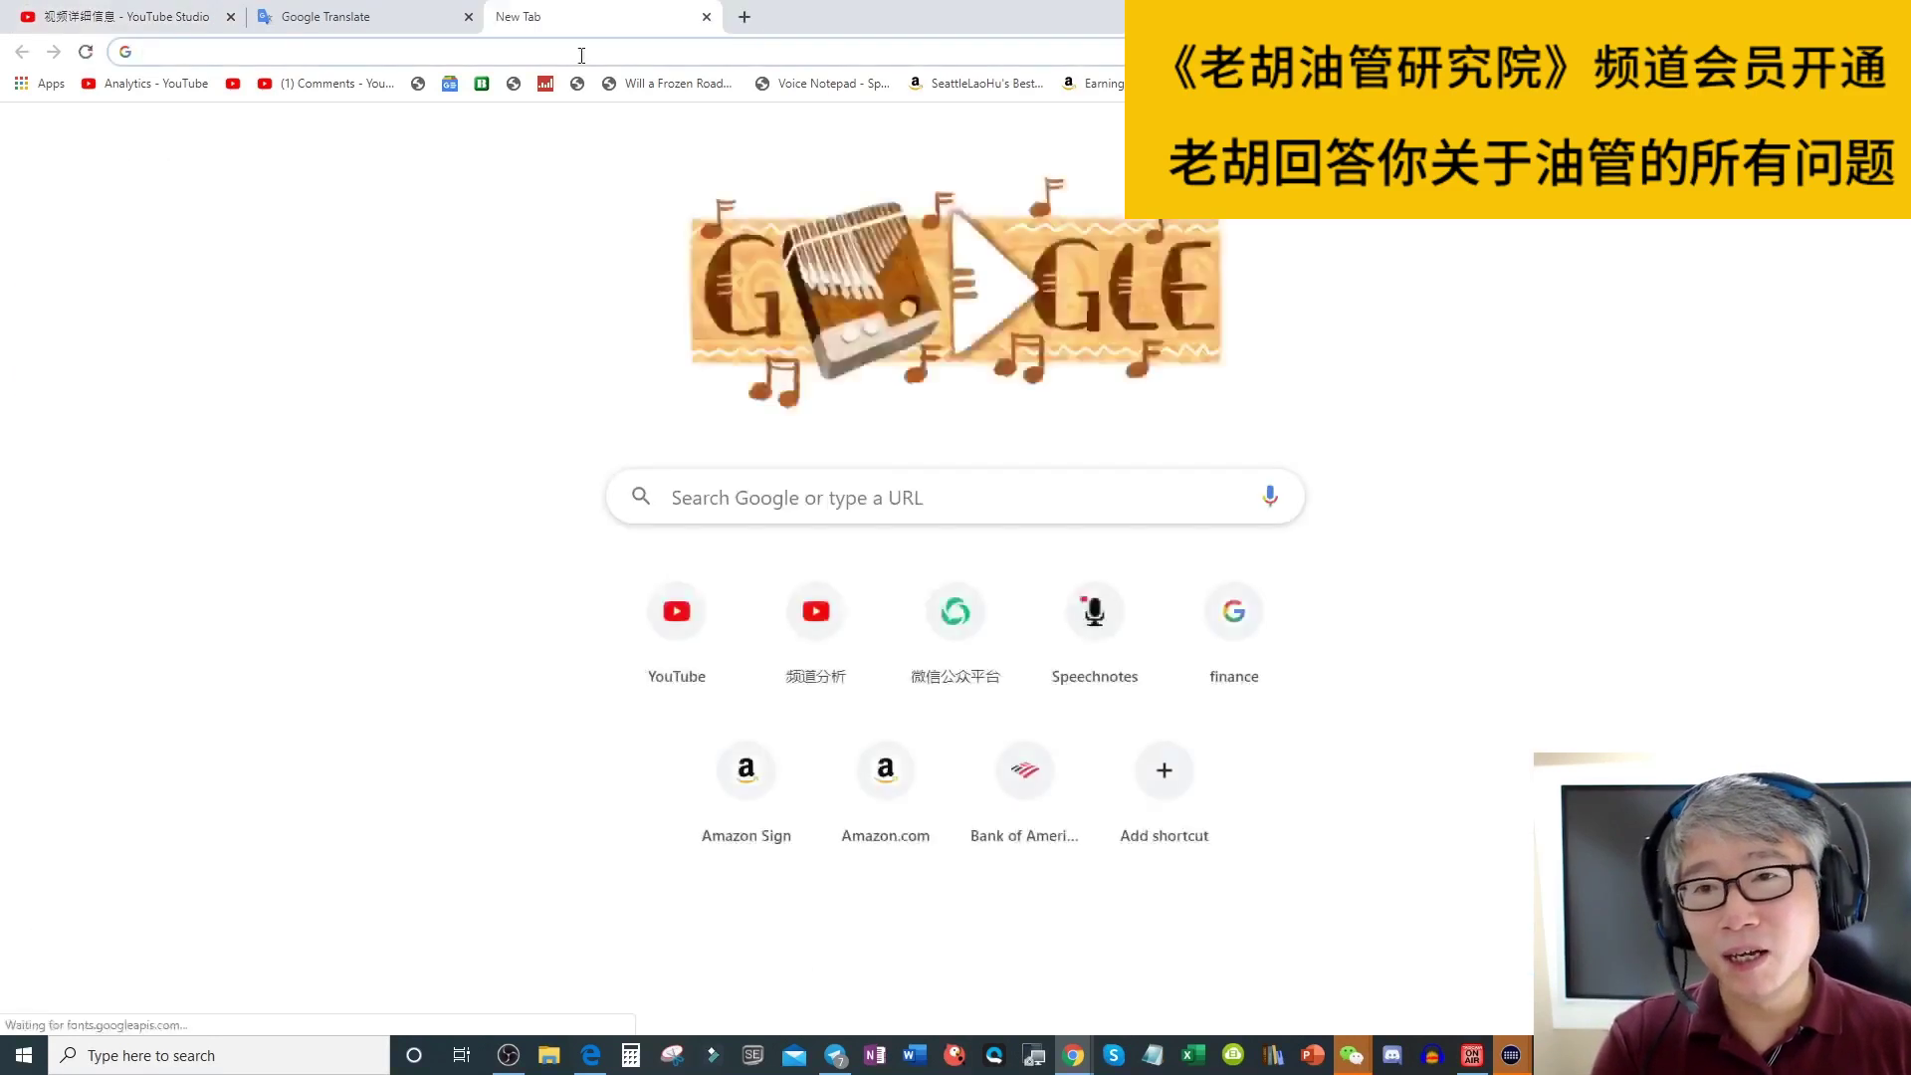
left_click(581, 55)
key("ctrl+v")
key("Return")
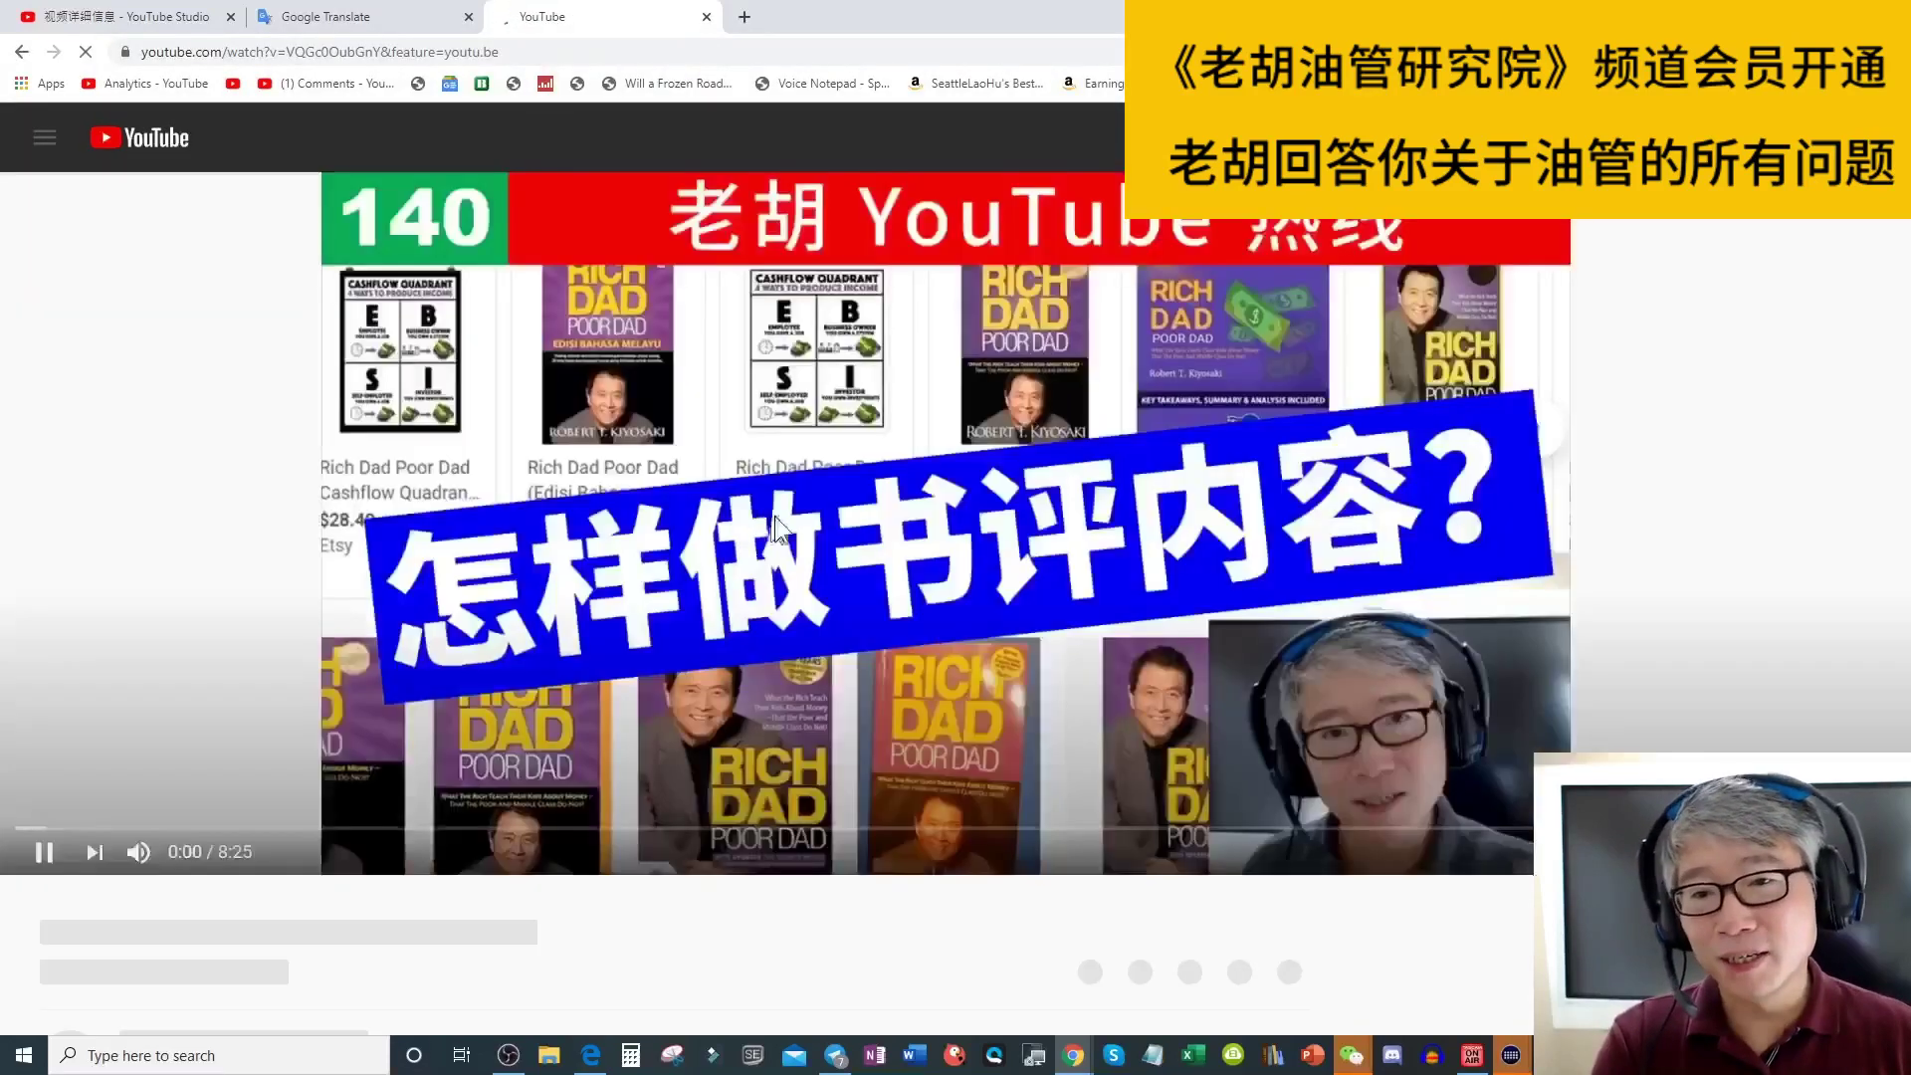
- Pause the video and expand its full description on the watch page
left_click(542, 661)
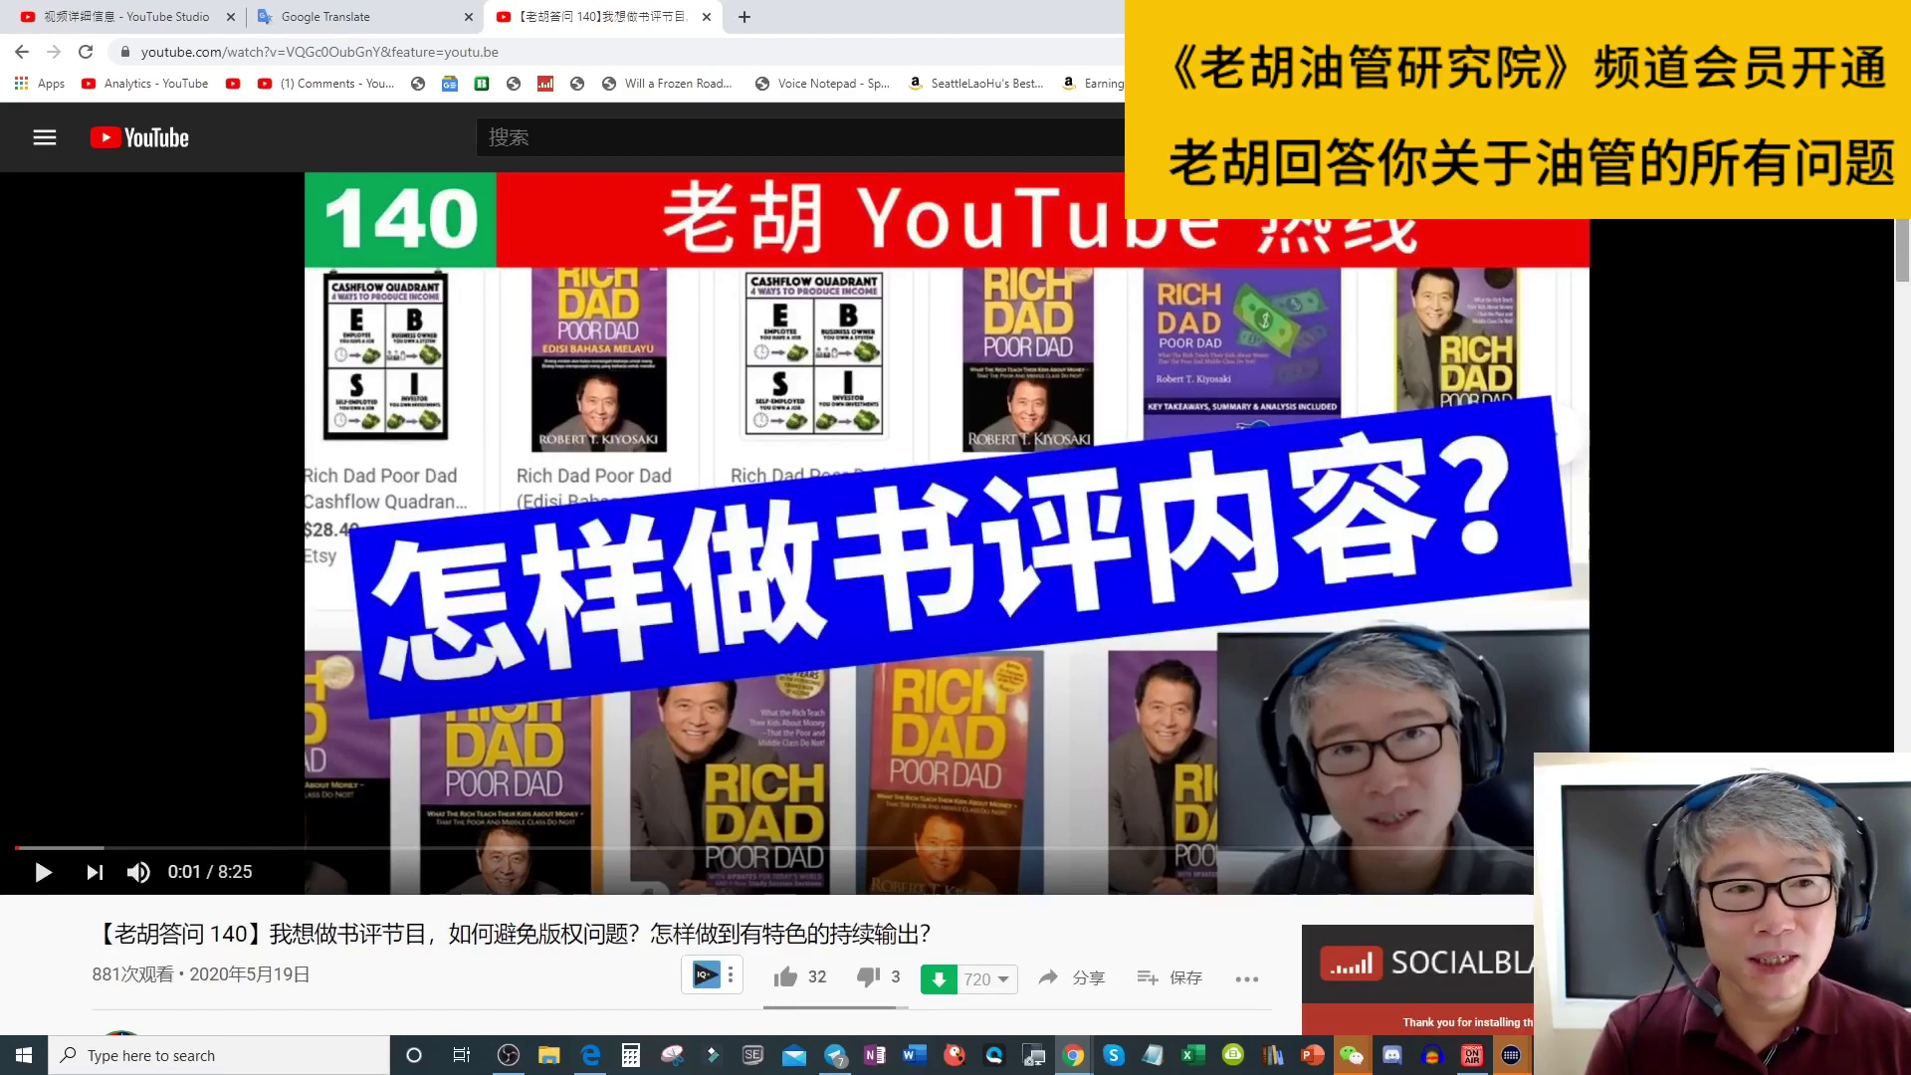
scroll(1905, 260, "down", 4)
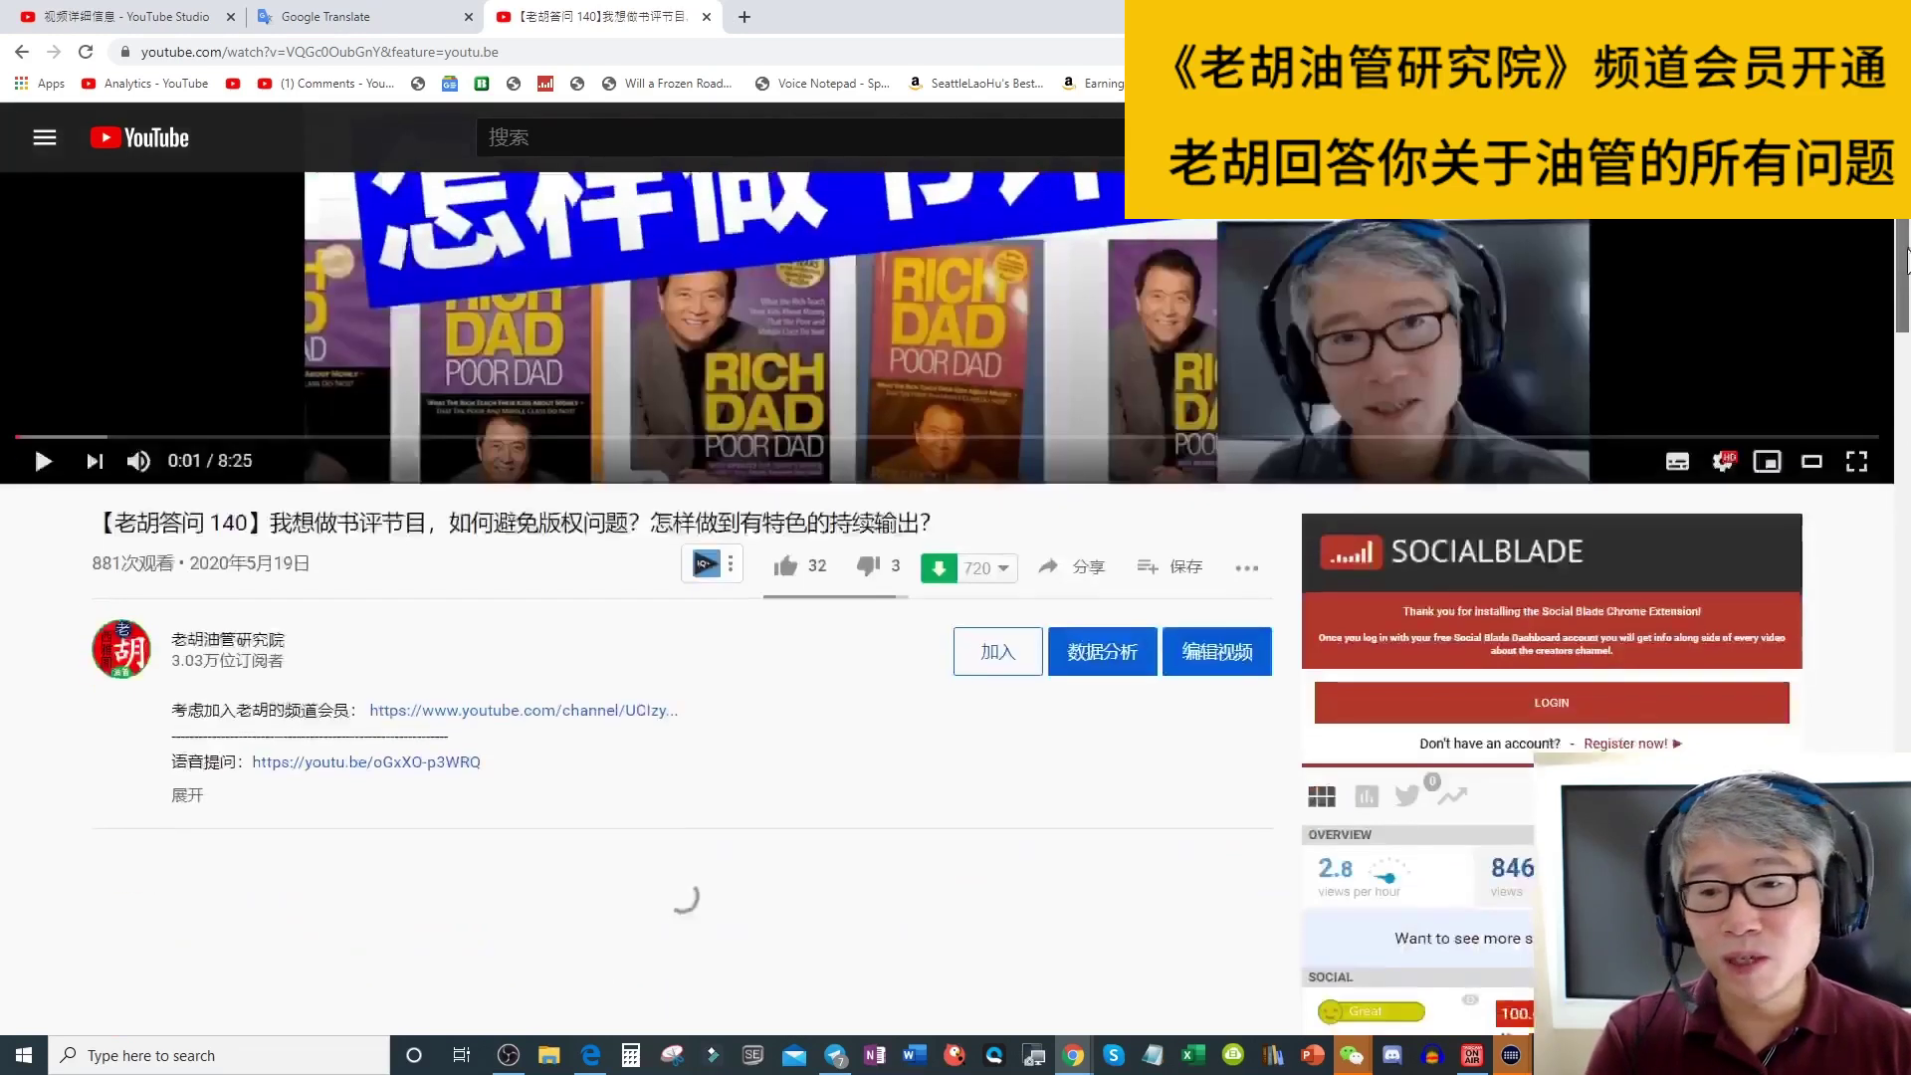
left_click(187, 794)
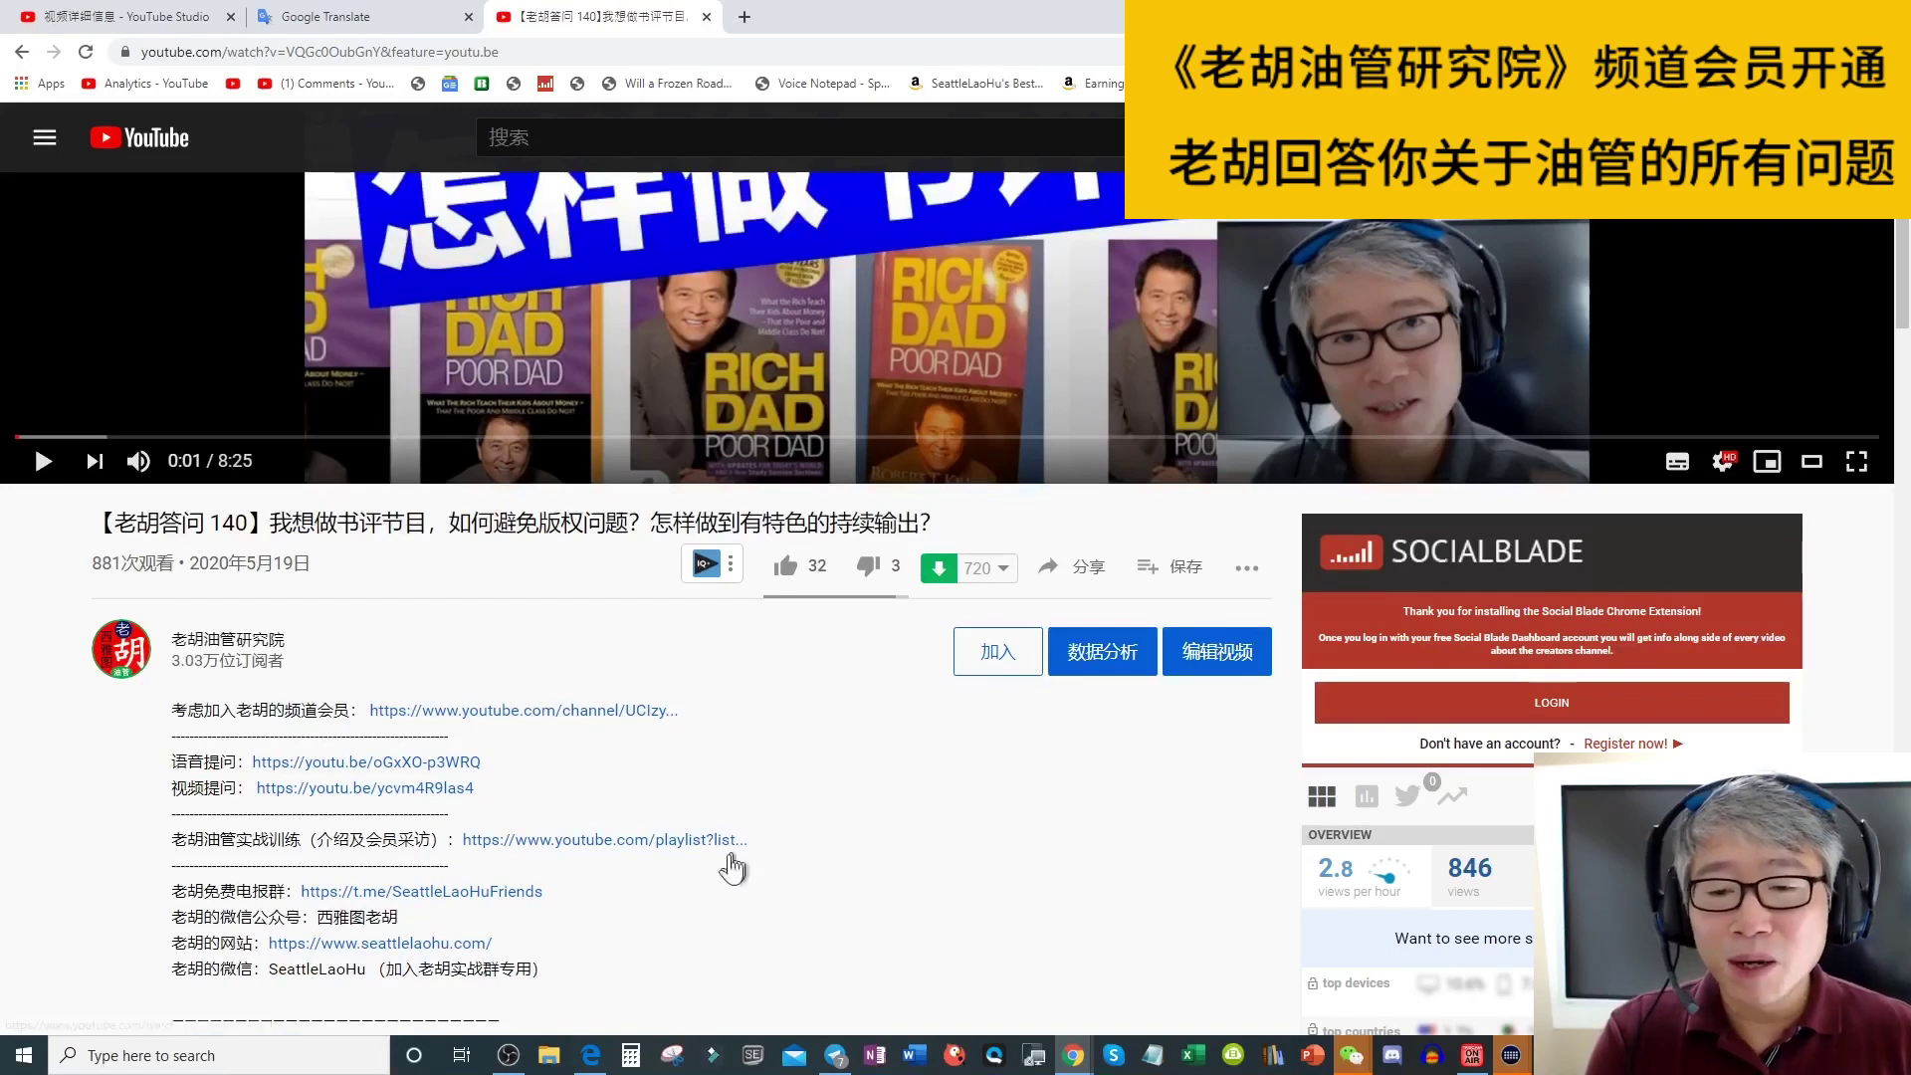
- Switch to Edge, reload the same video's watch page and pause playback to check how its title and description display there
left_click(592, 1057)
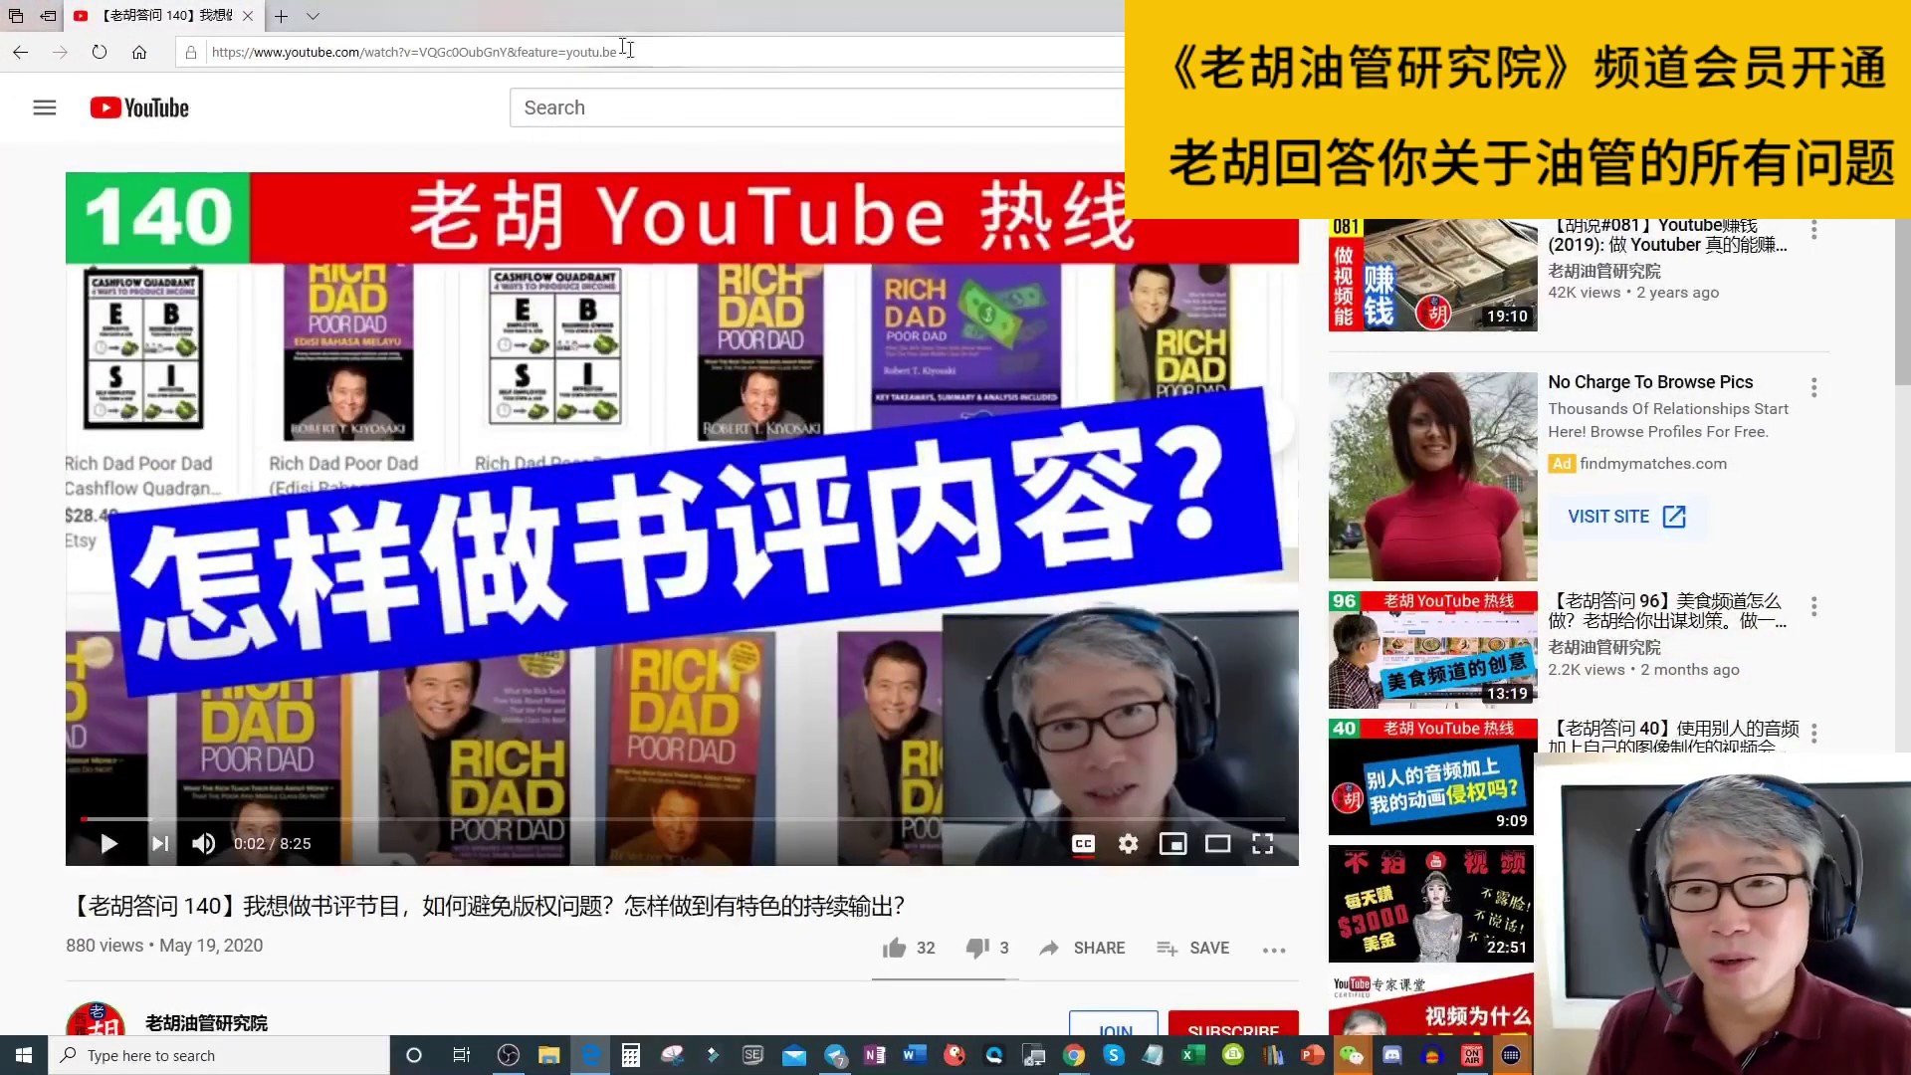
left_click(646, 54)
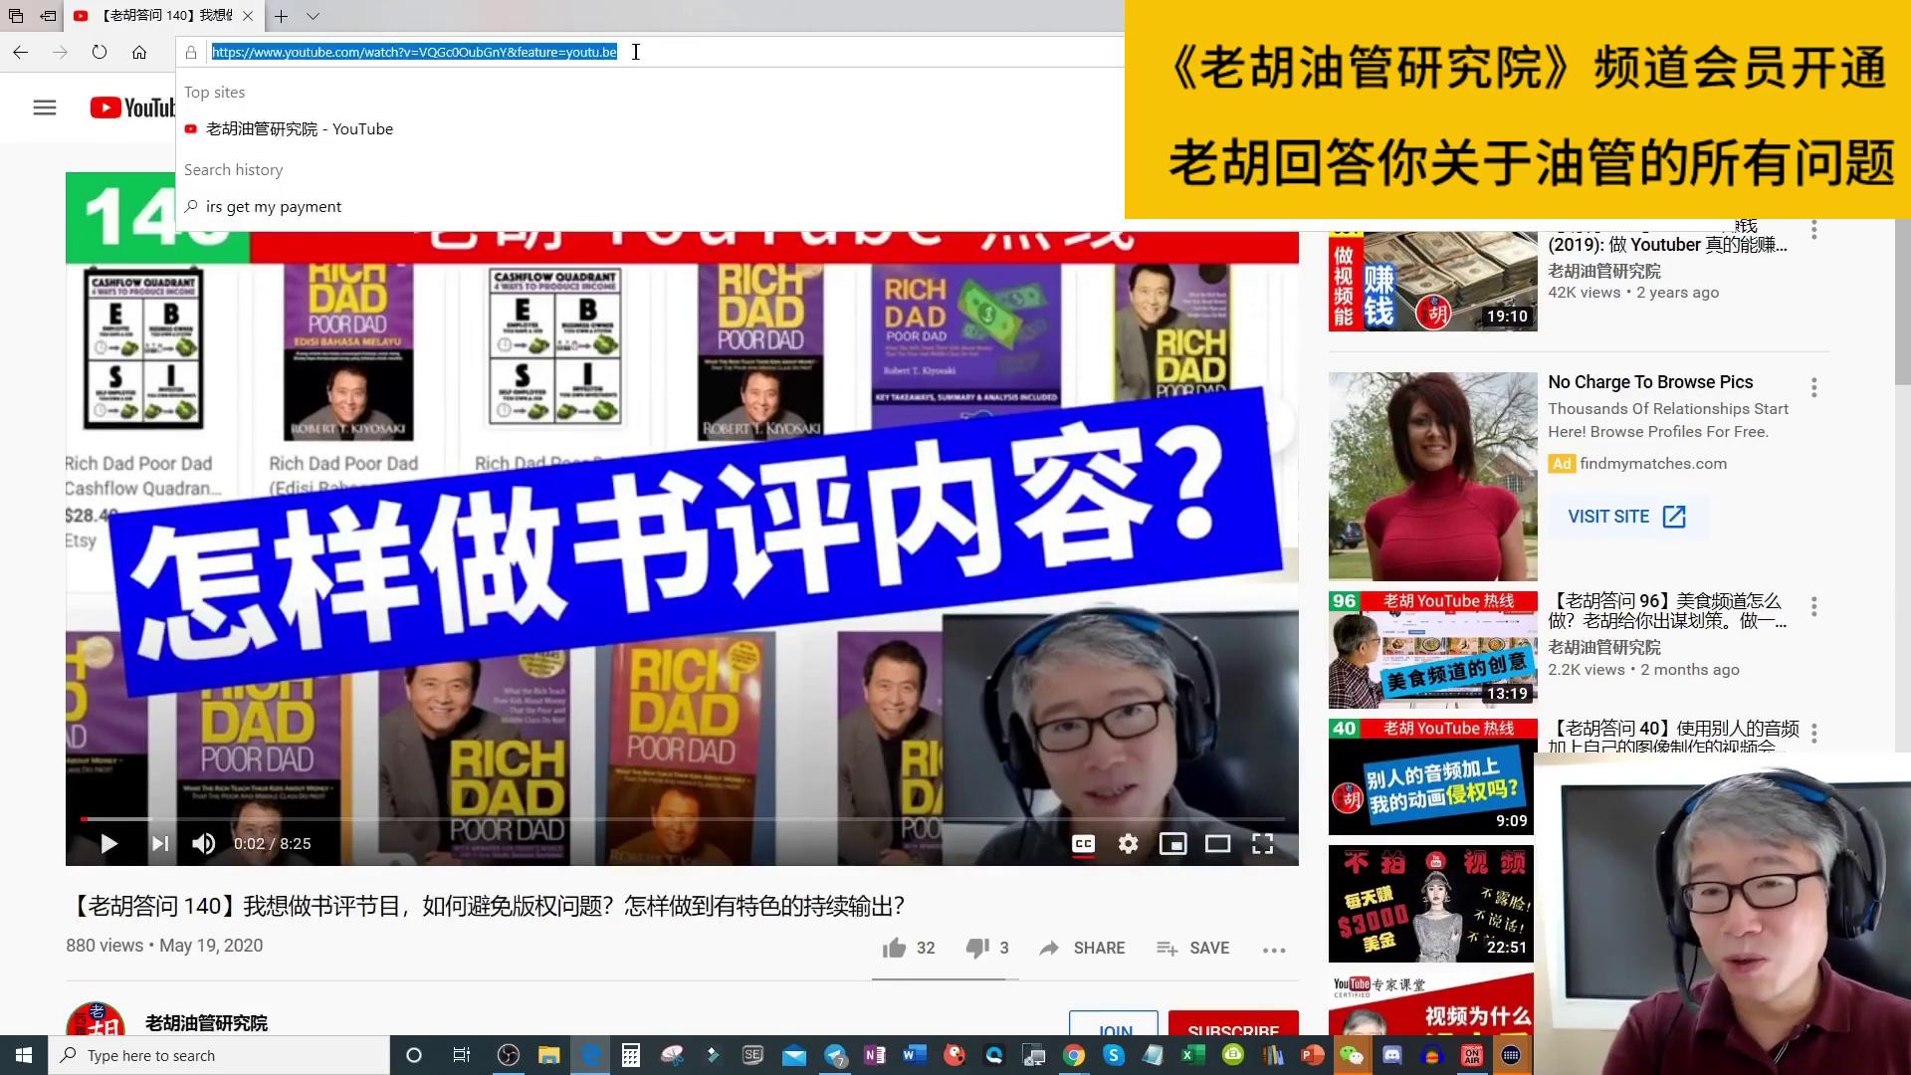
left_click(100, 52)
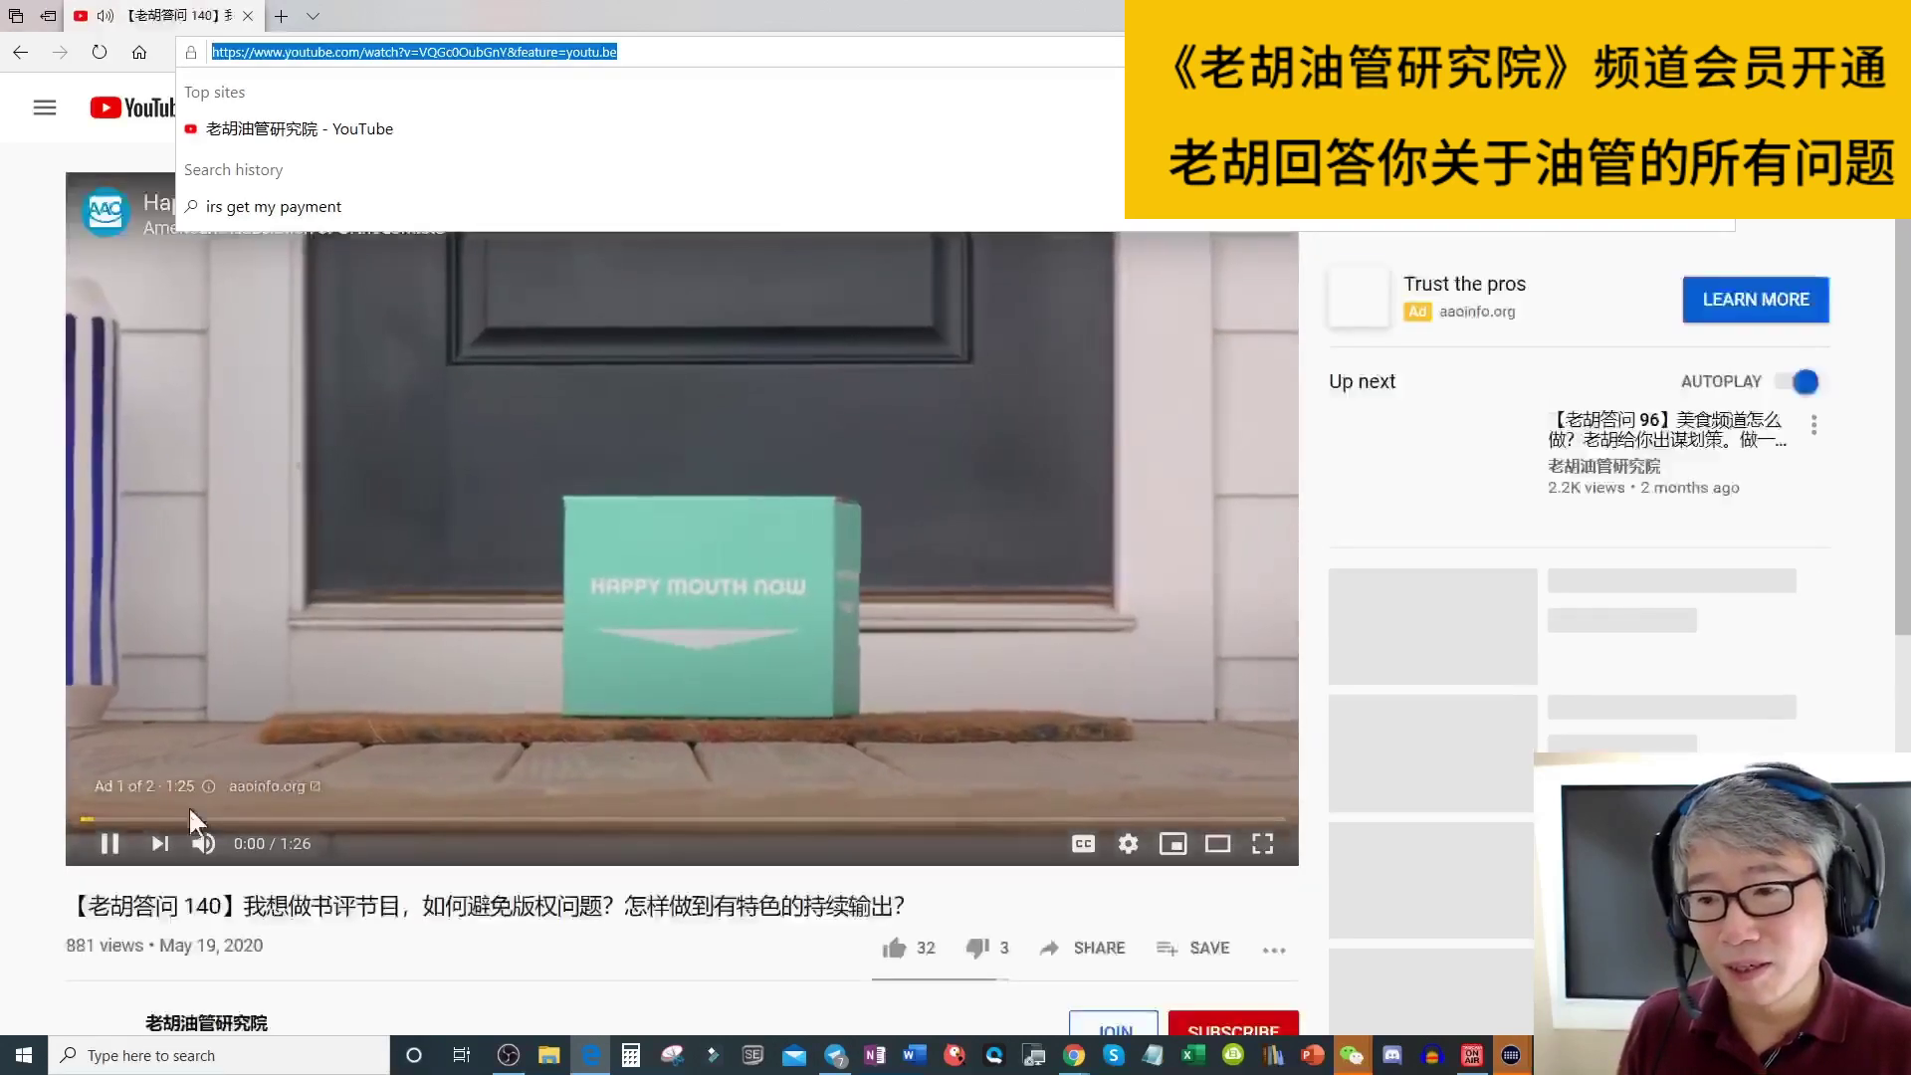
left_click(677, 669)
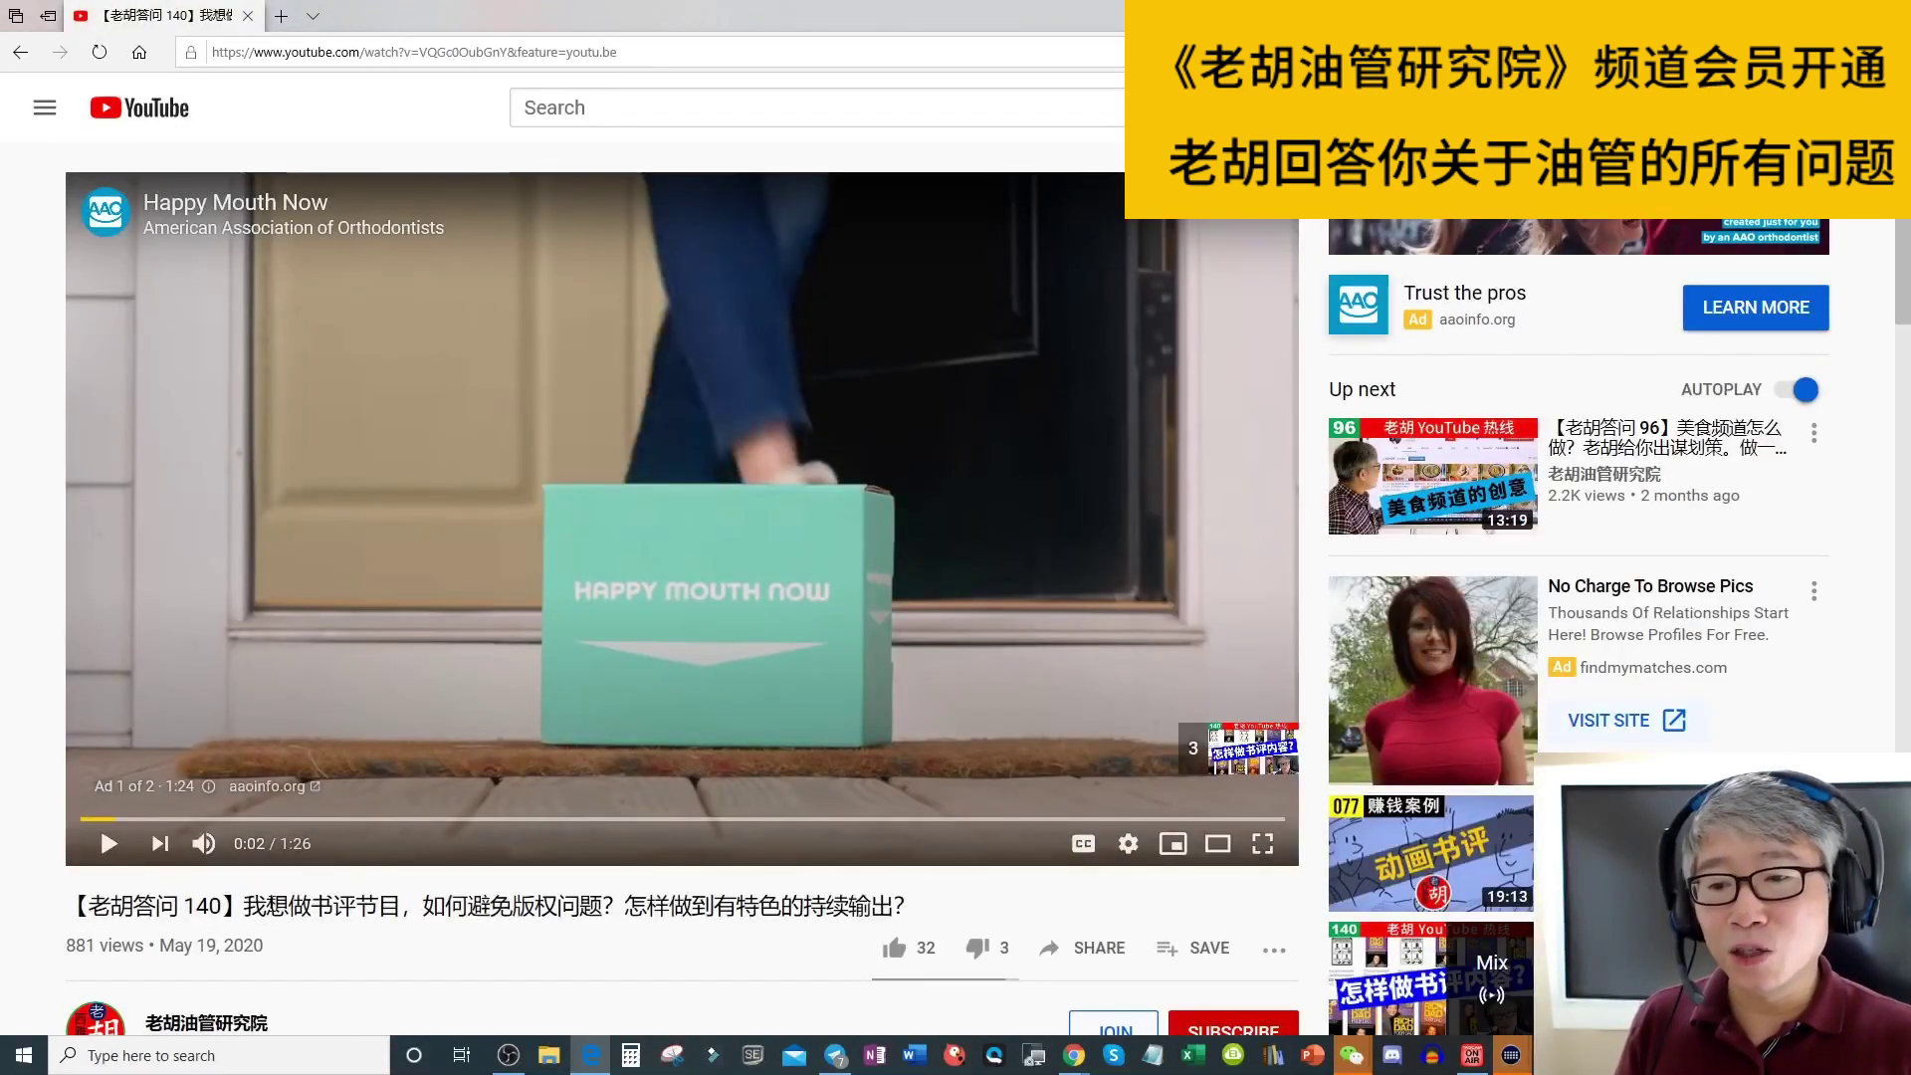
scroll(504, 924, "down", 2)
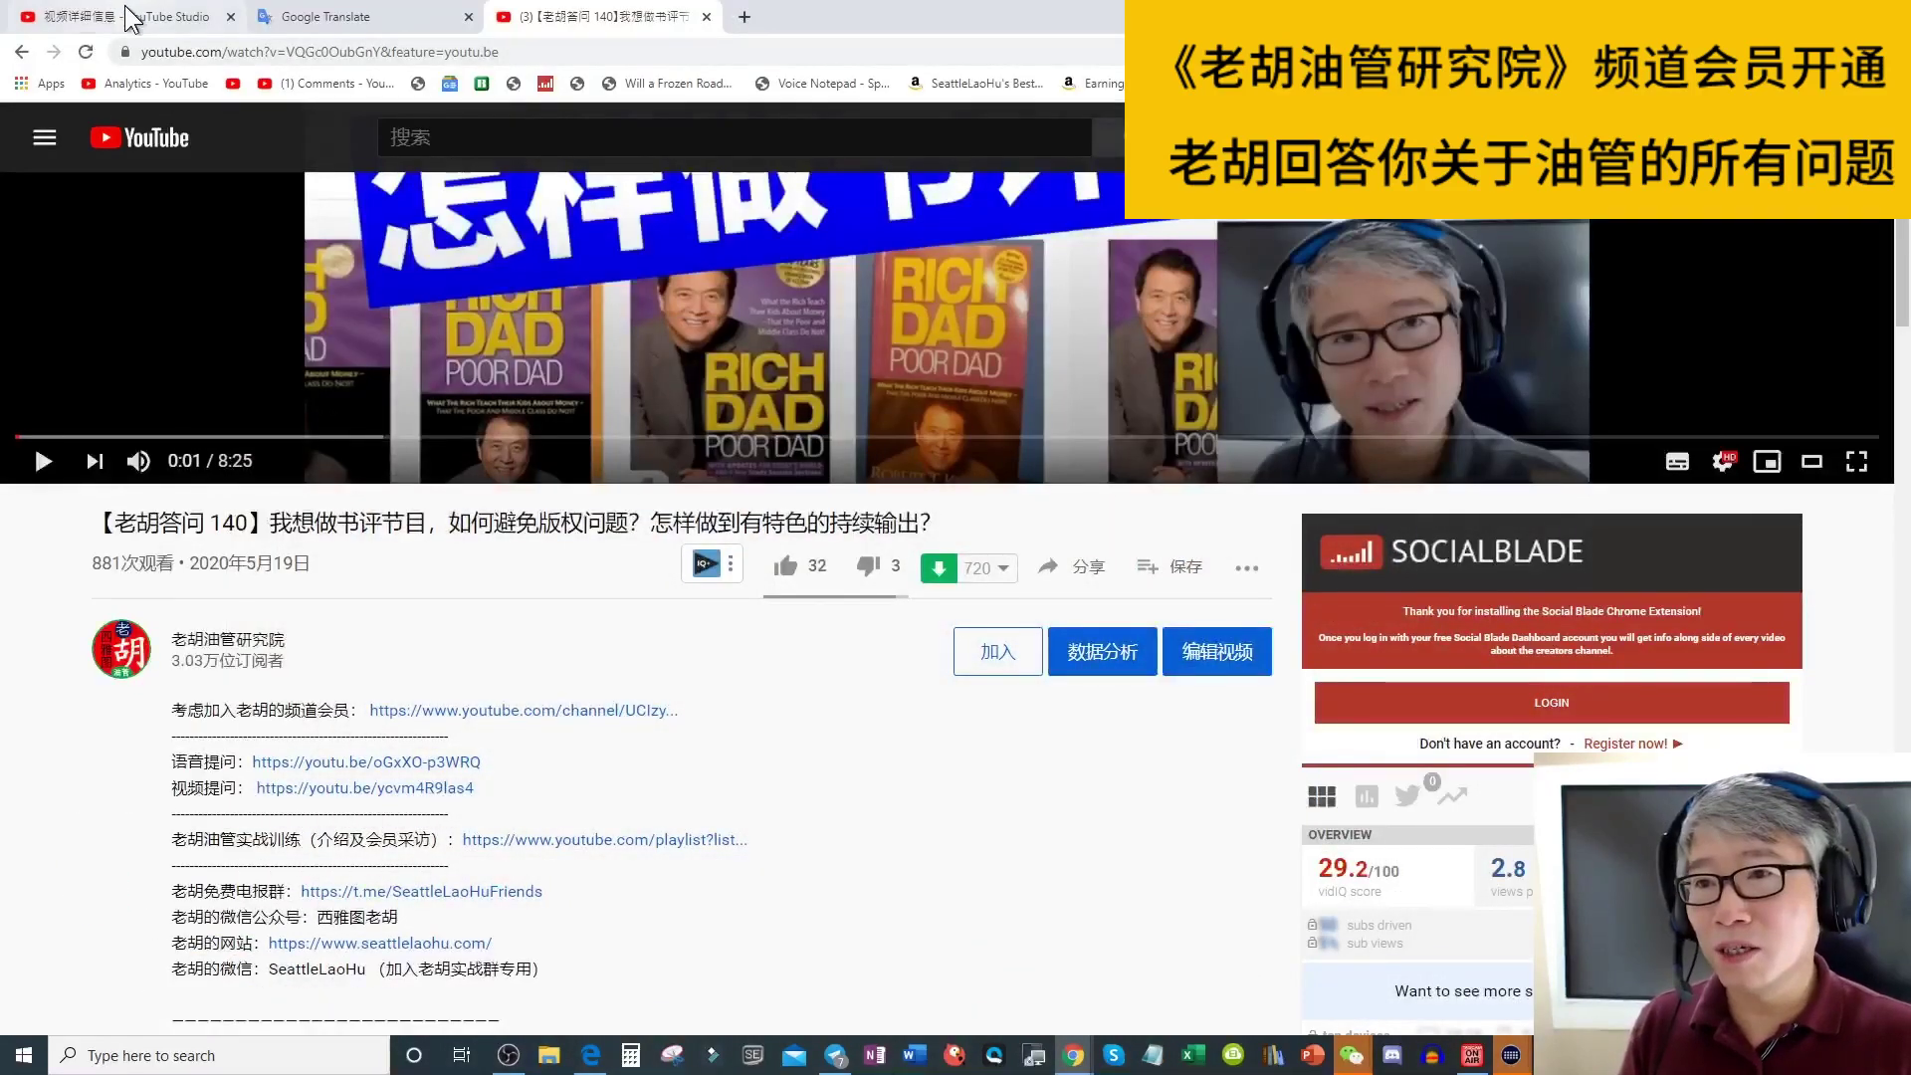
- Return to YouTube Studio and add English (英语) as a language on the video's subtitles page
left_click(133, 18)
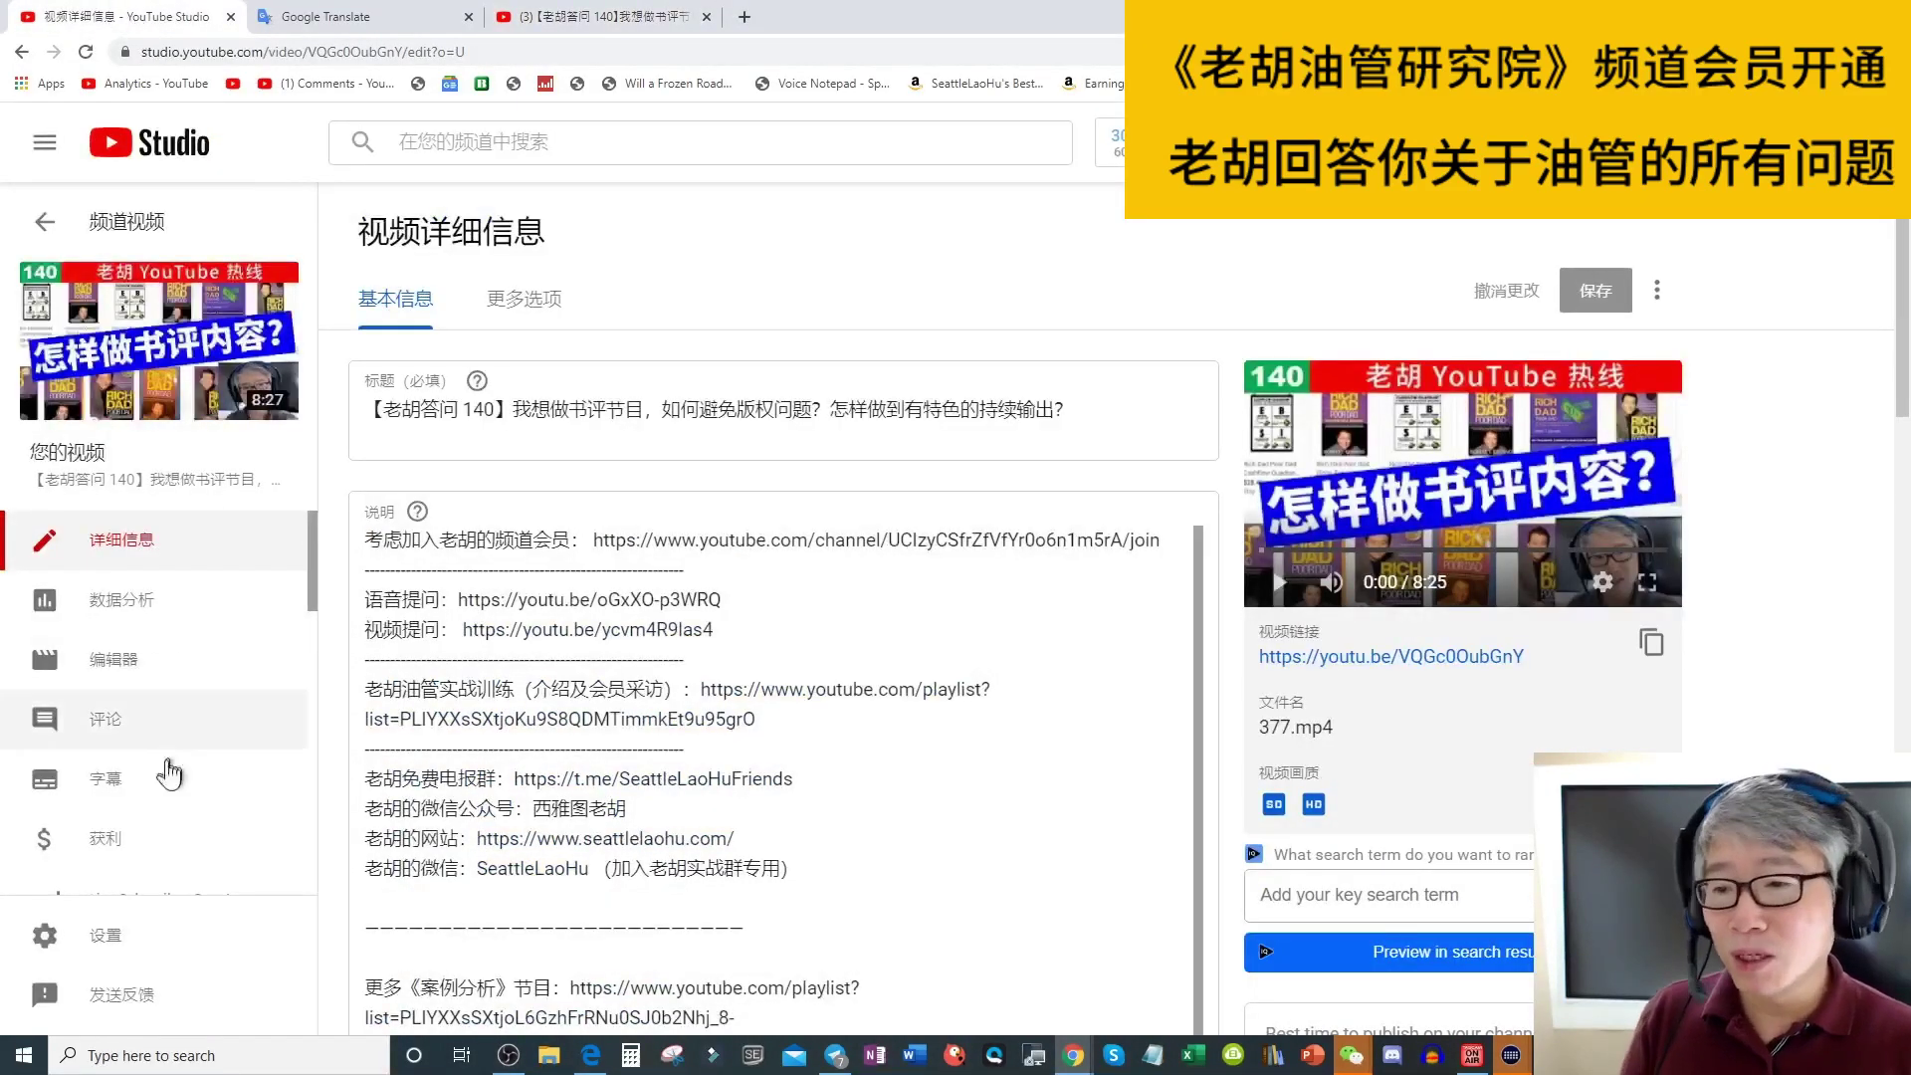
left_click(109, 786)
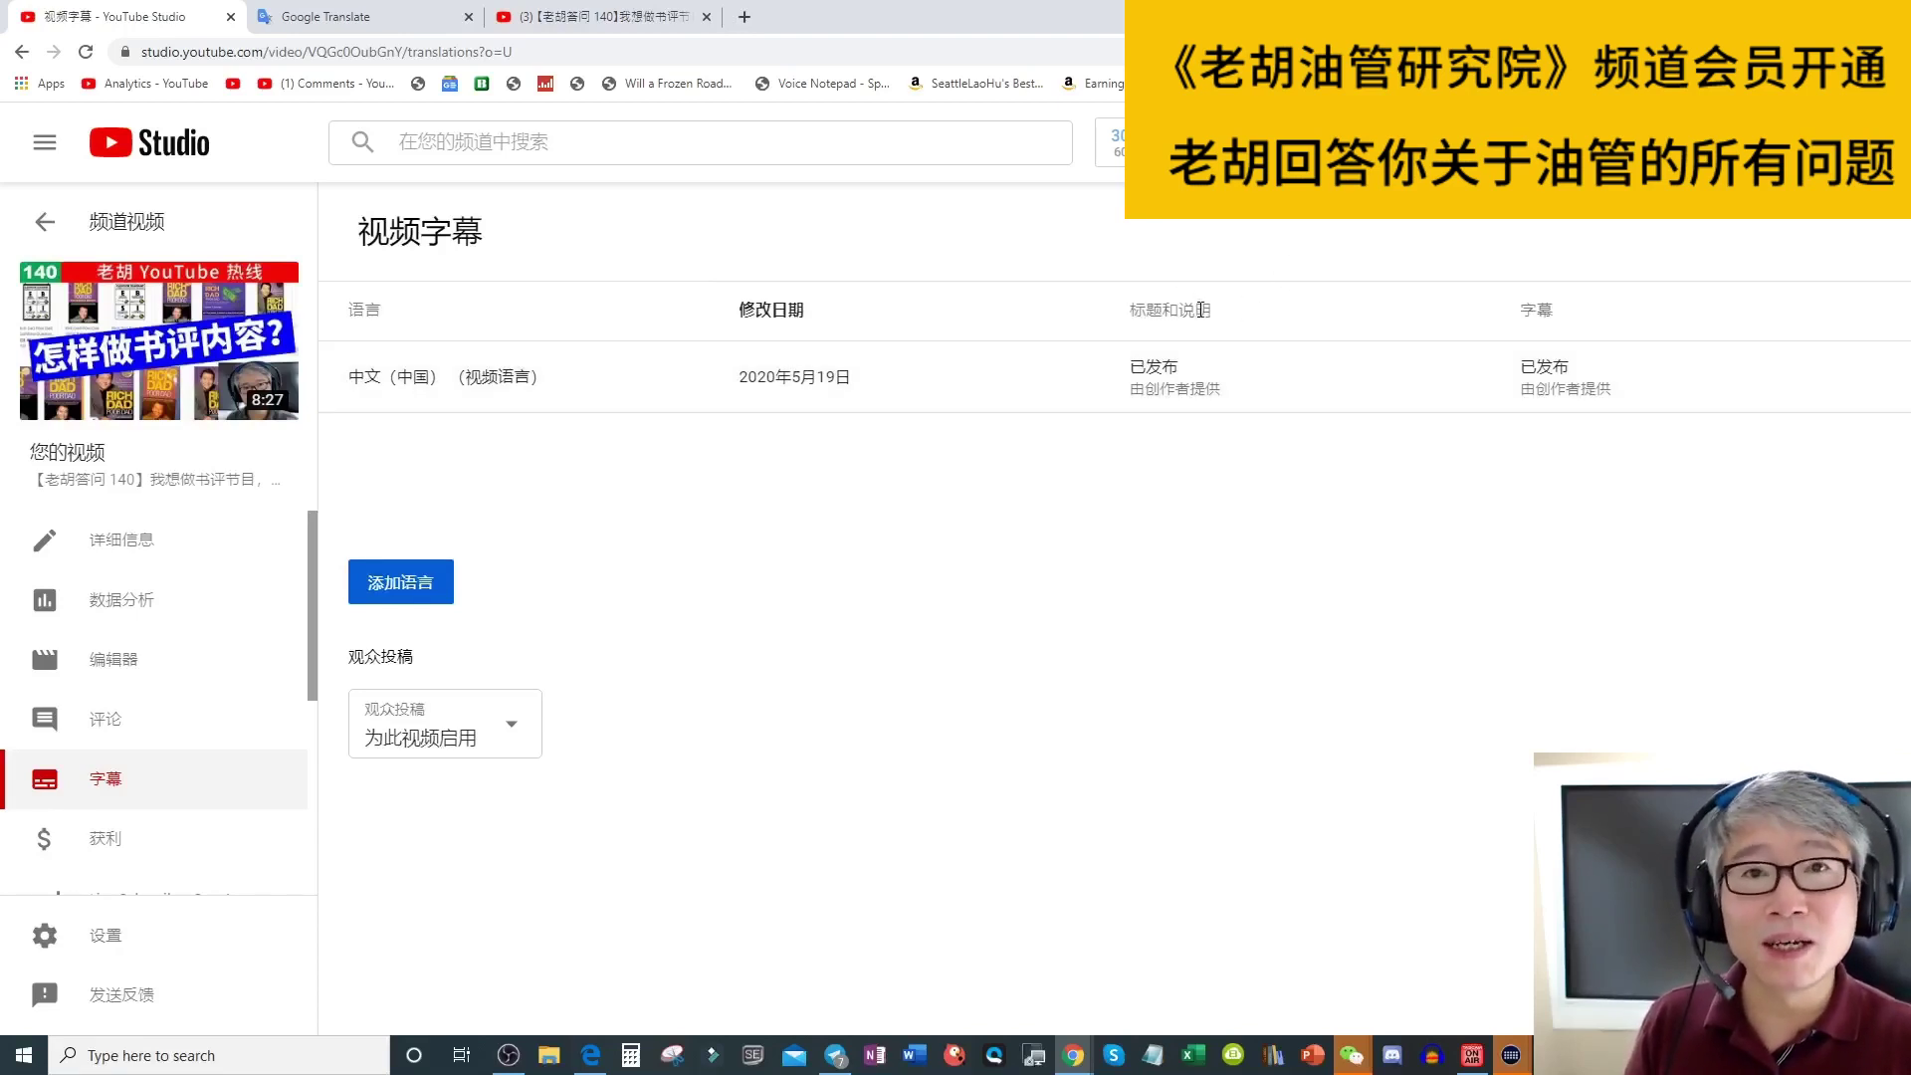
left_click(403, 585)
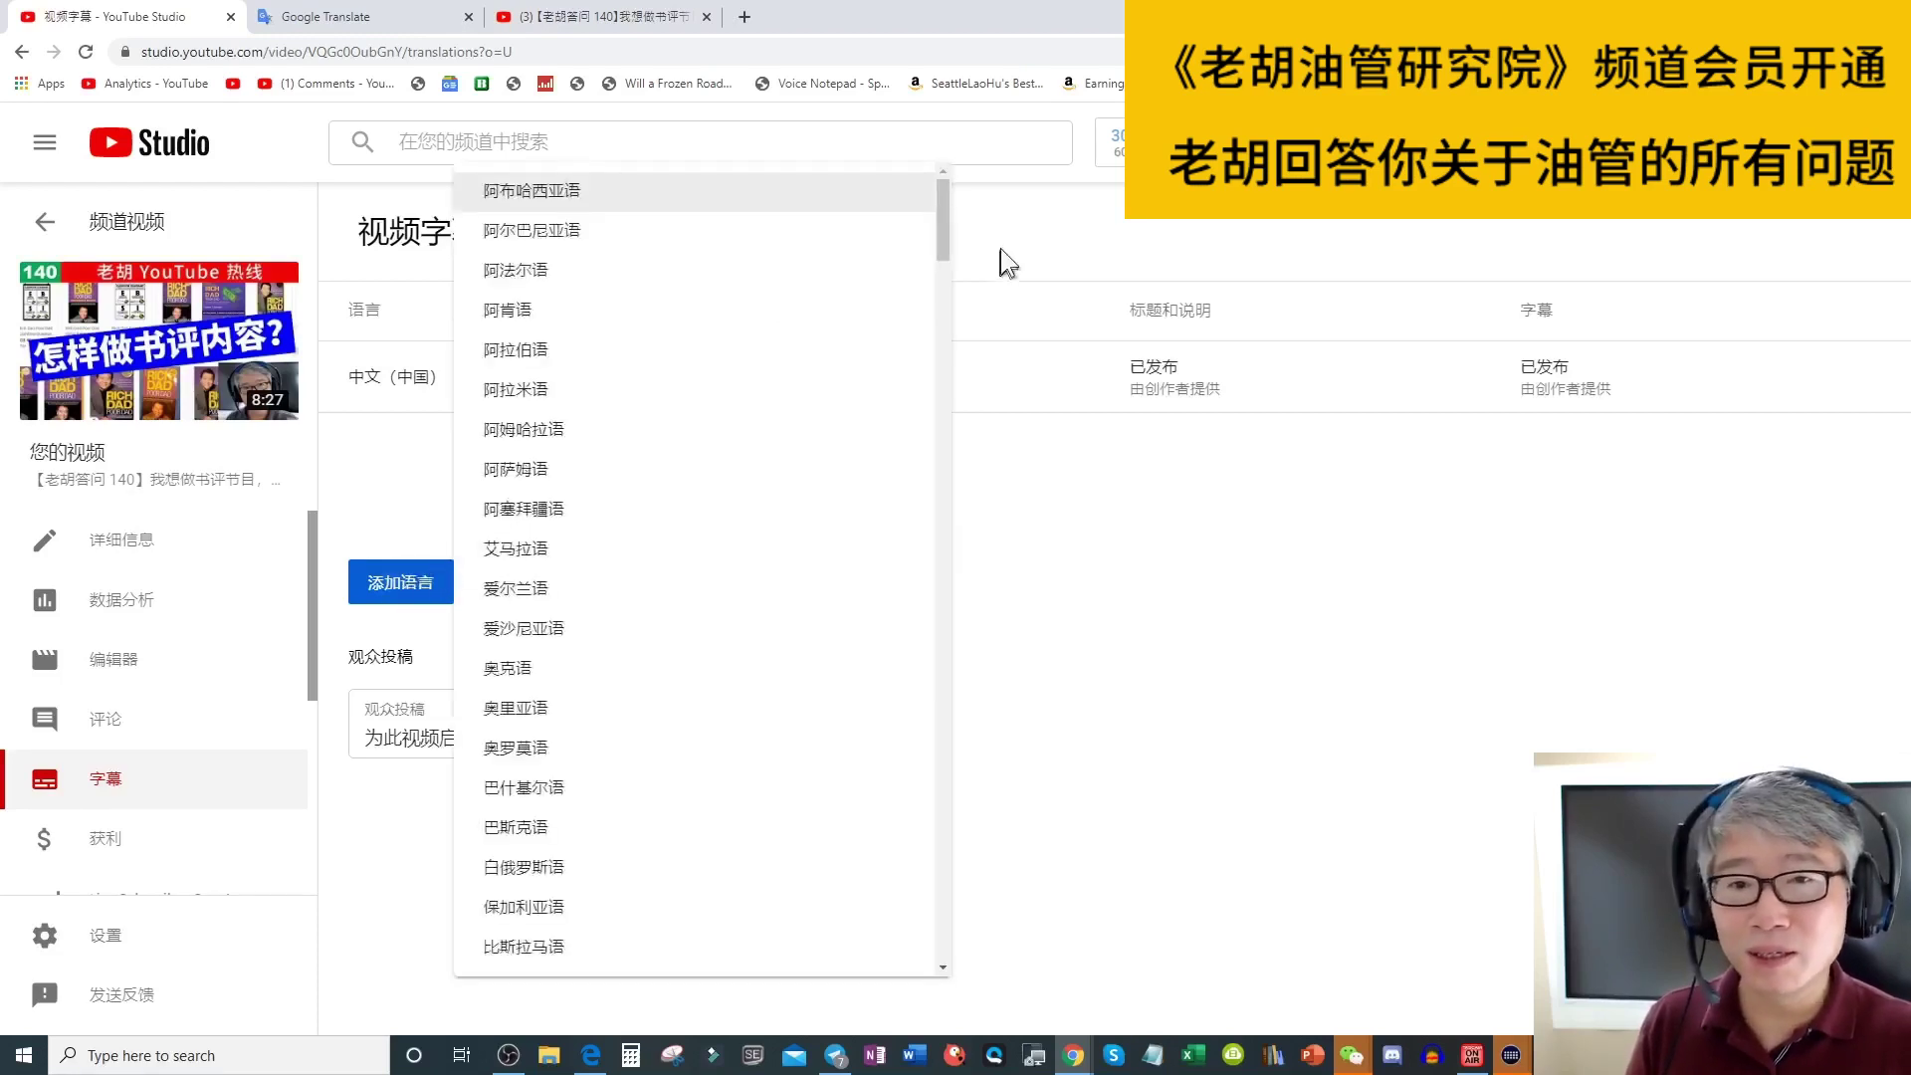
left_click_drag(939, 212, 978, 862)
left_click(505, 545)
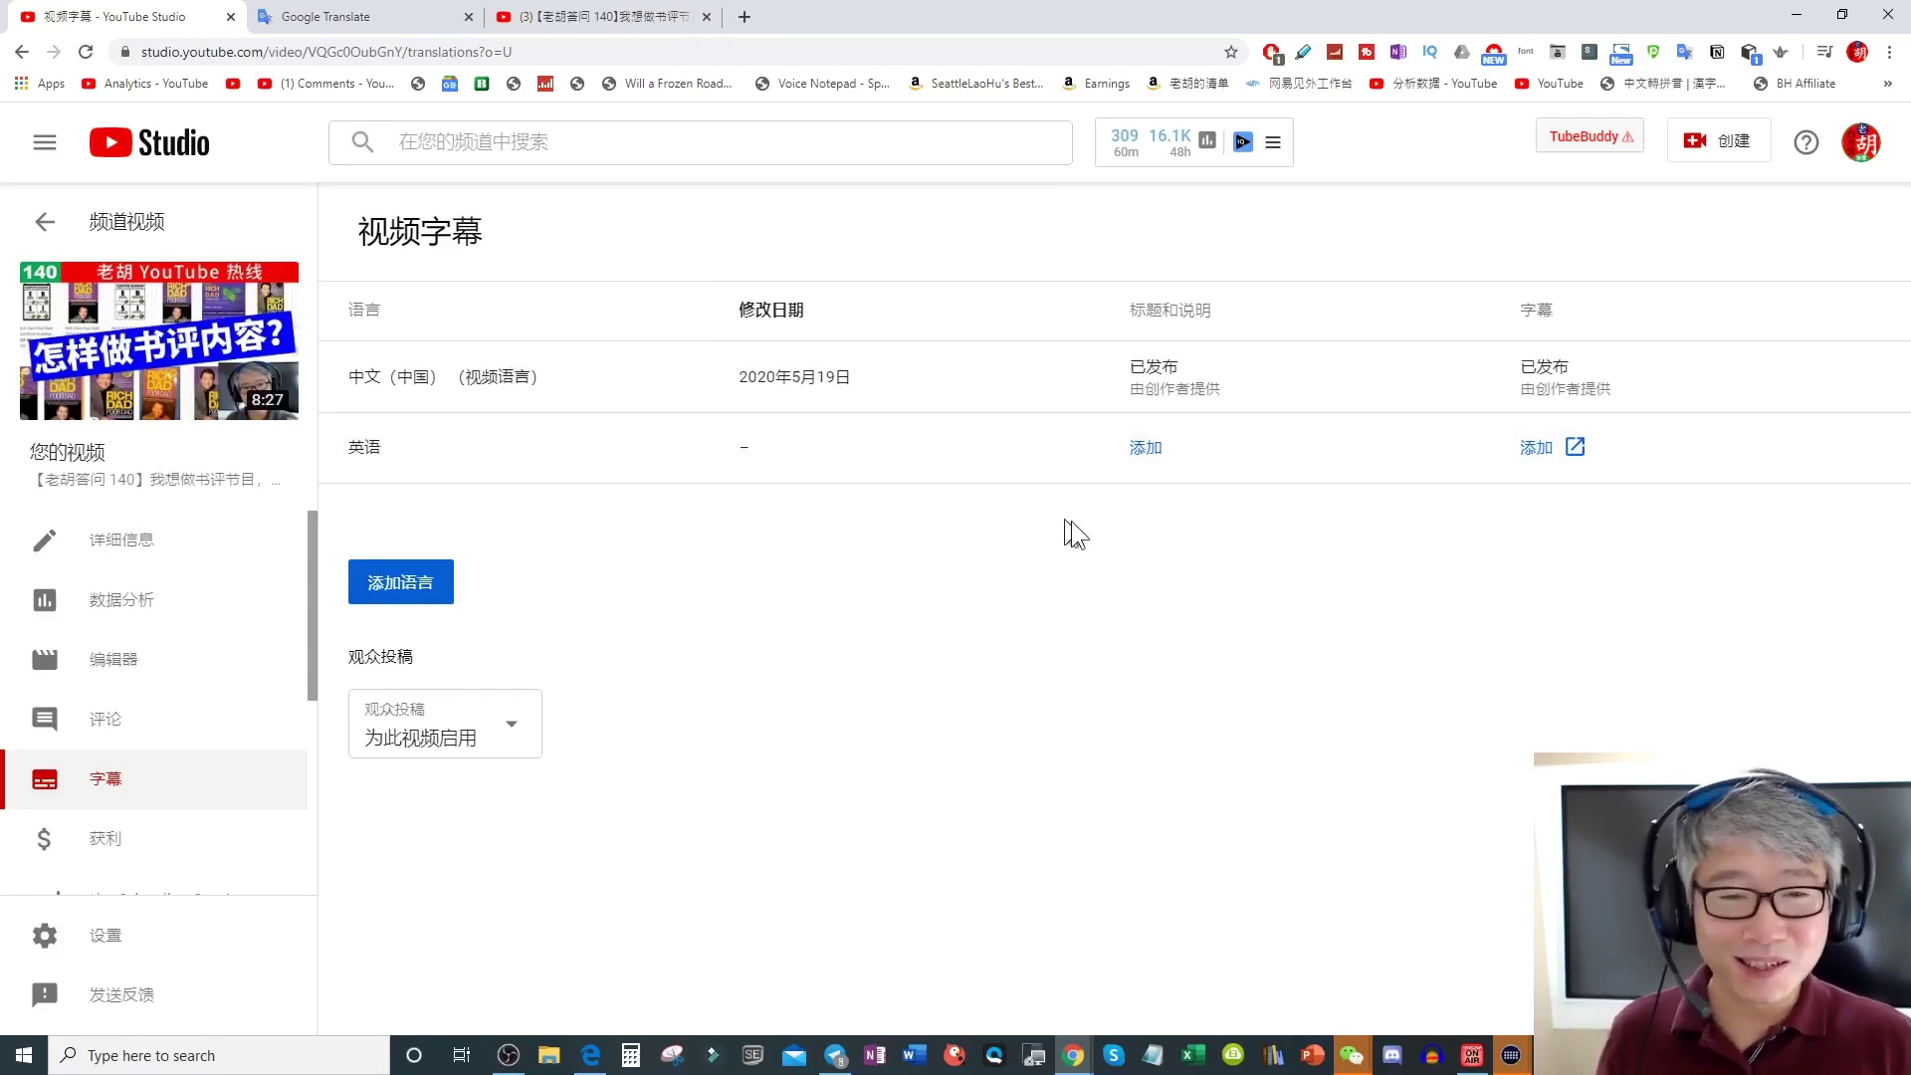
- Start adding the English title and description, copy the original Chinese title and translate it to English in Google Translate
left_click(1145, 453)
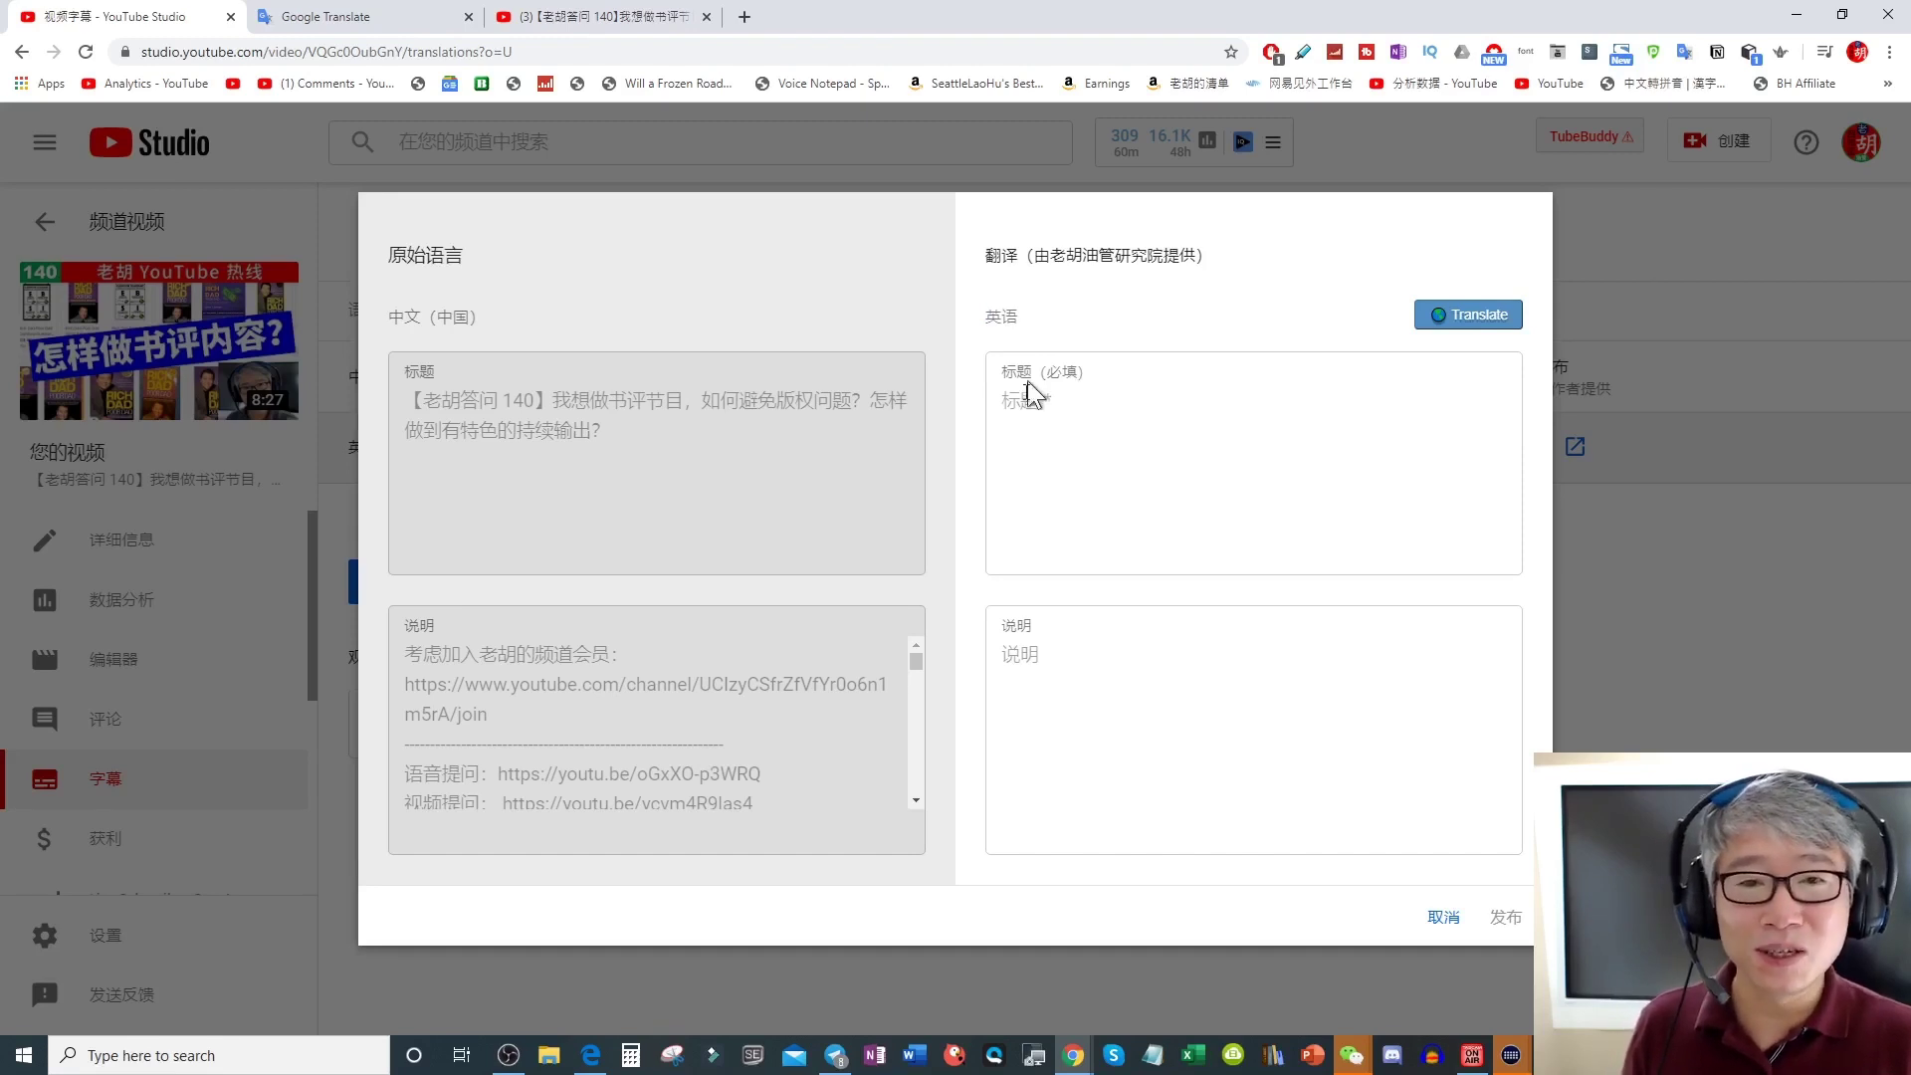
left_click(1073, 468)
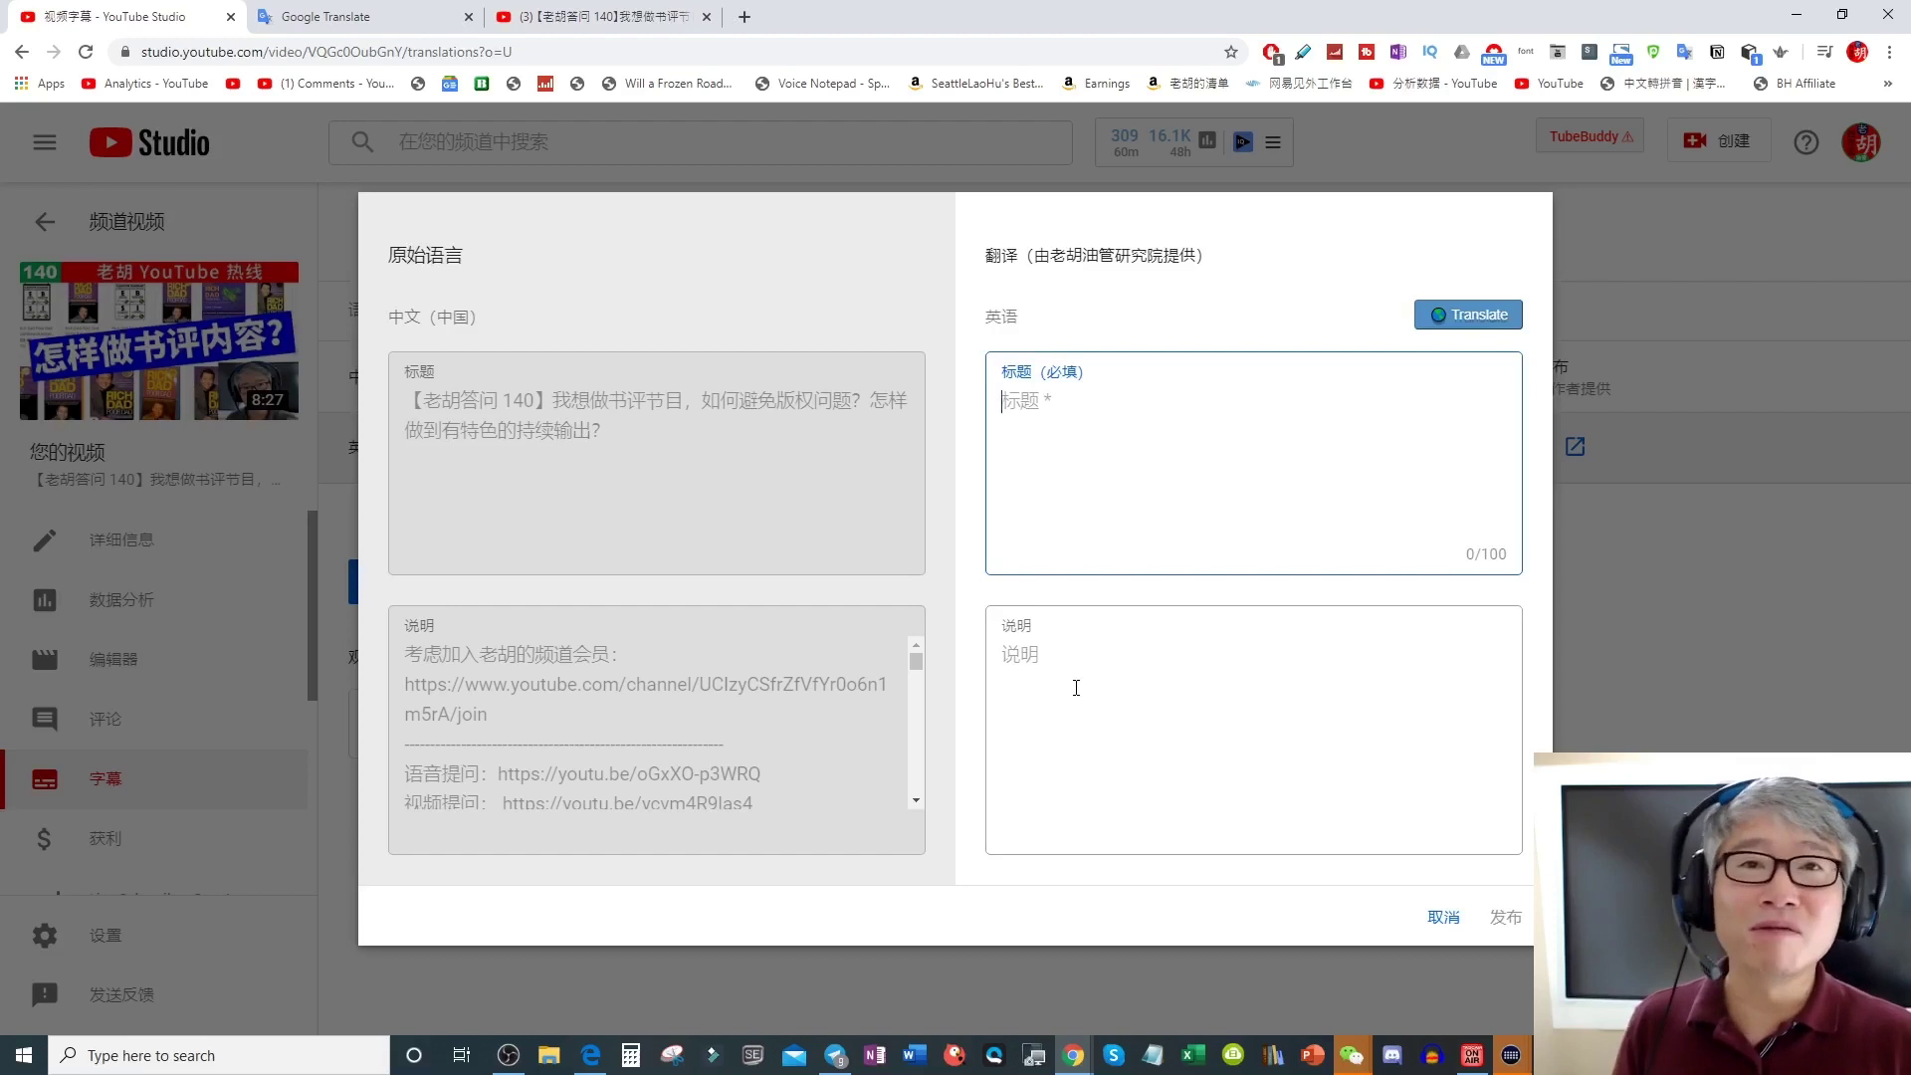
left_click(634, 446)
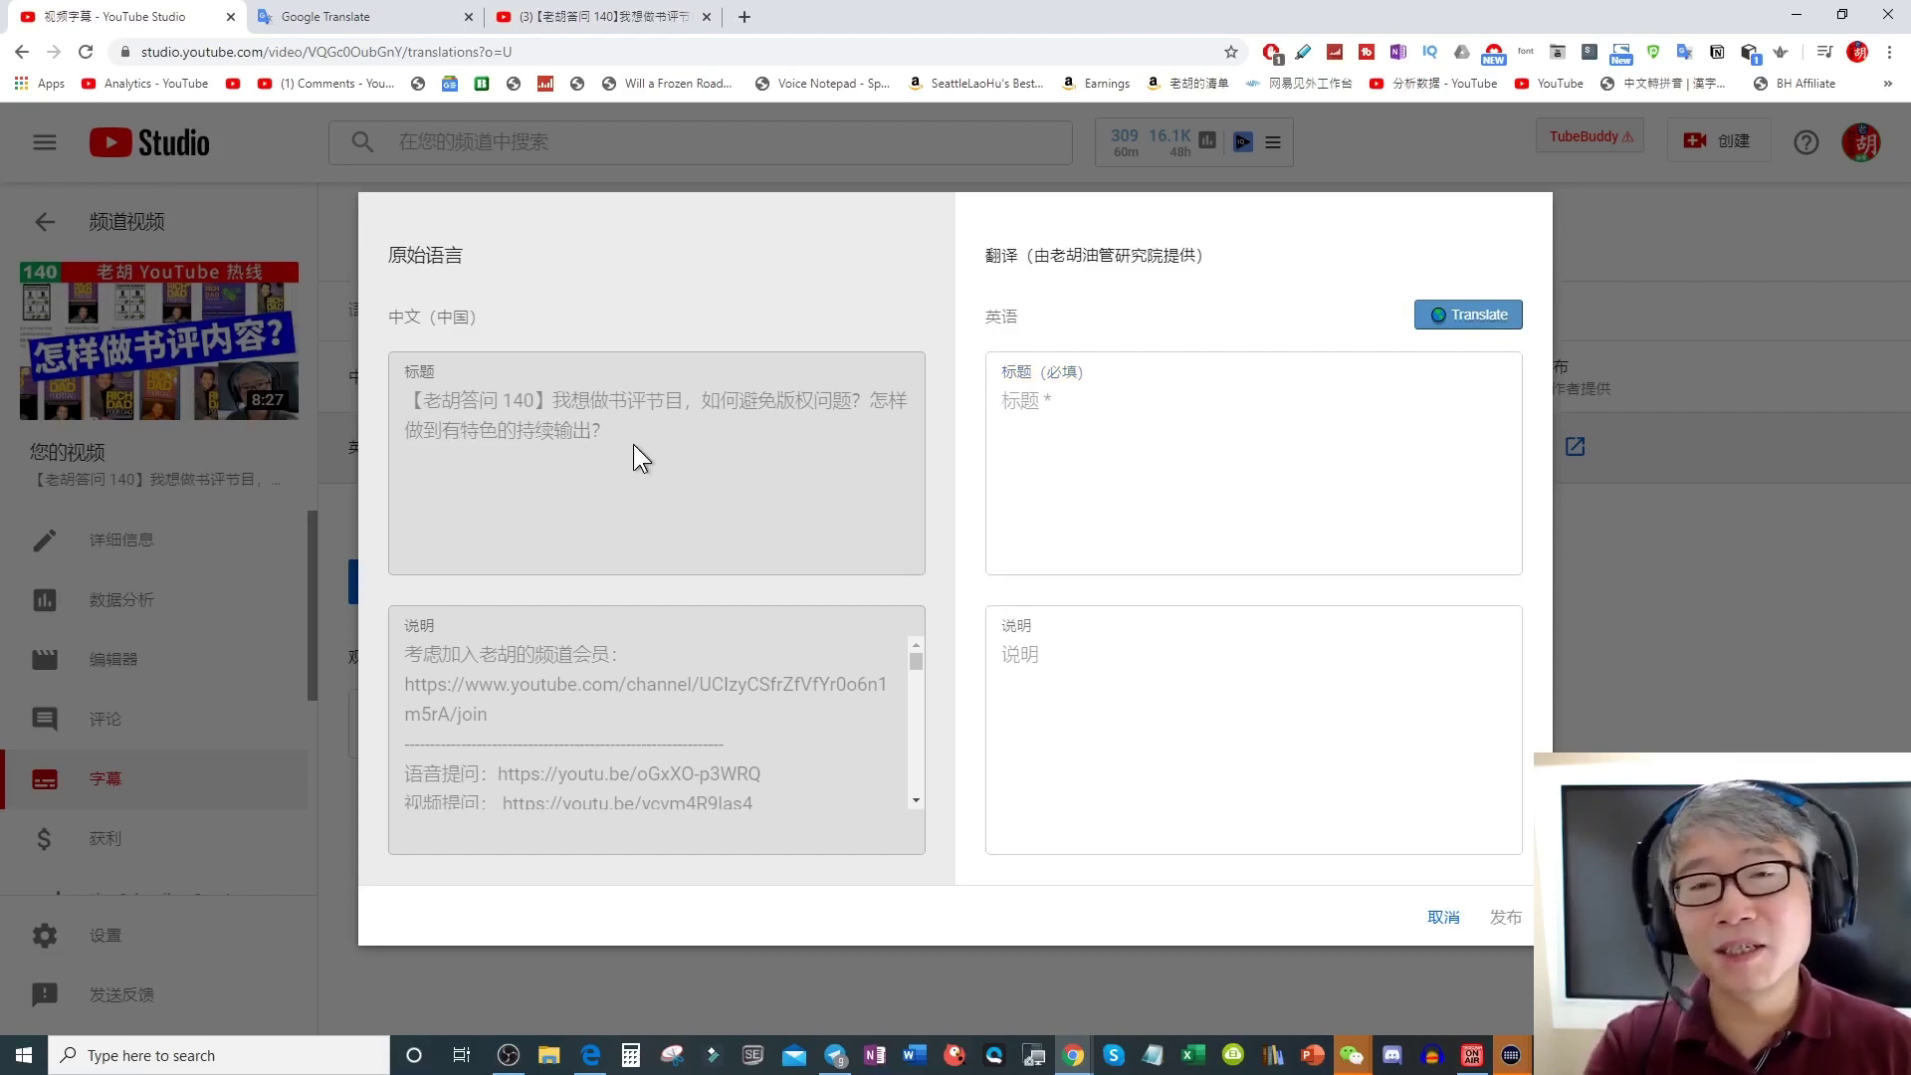
left_click_drag(633, 436, 456, 396)
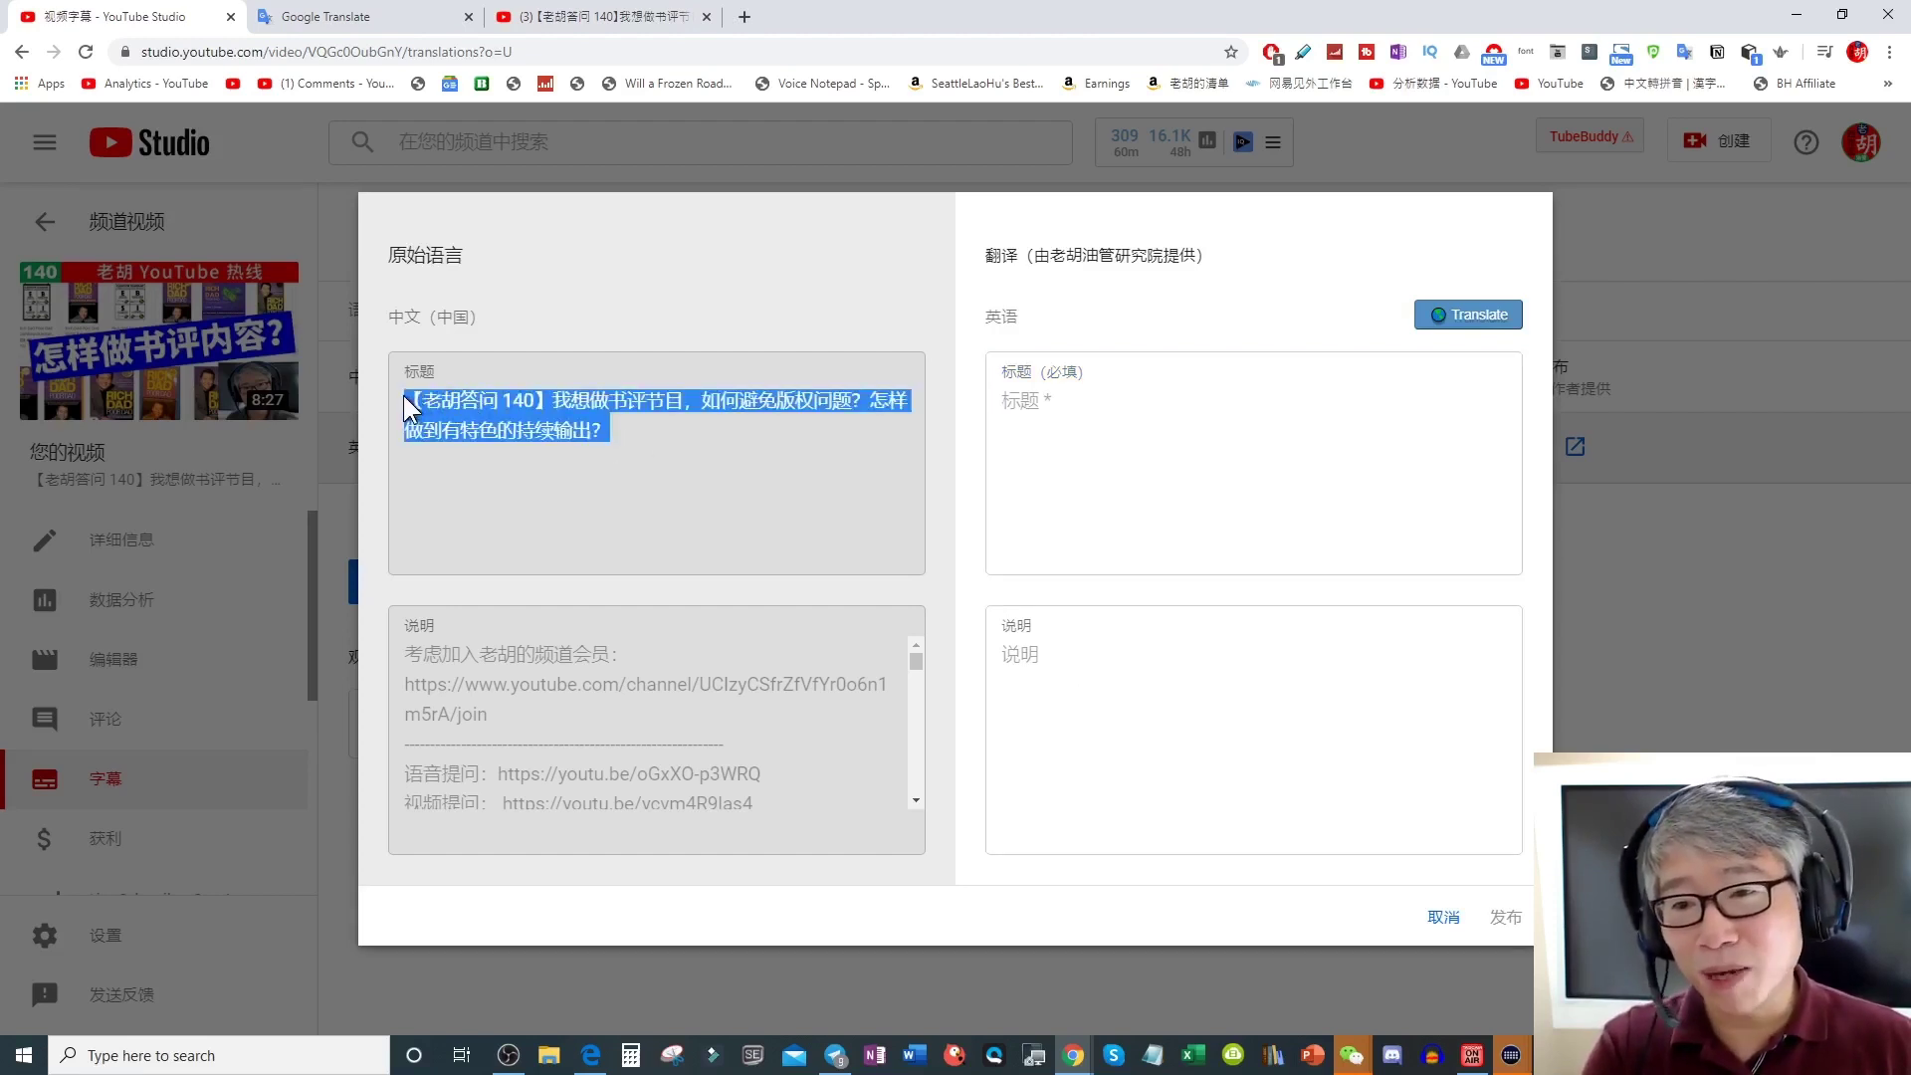
left_click(374, 16)
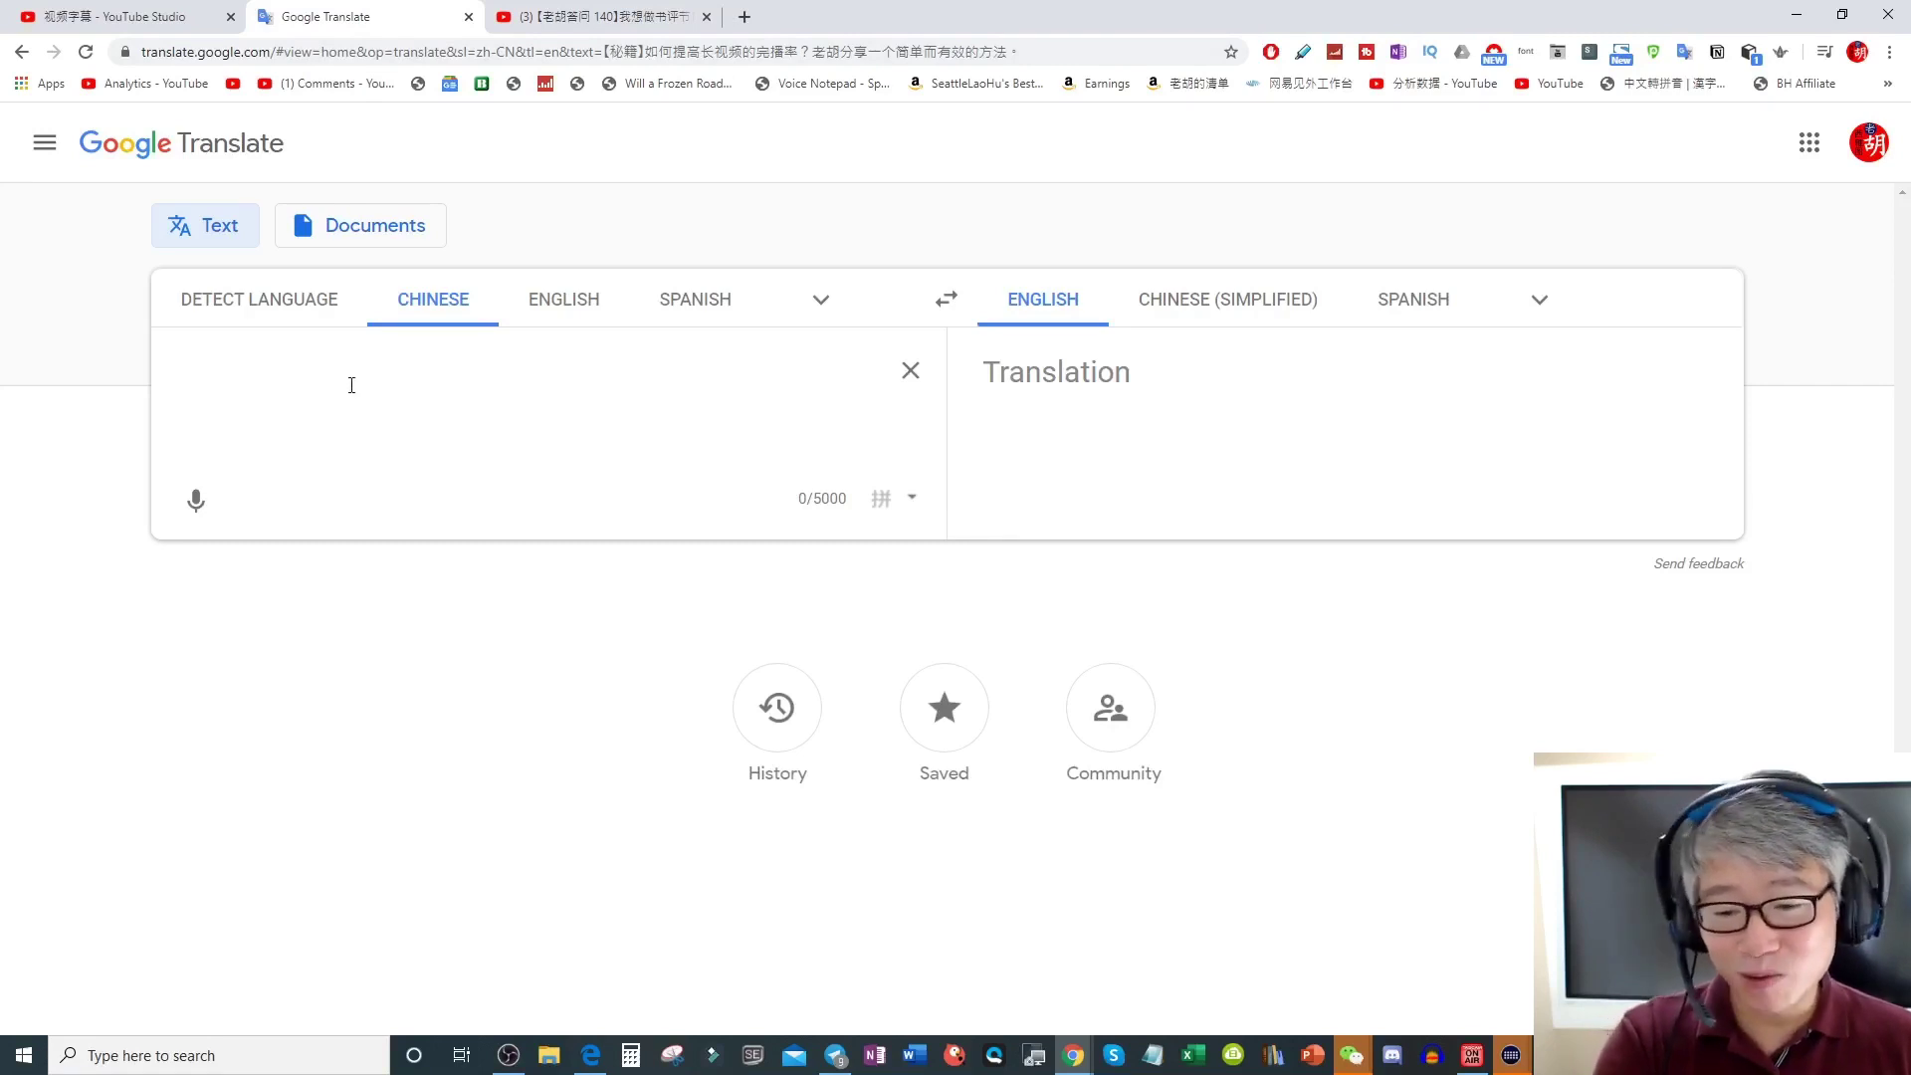
key("ctrl+v")
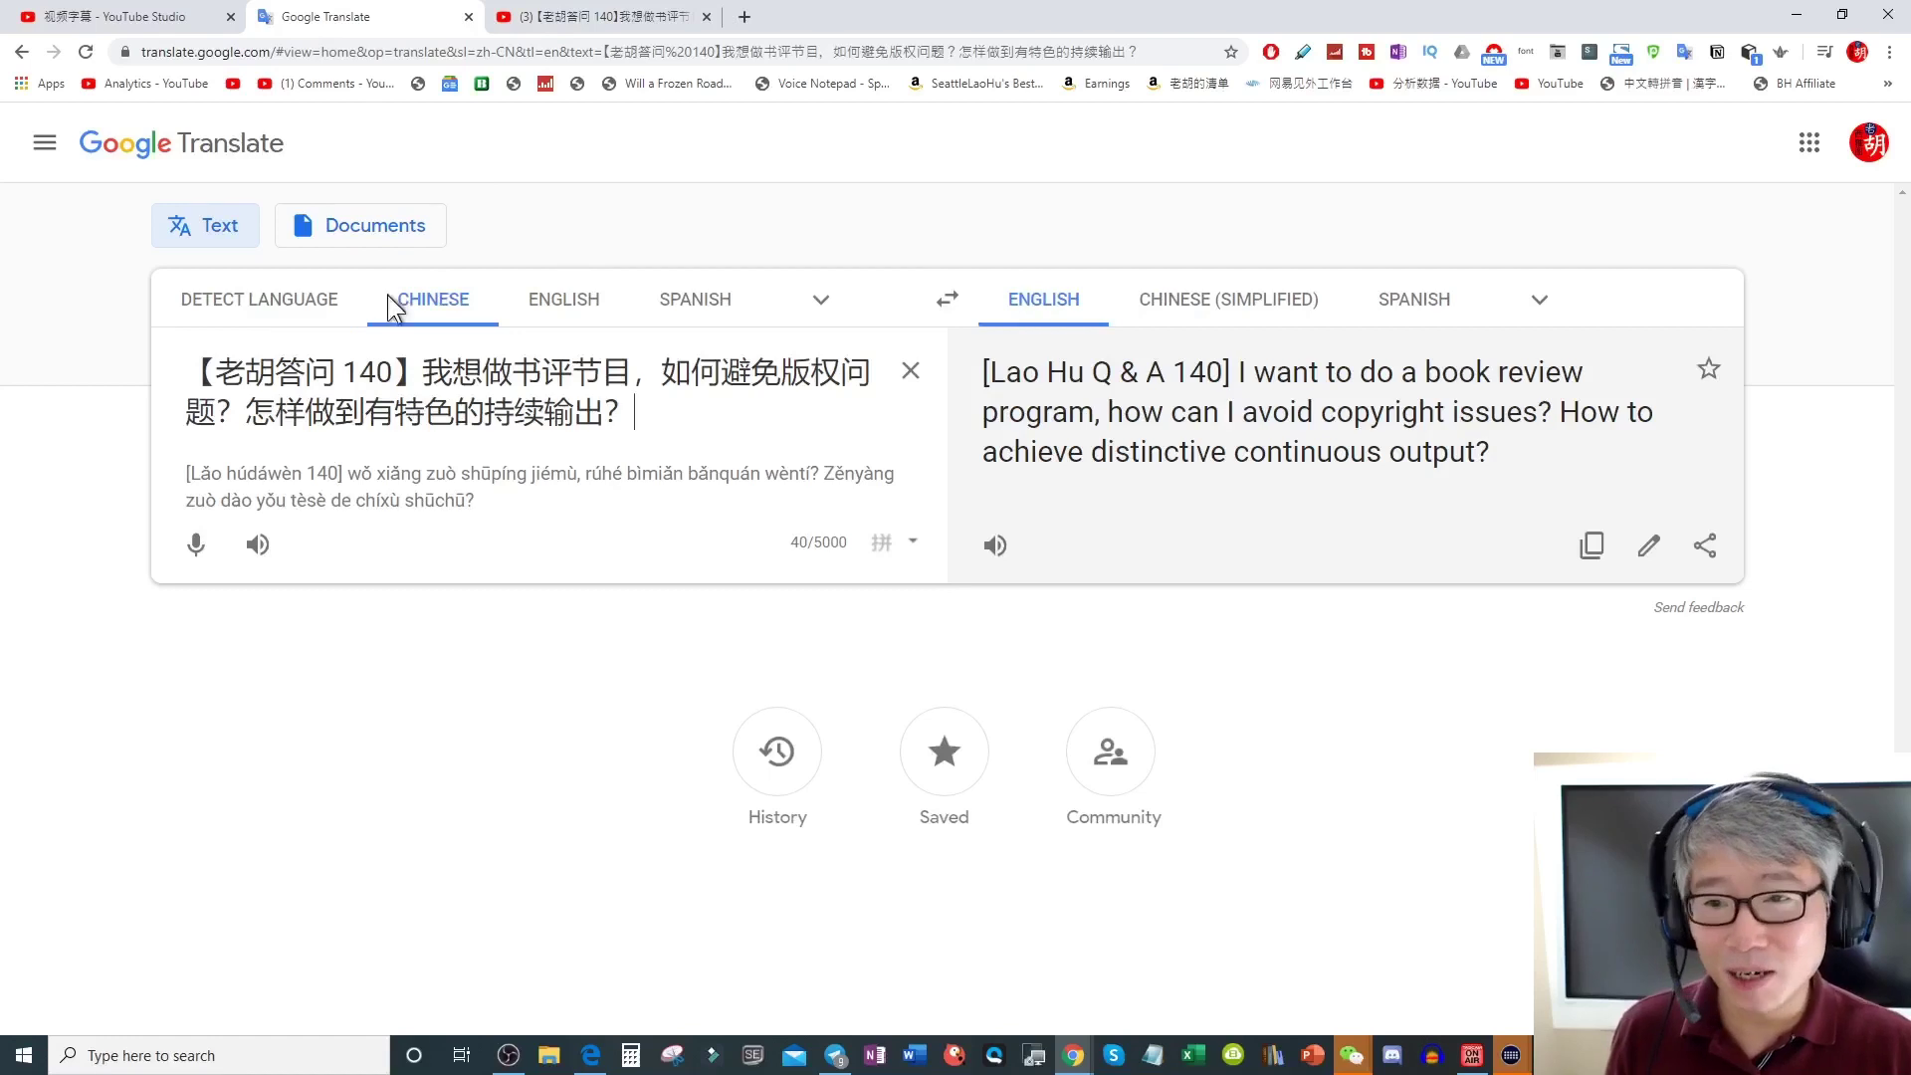
- Paste the translated title into the English title in YouTube Studio and delete the sentence "How to achieve distinctive continuous output?"
left_click_drag(1493, 455, 1170, 412)
left_click(1591, 545)
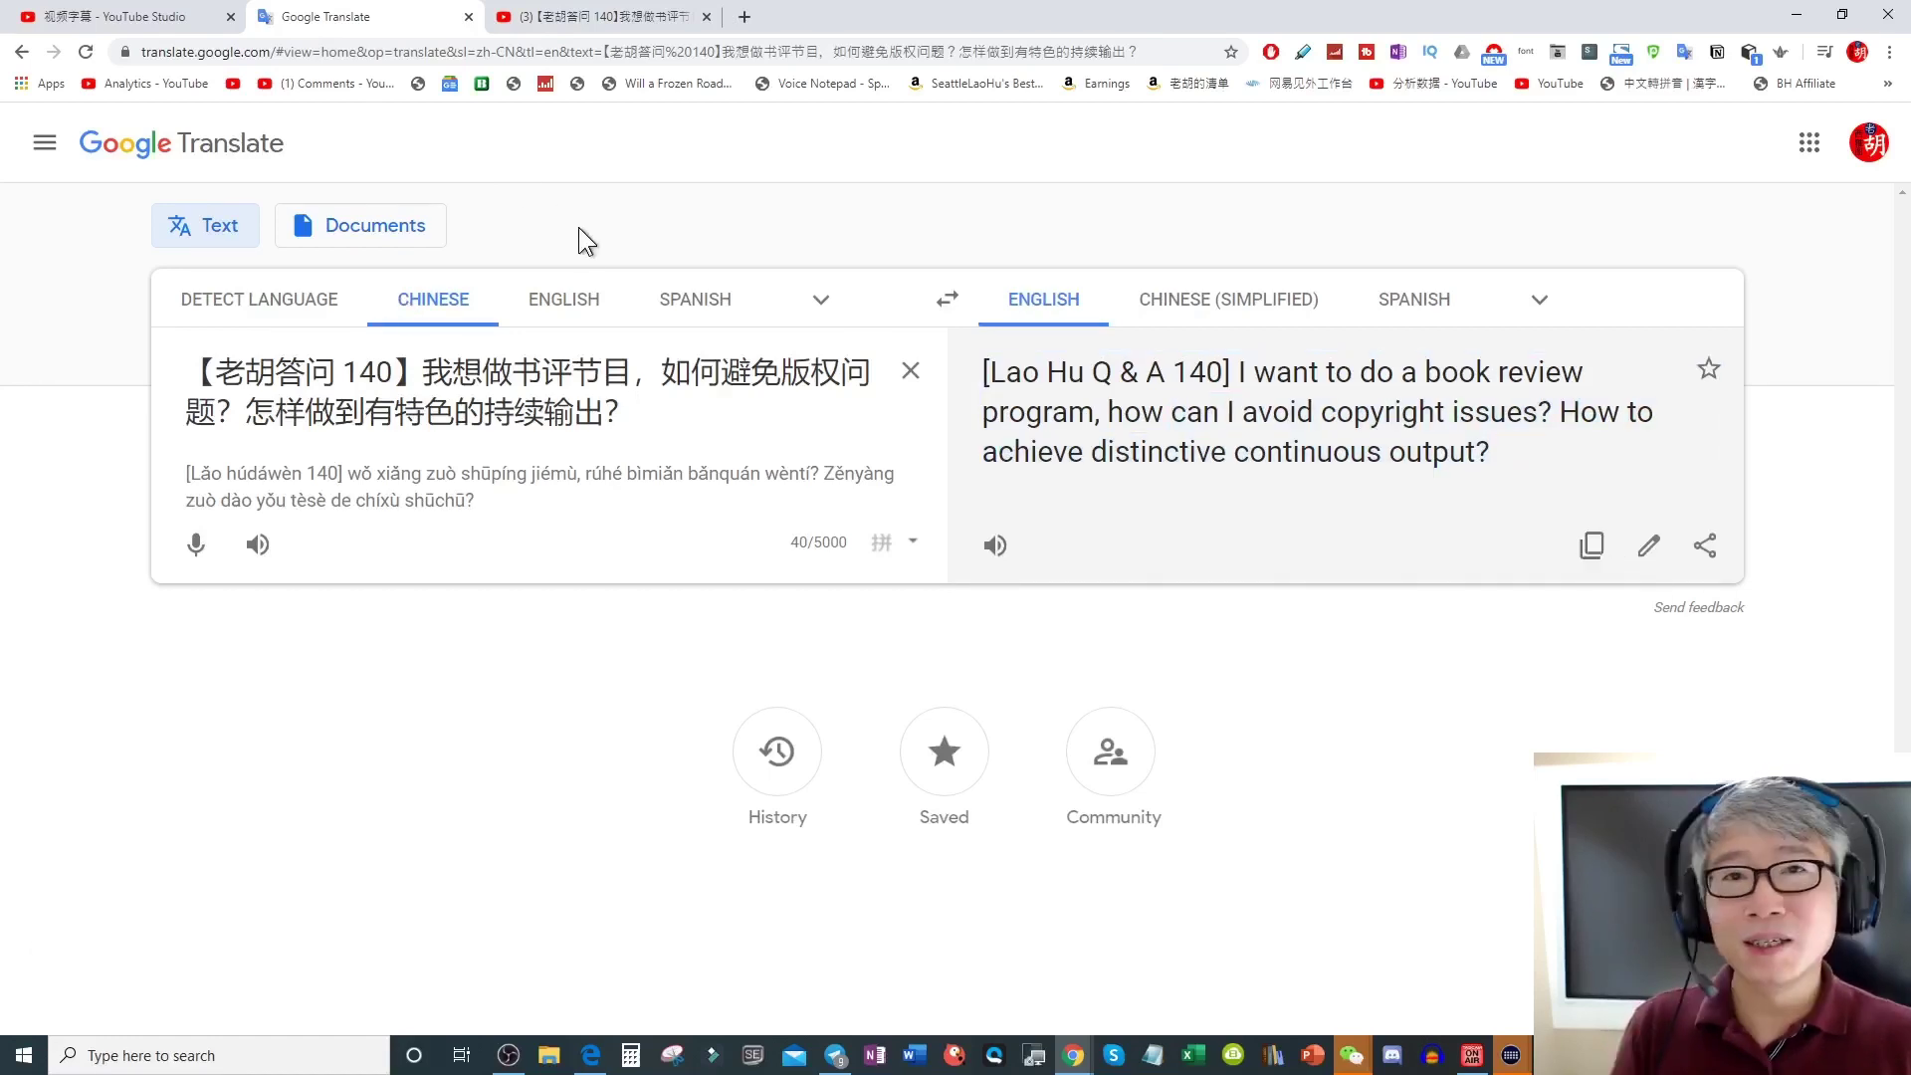
left_click(165, 14)
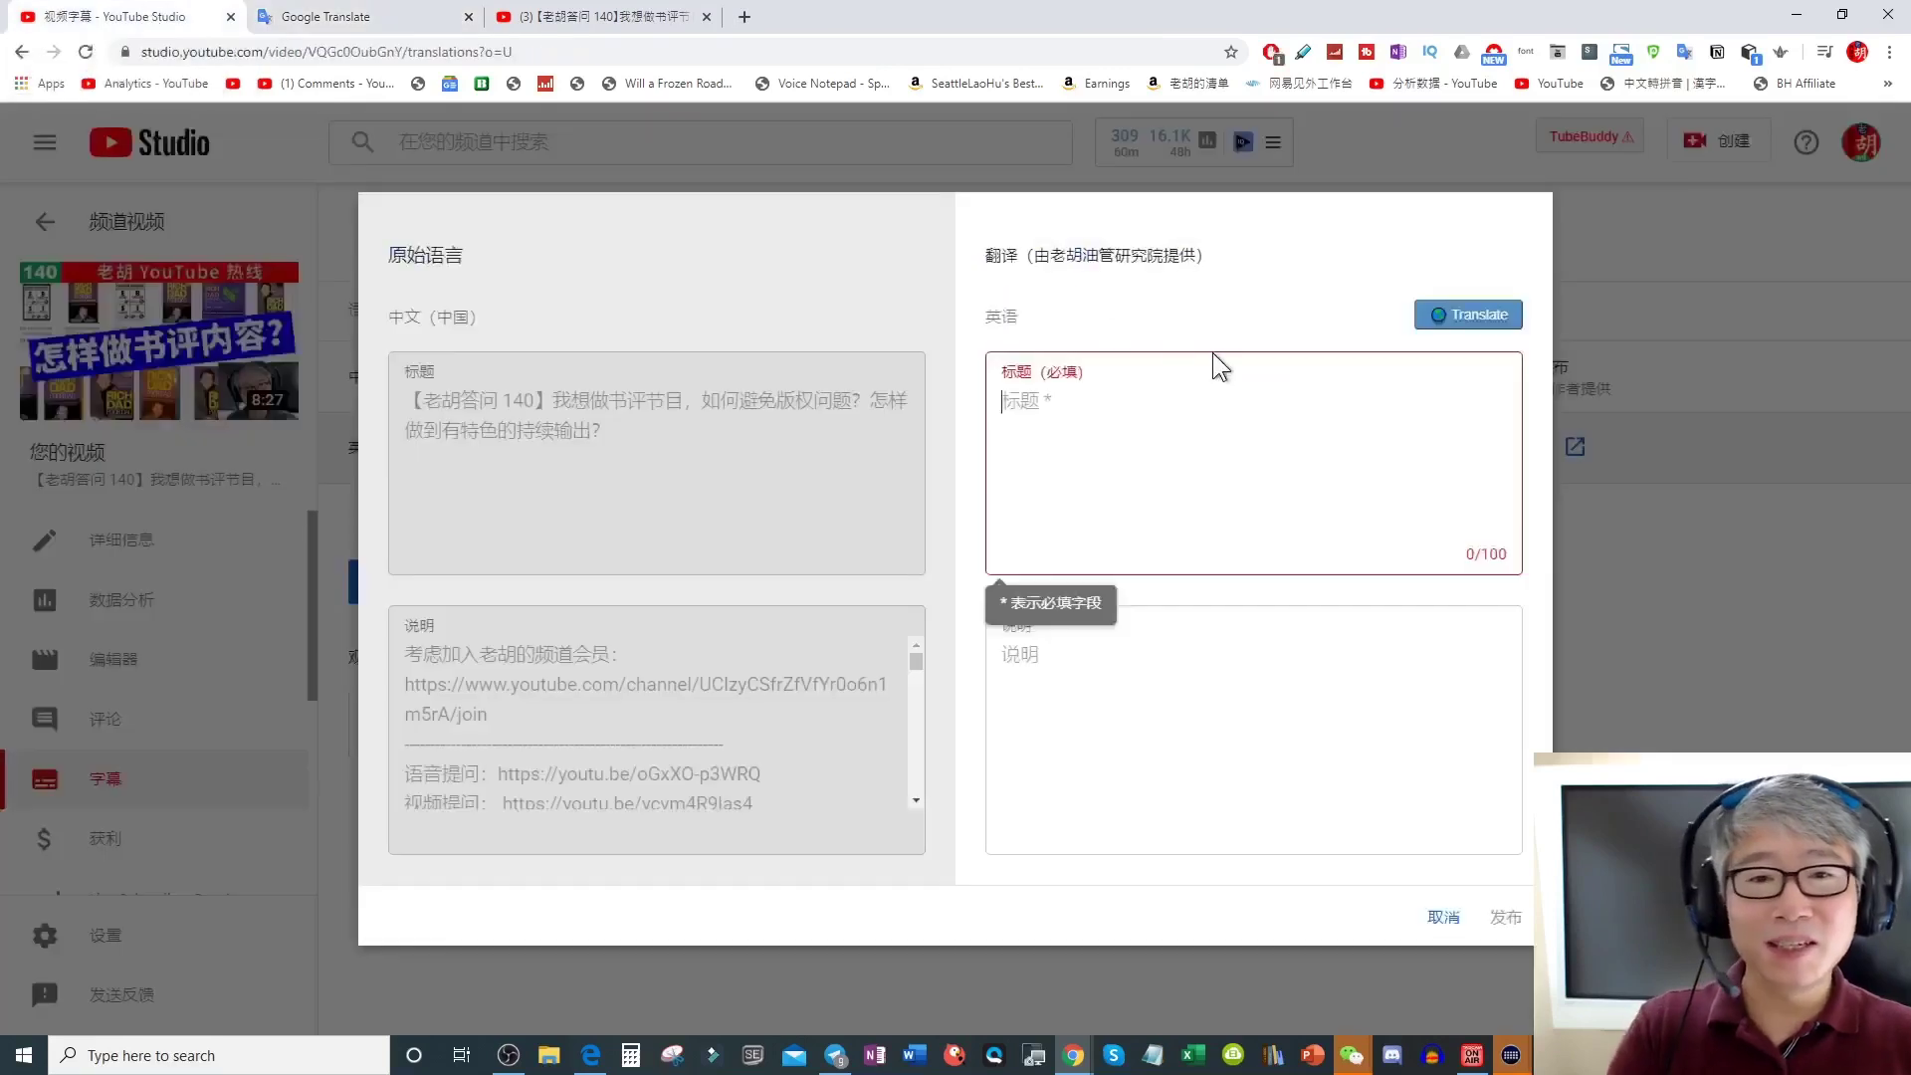
left_click(1179, 393)
key("ctrl+v")
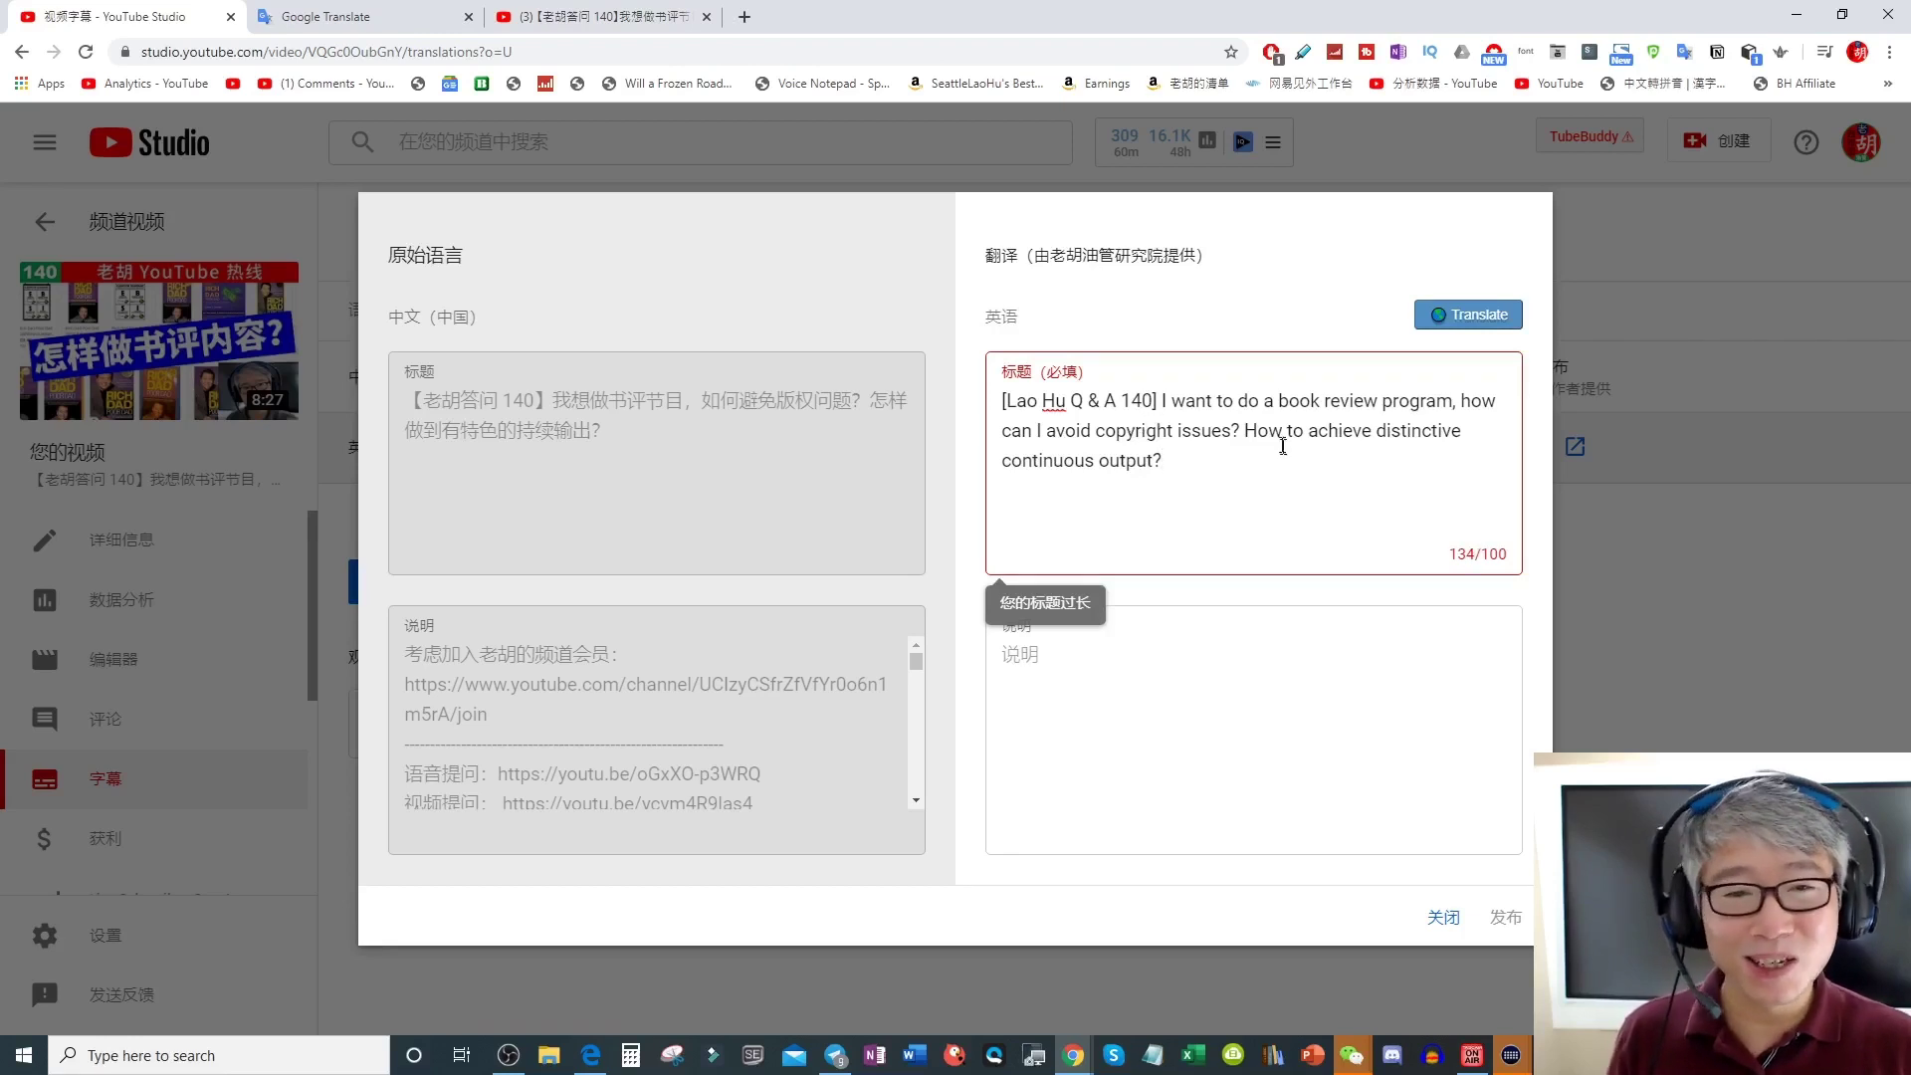
left_click_drag(1248, 430, 1283, 463)
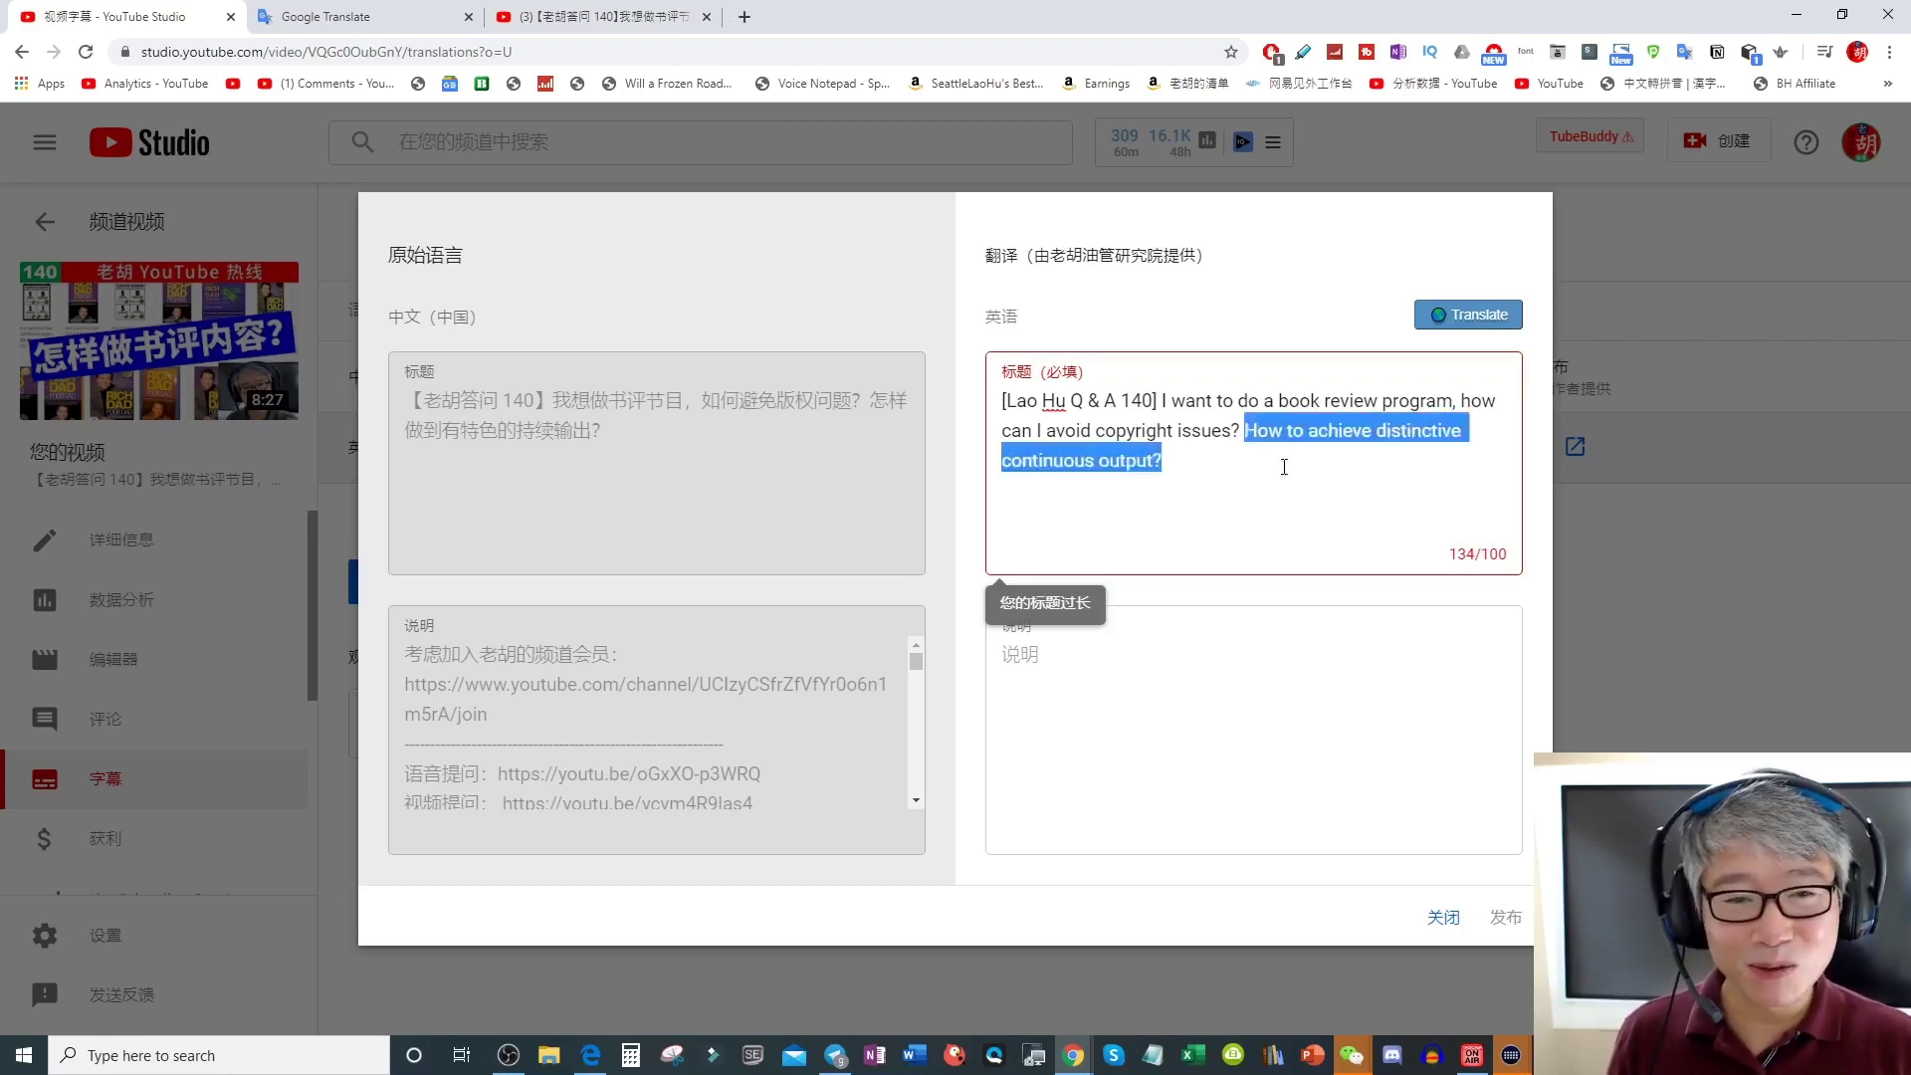
key("BackSpace")
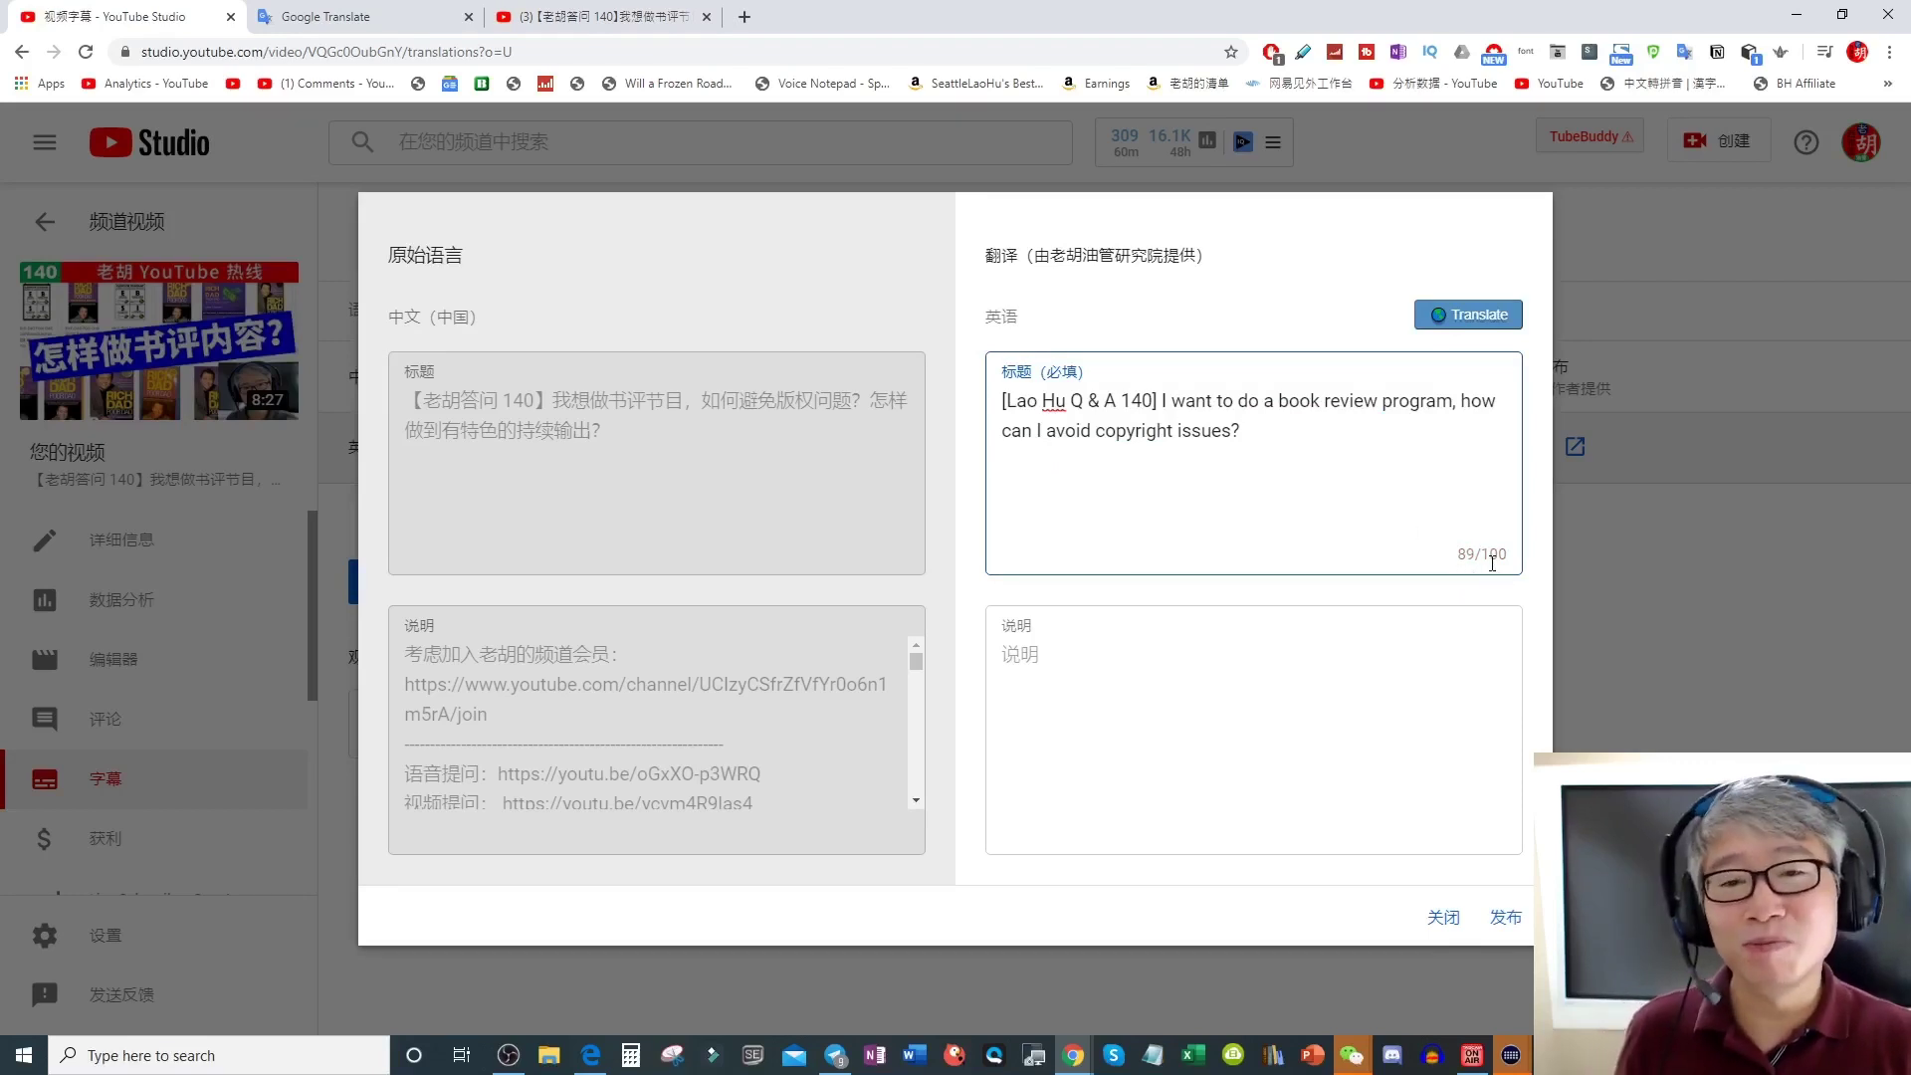
- Copy the entire original Chinese description and translate it to English in Google Translate in place of the title text
left_click(752, 739)
left_click_drag(404, 647, 893, 906)
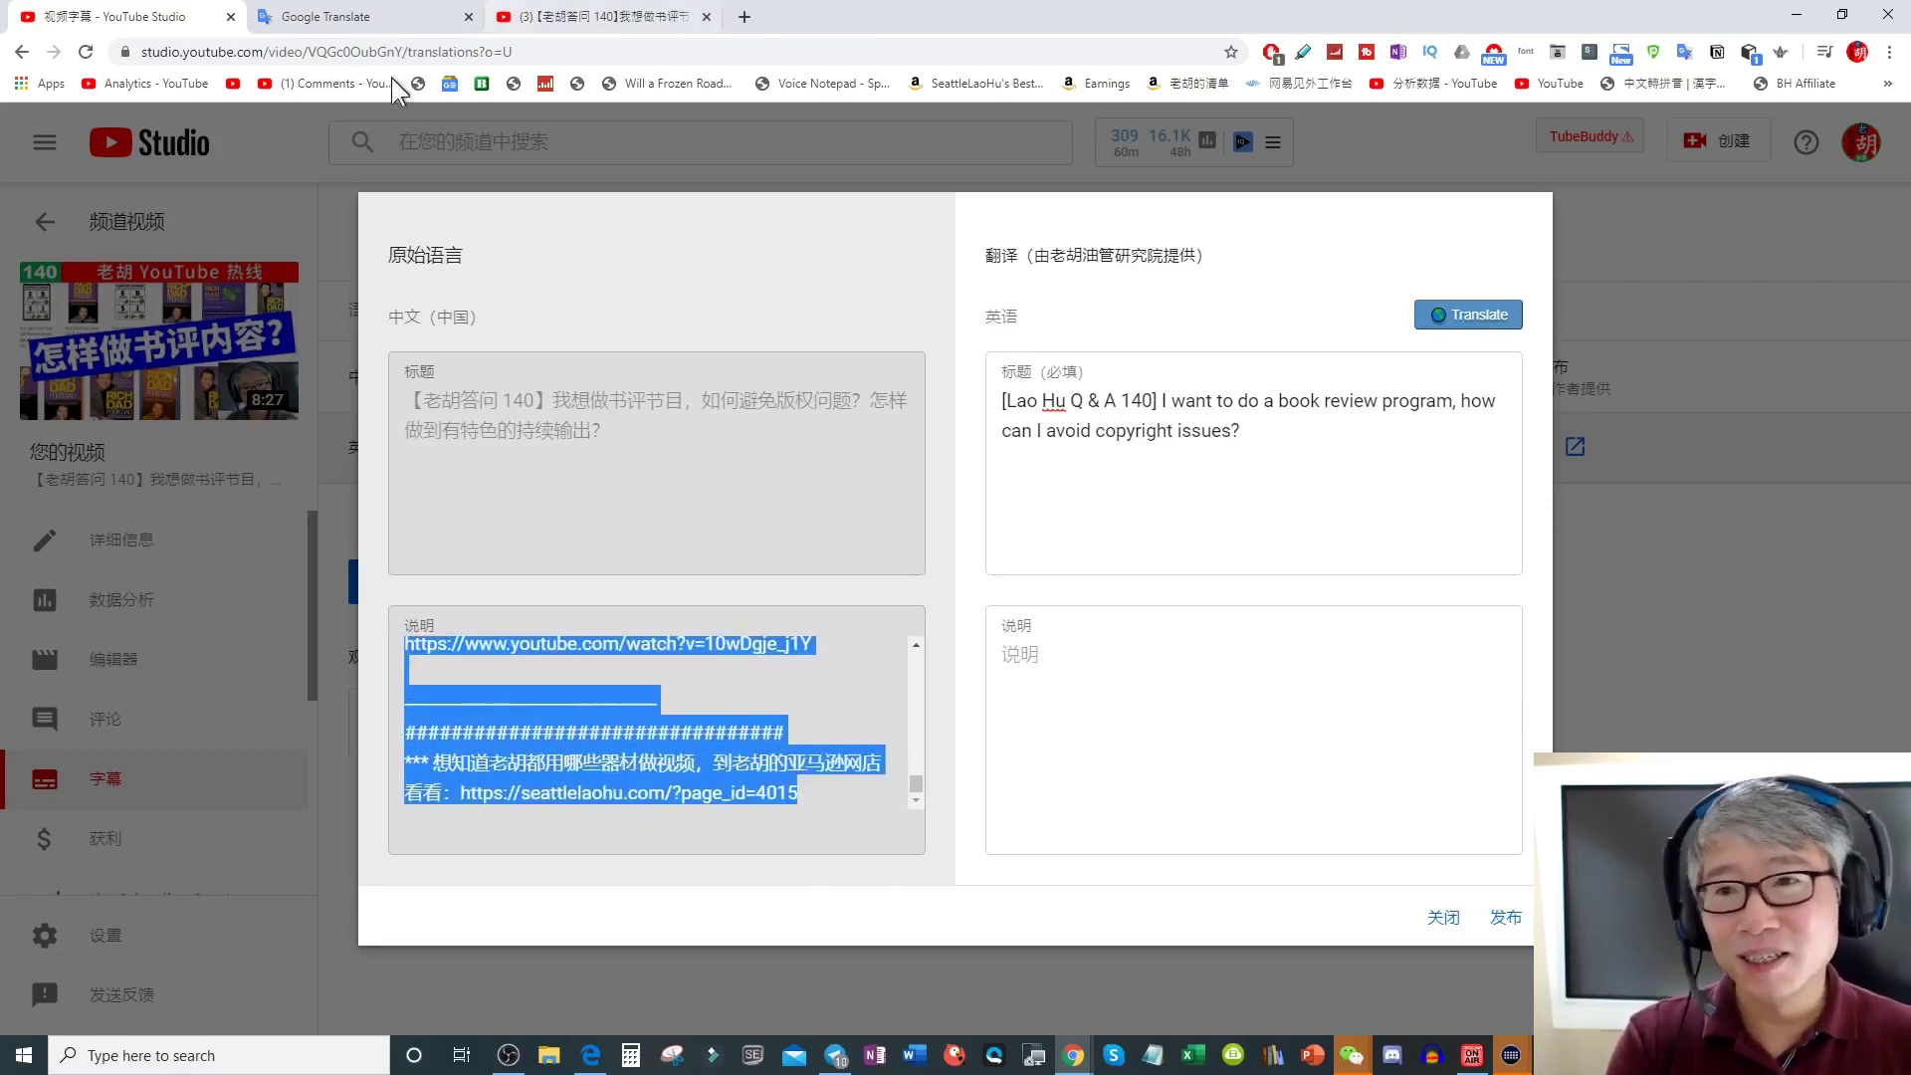
left_click(353, 17)
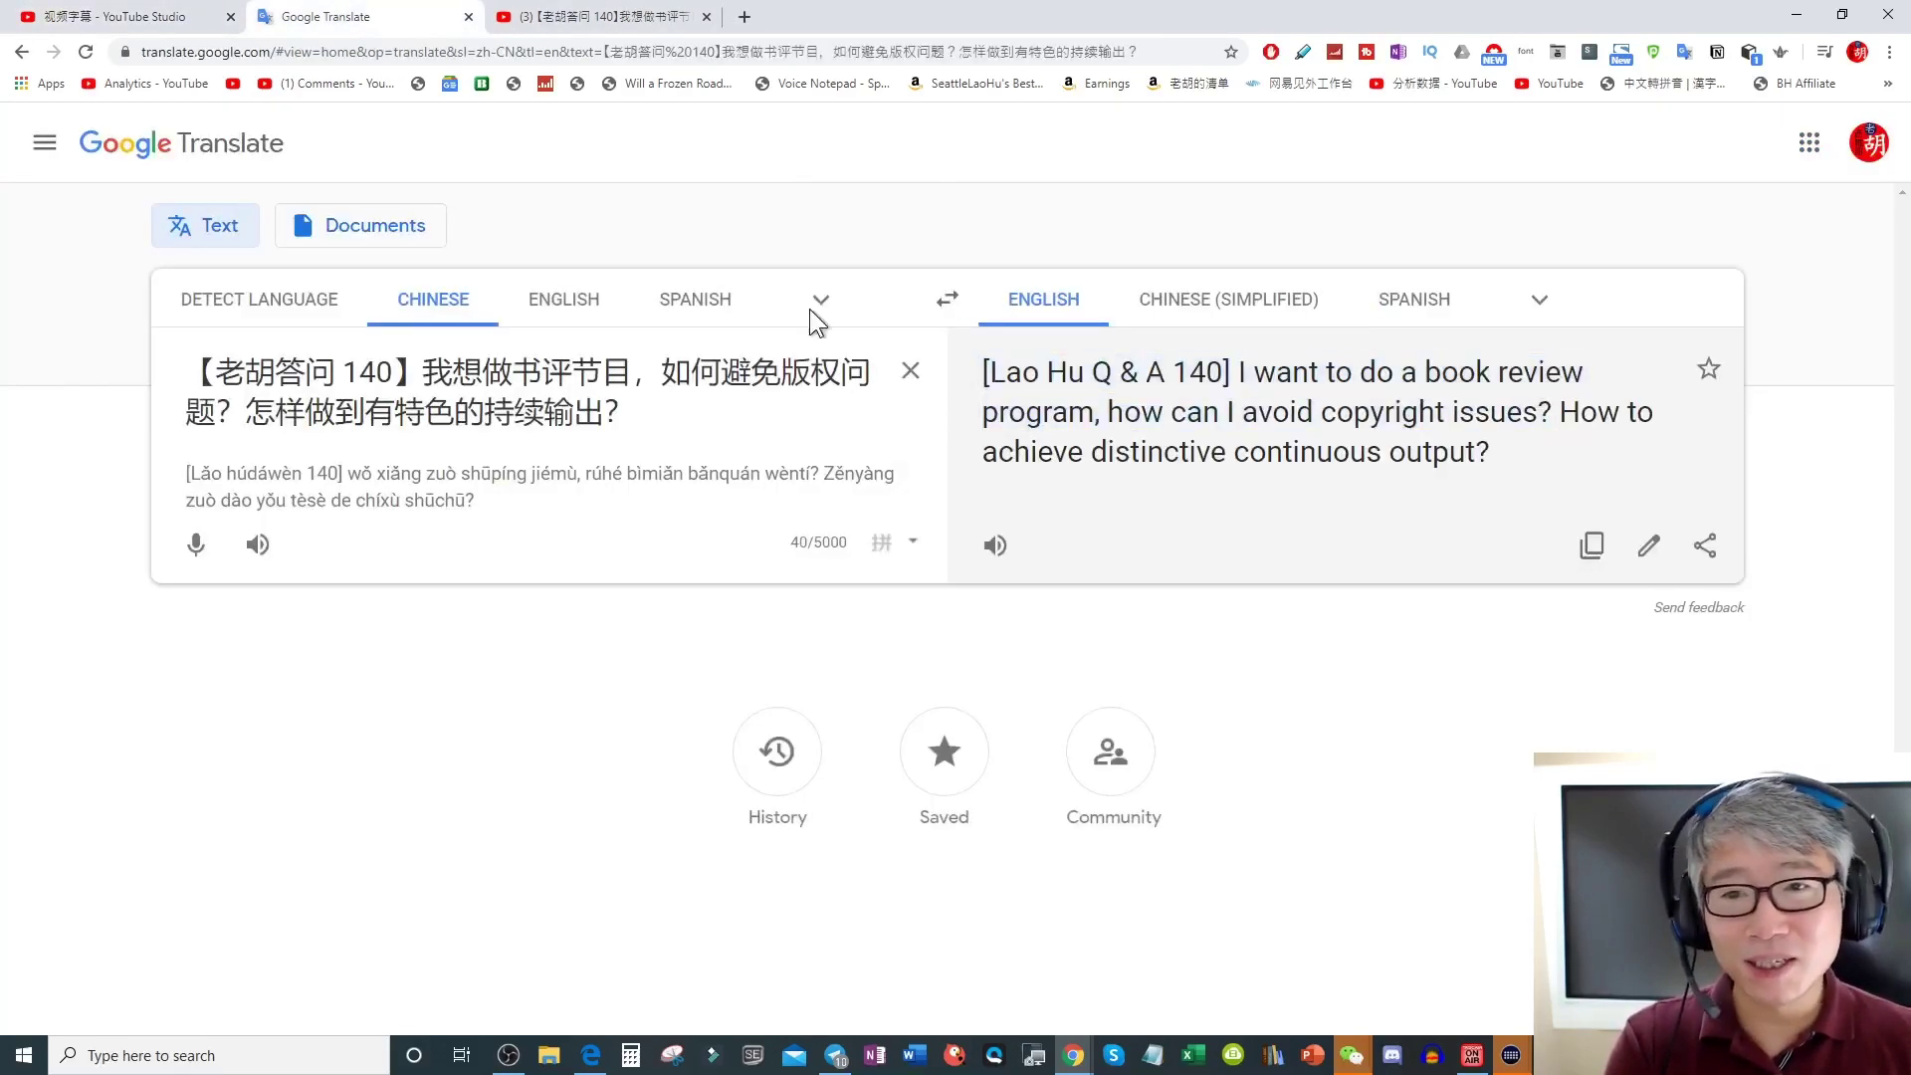
left_click(911, 370)
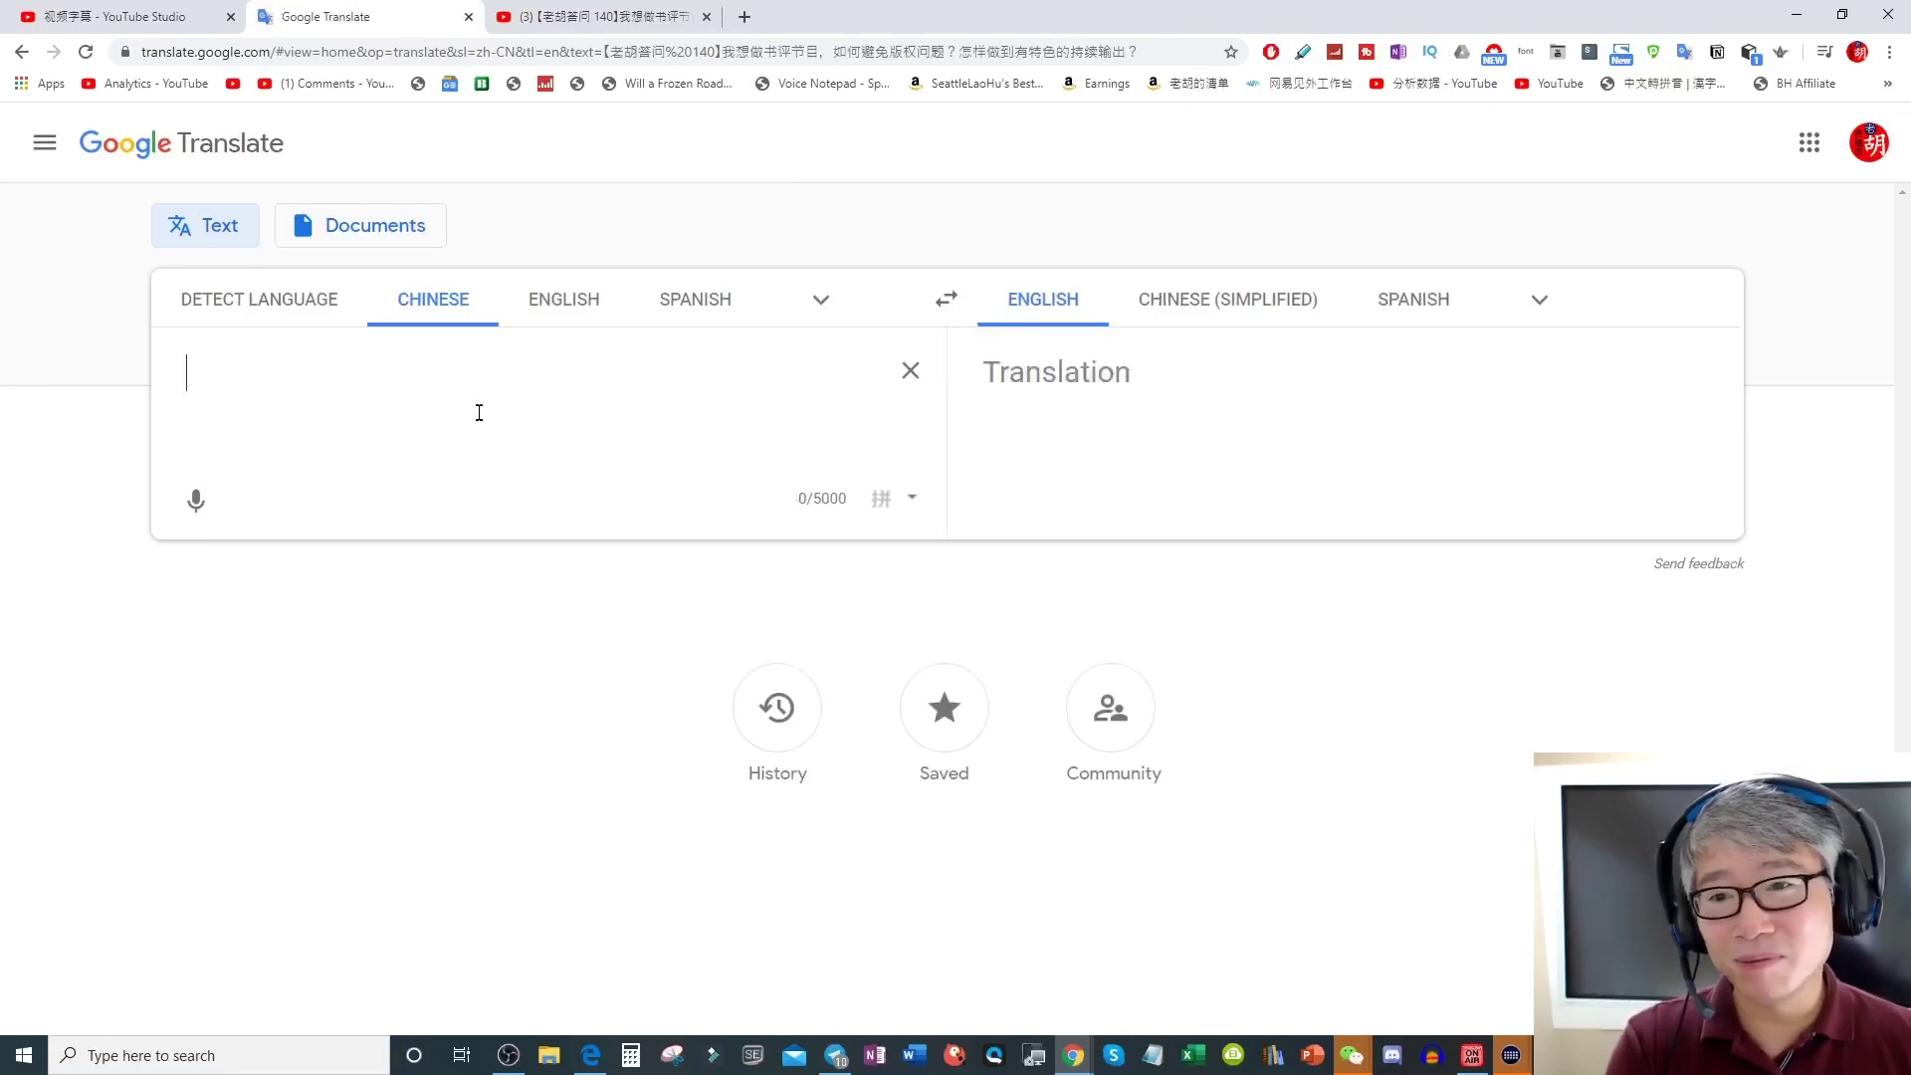
key("ctrl+v")
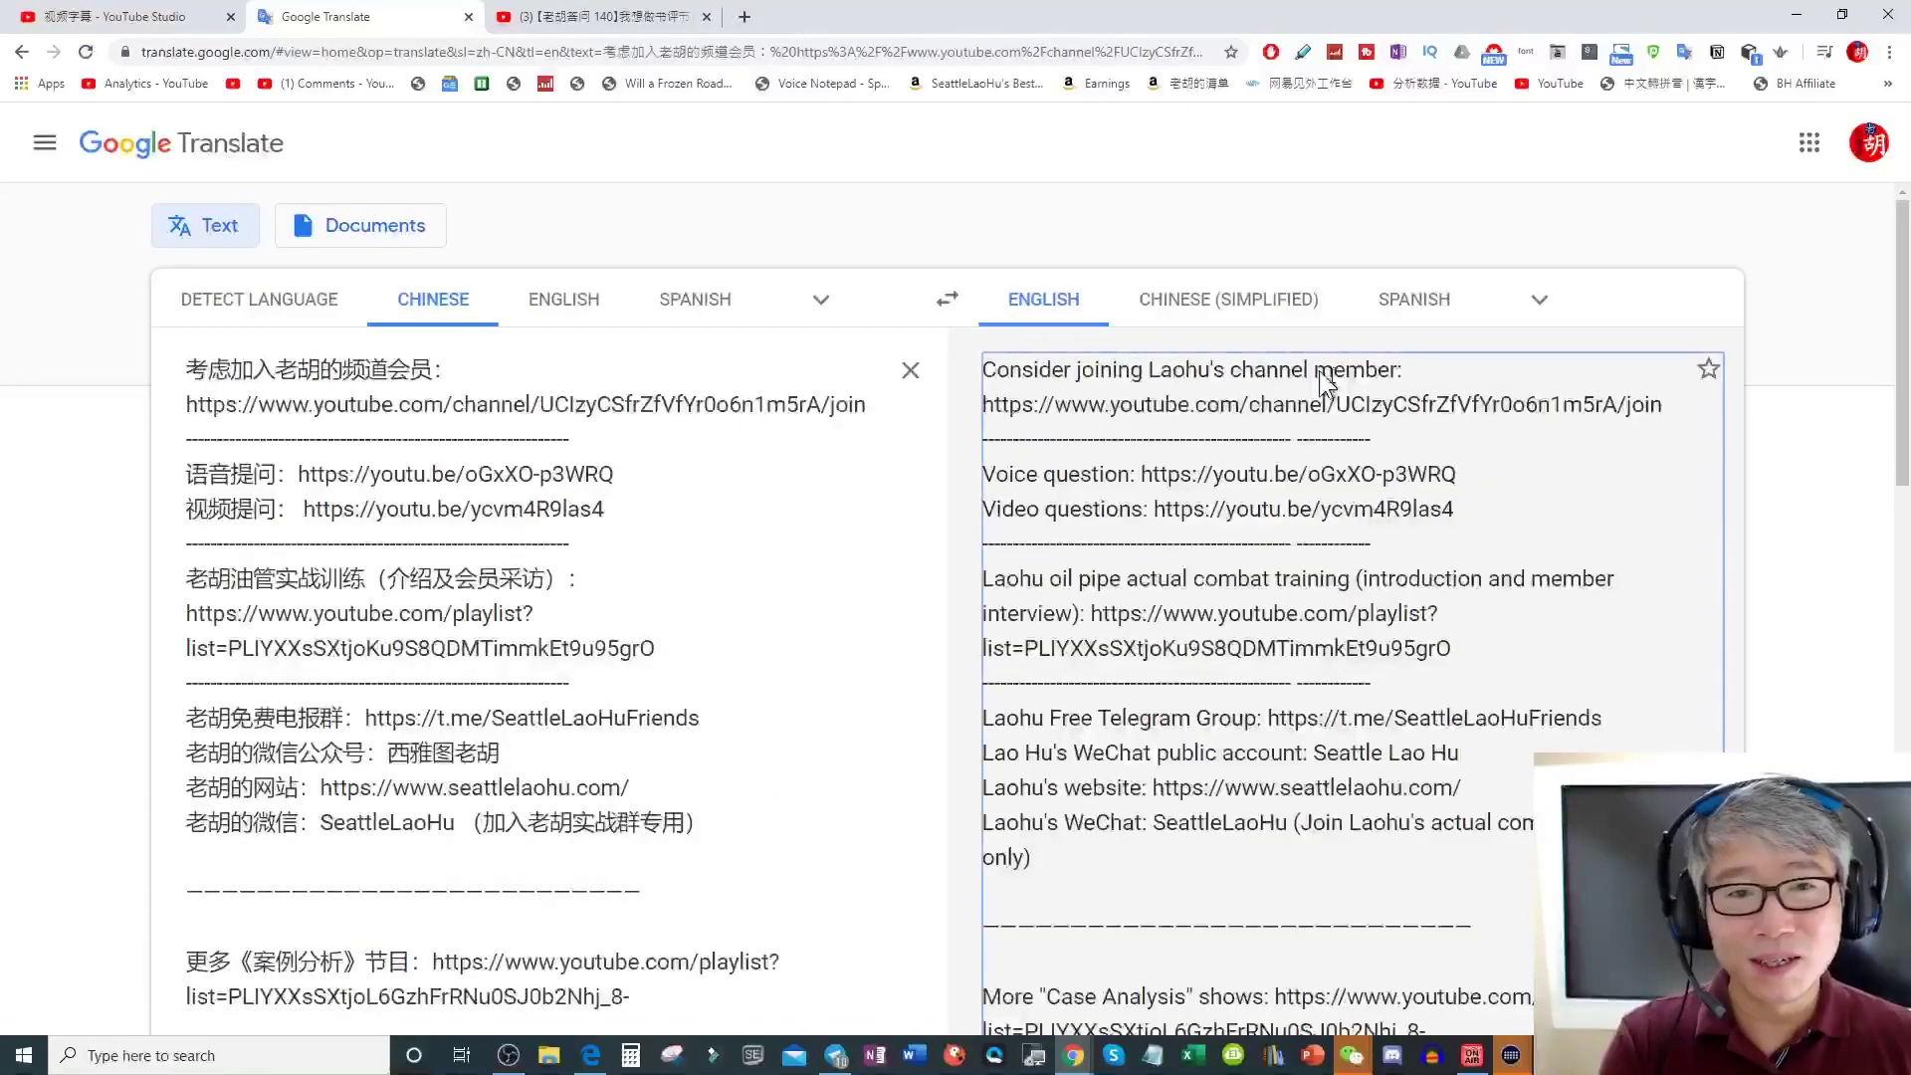
- Copy the full English translation and paste it as the video's English description in YouTube Studio
scroll(1642, 741, "down", 10)
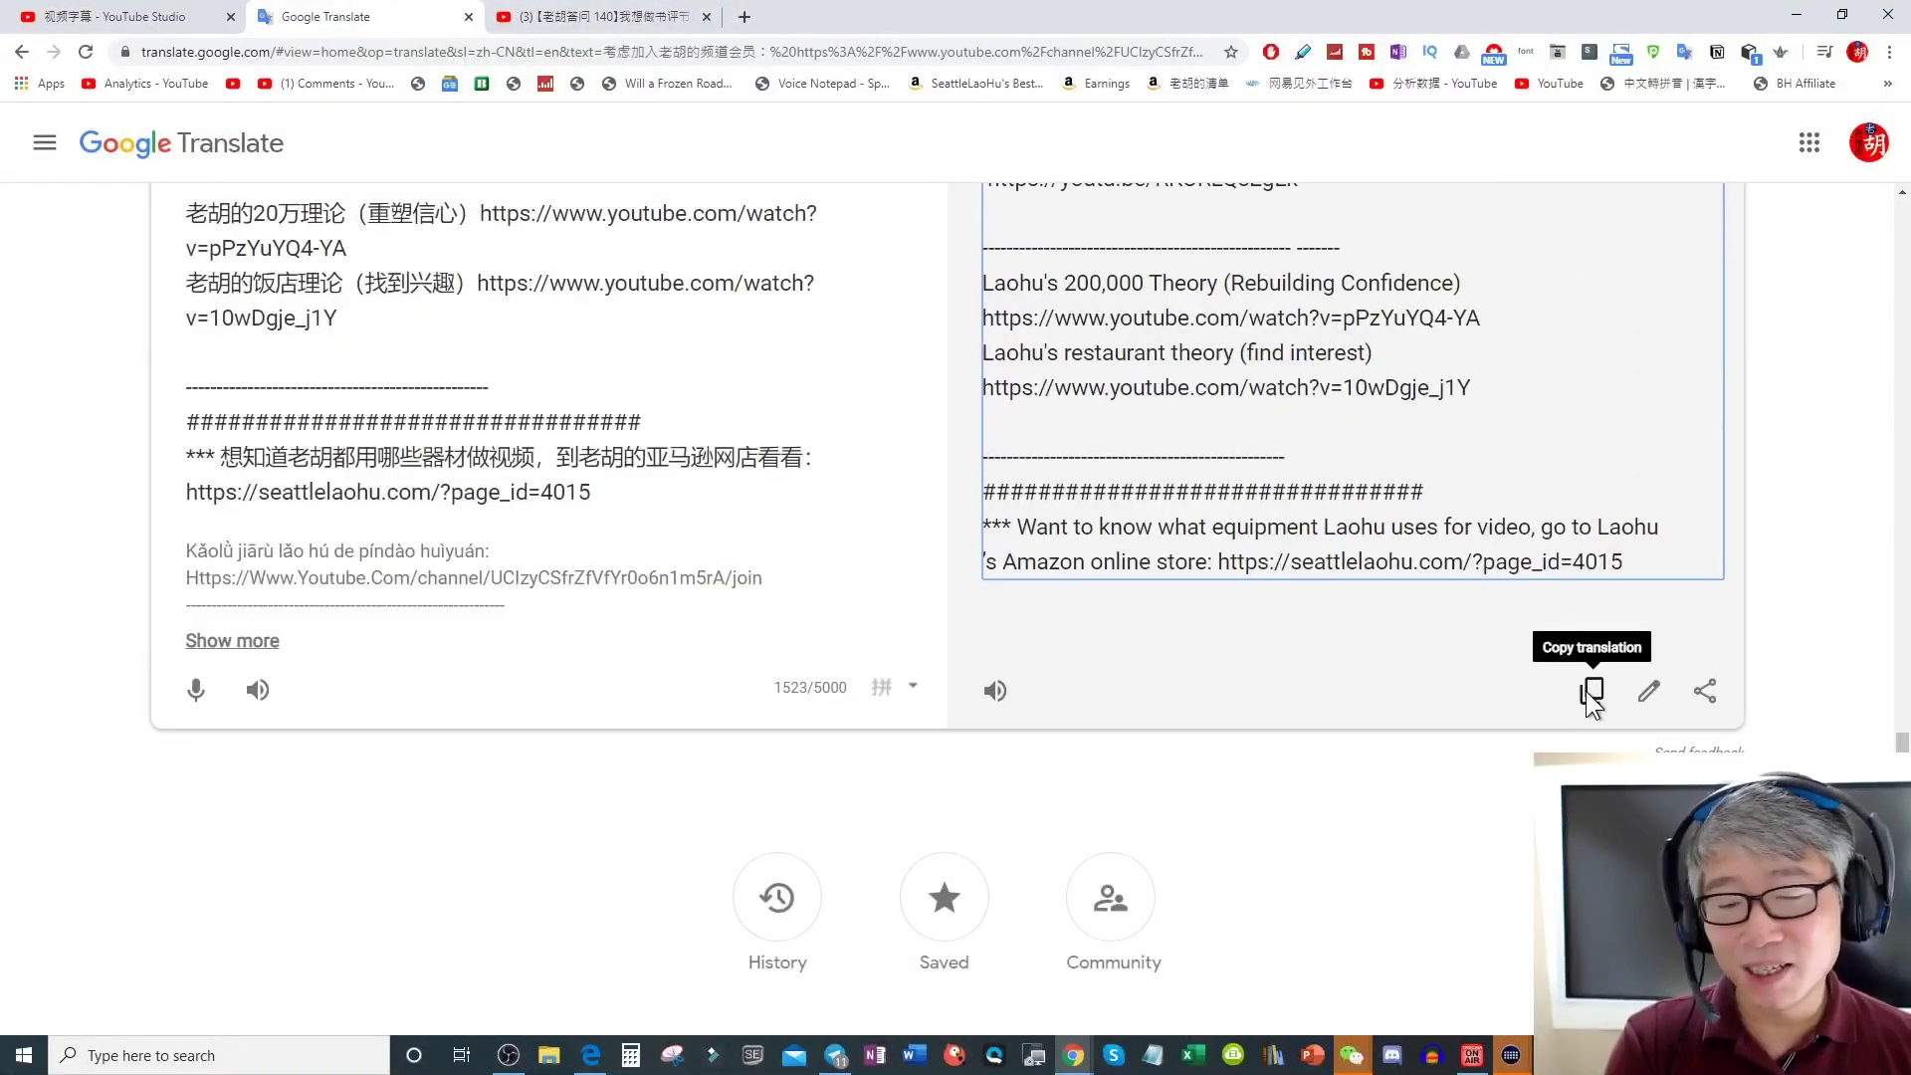
left_click(1593, 701)
left_click(139, 17)
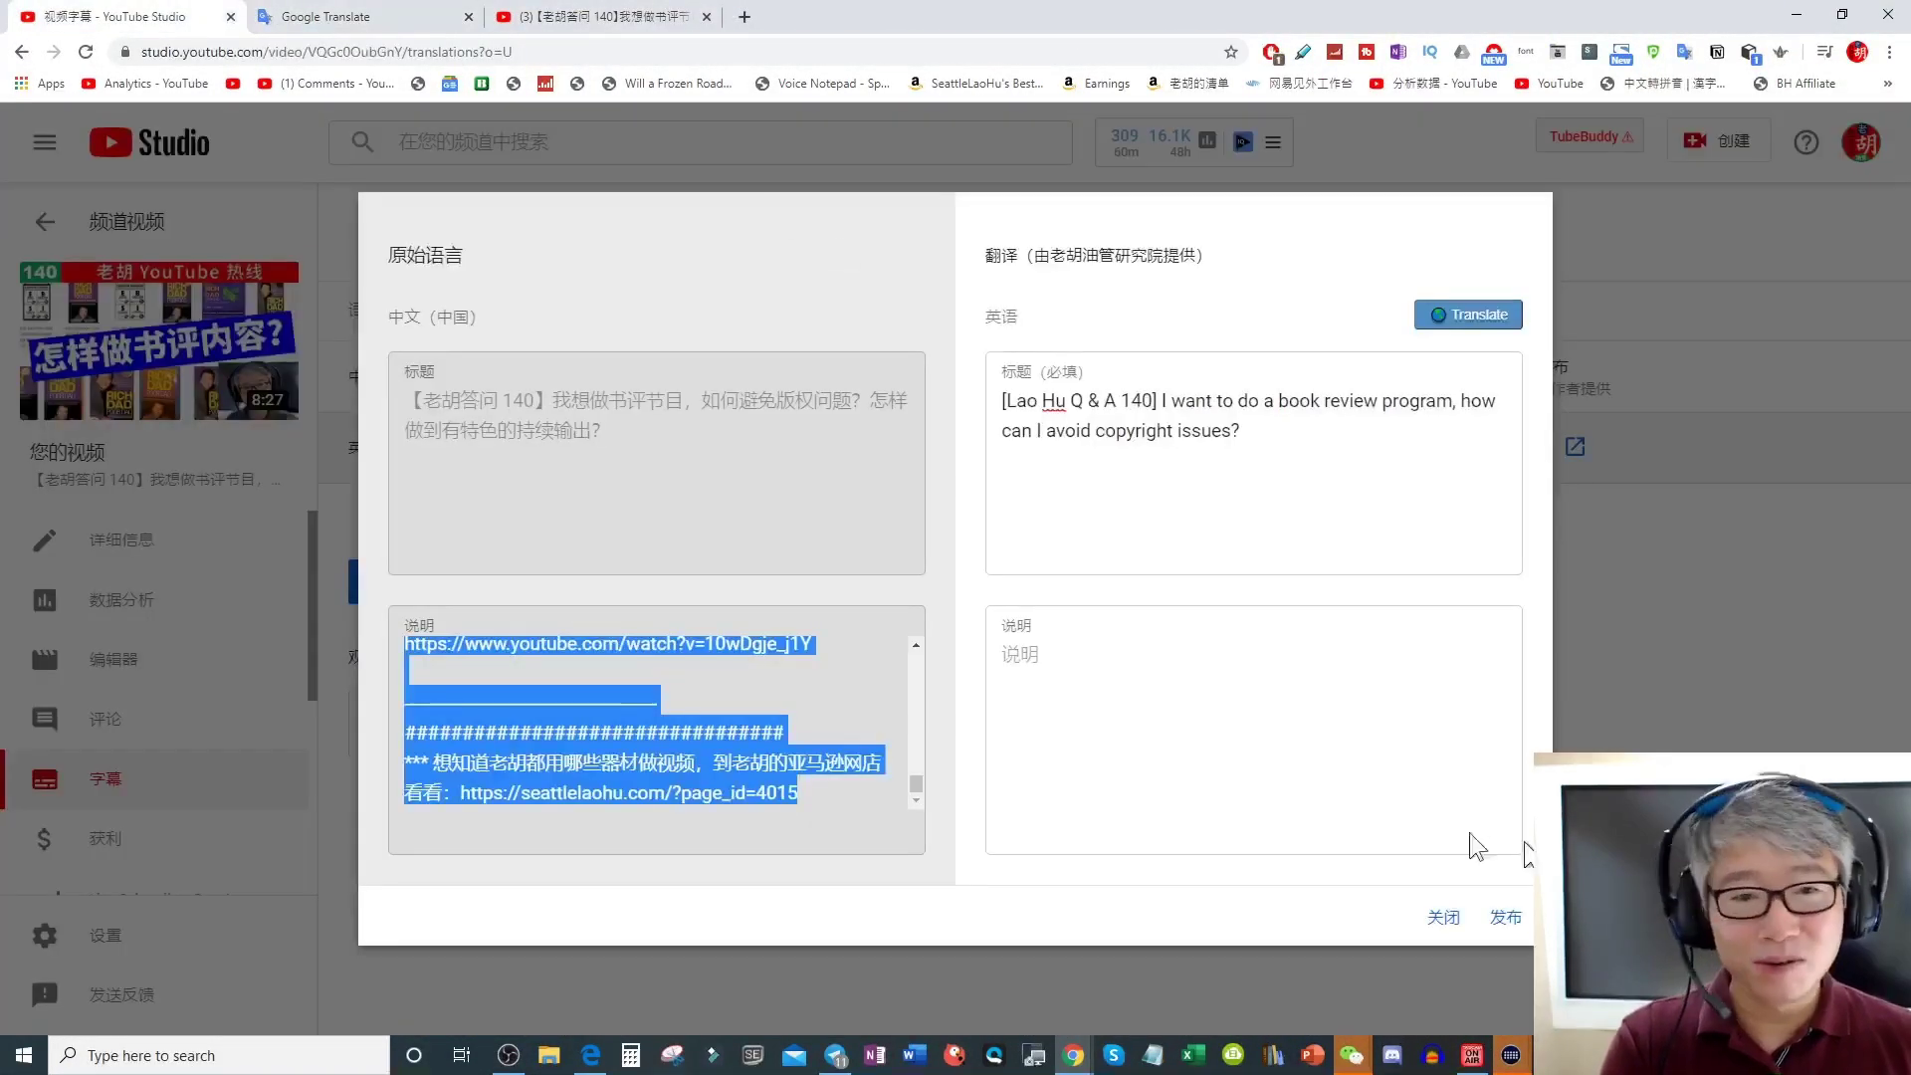
left_click(1042, 672)
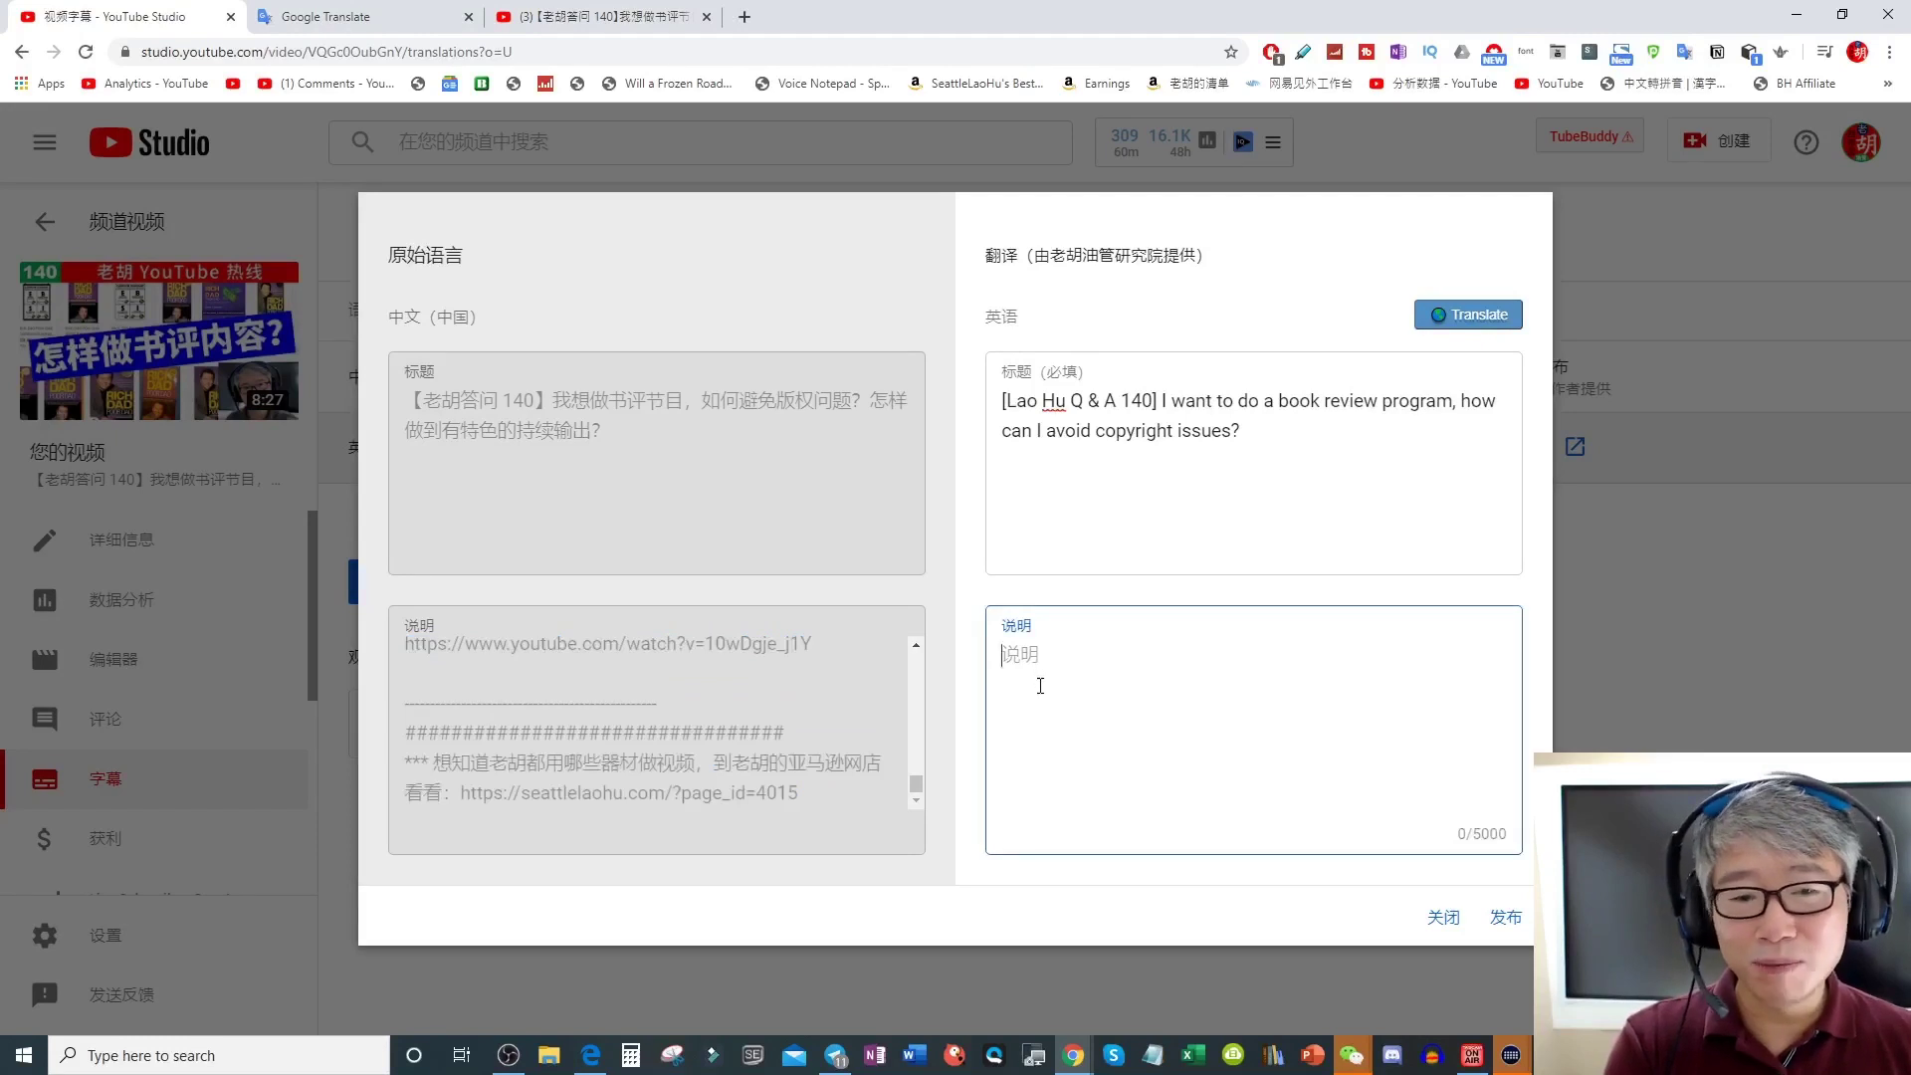
key("ctrl+v")
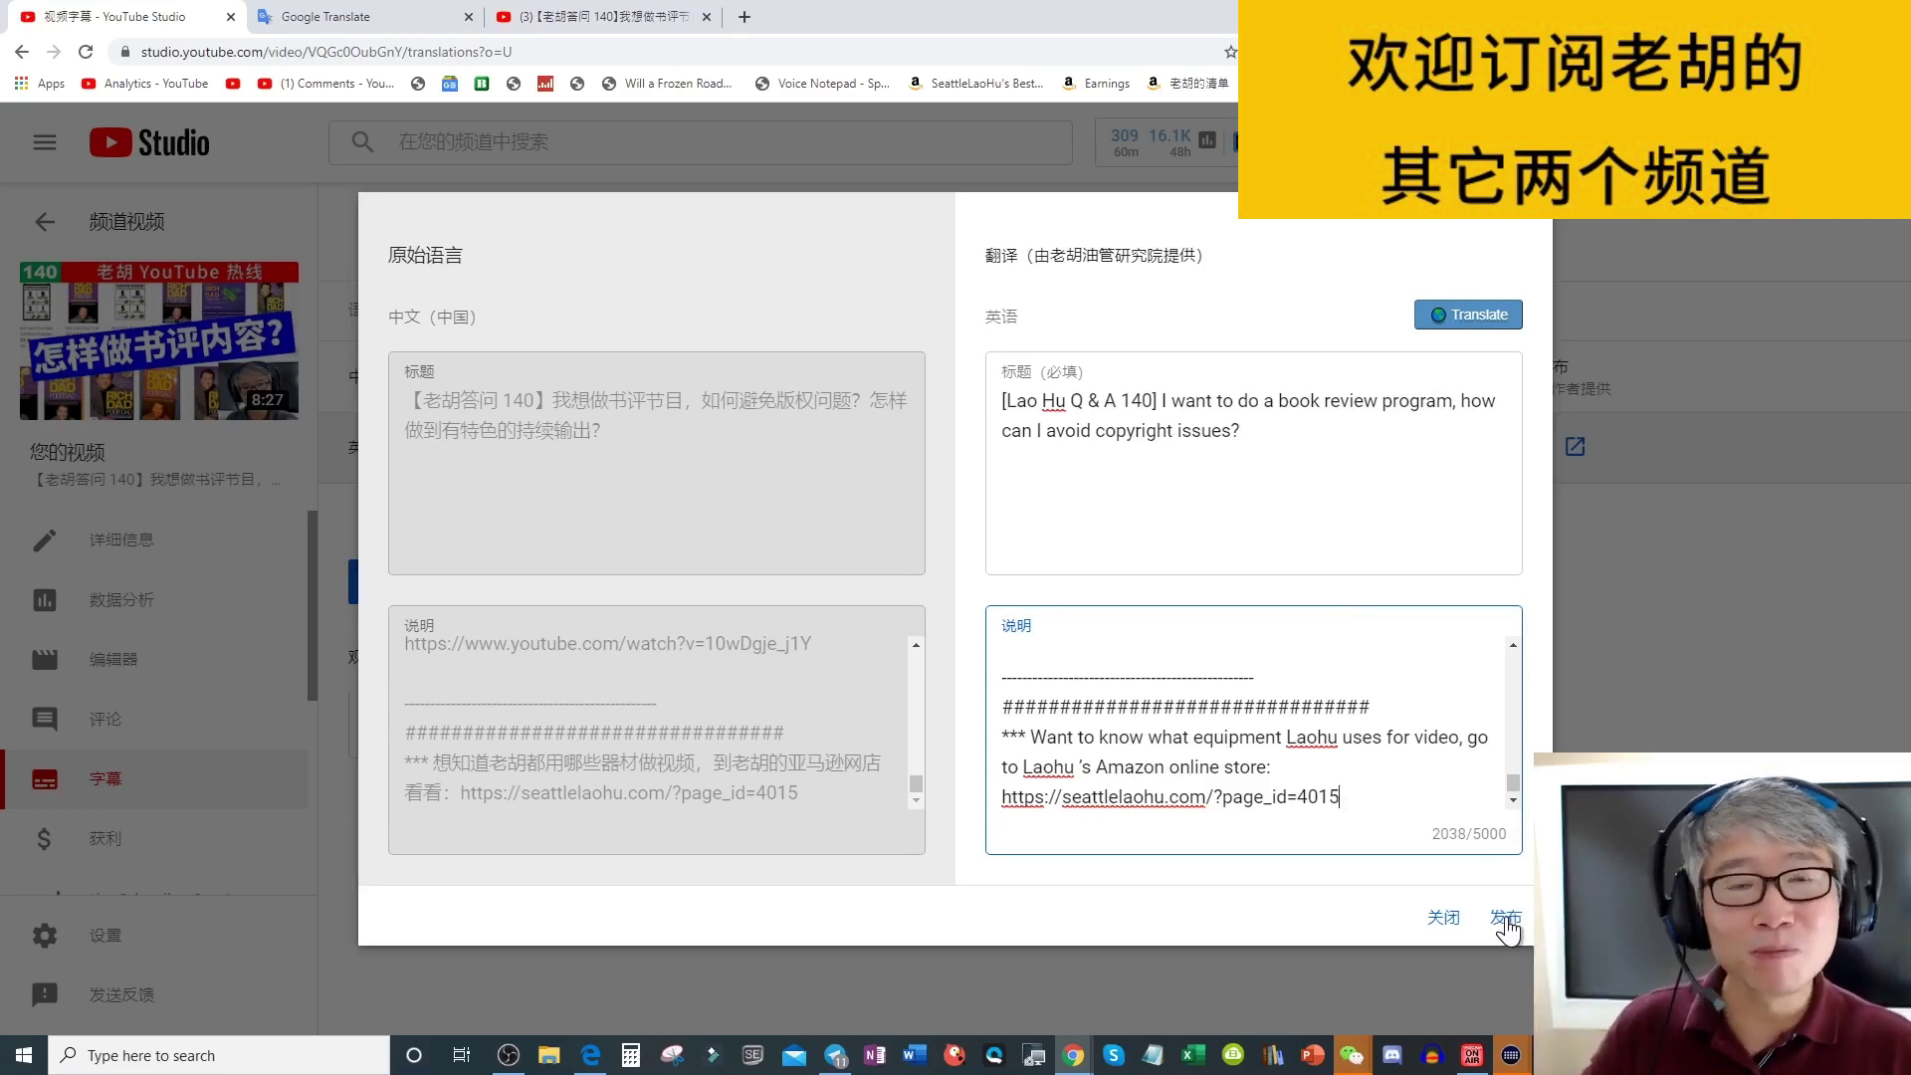
- Publish the English title and description, and reload the video's watch page in Chrome to check its title and expanded description
left_click(1506, 921)
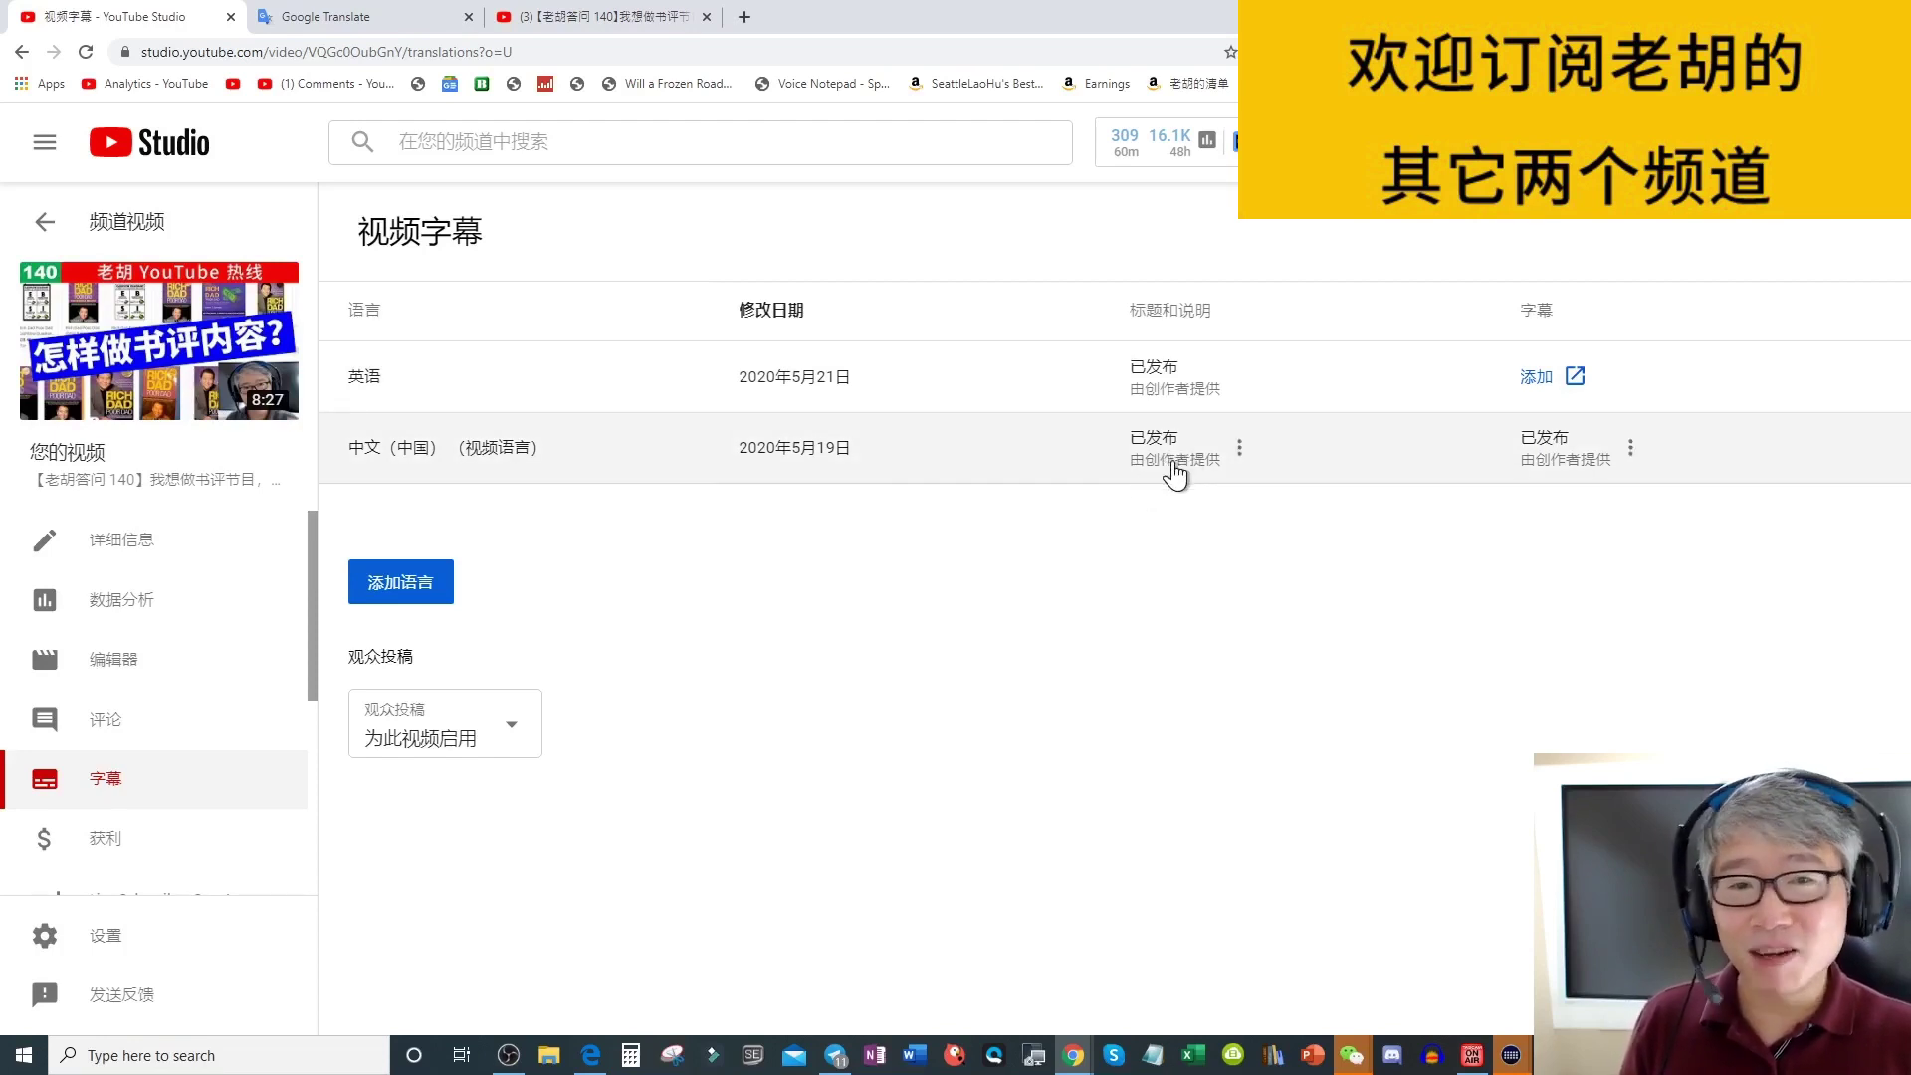
left_click(597, 25)
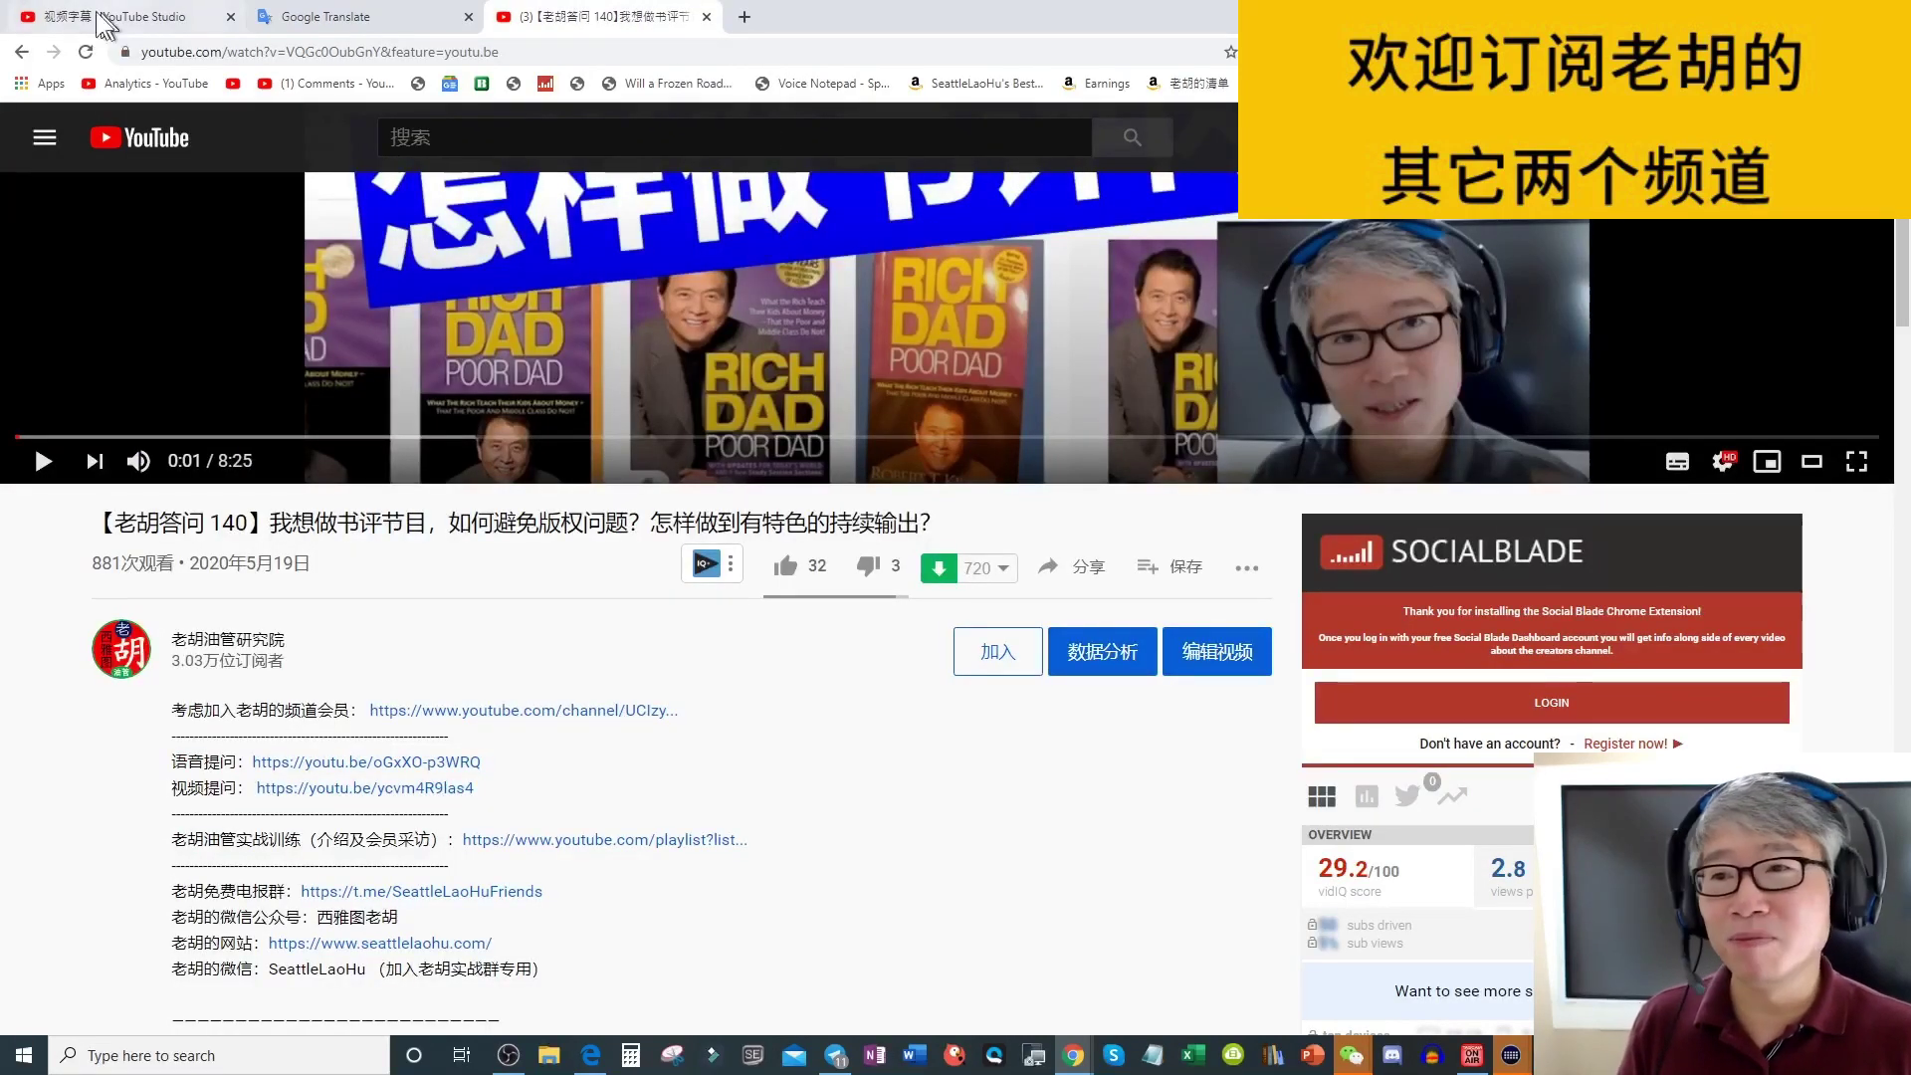
left_click(86, 52)
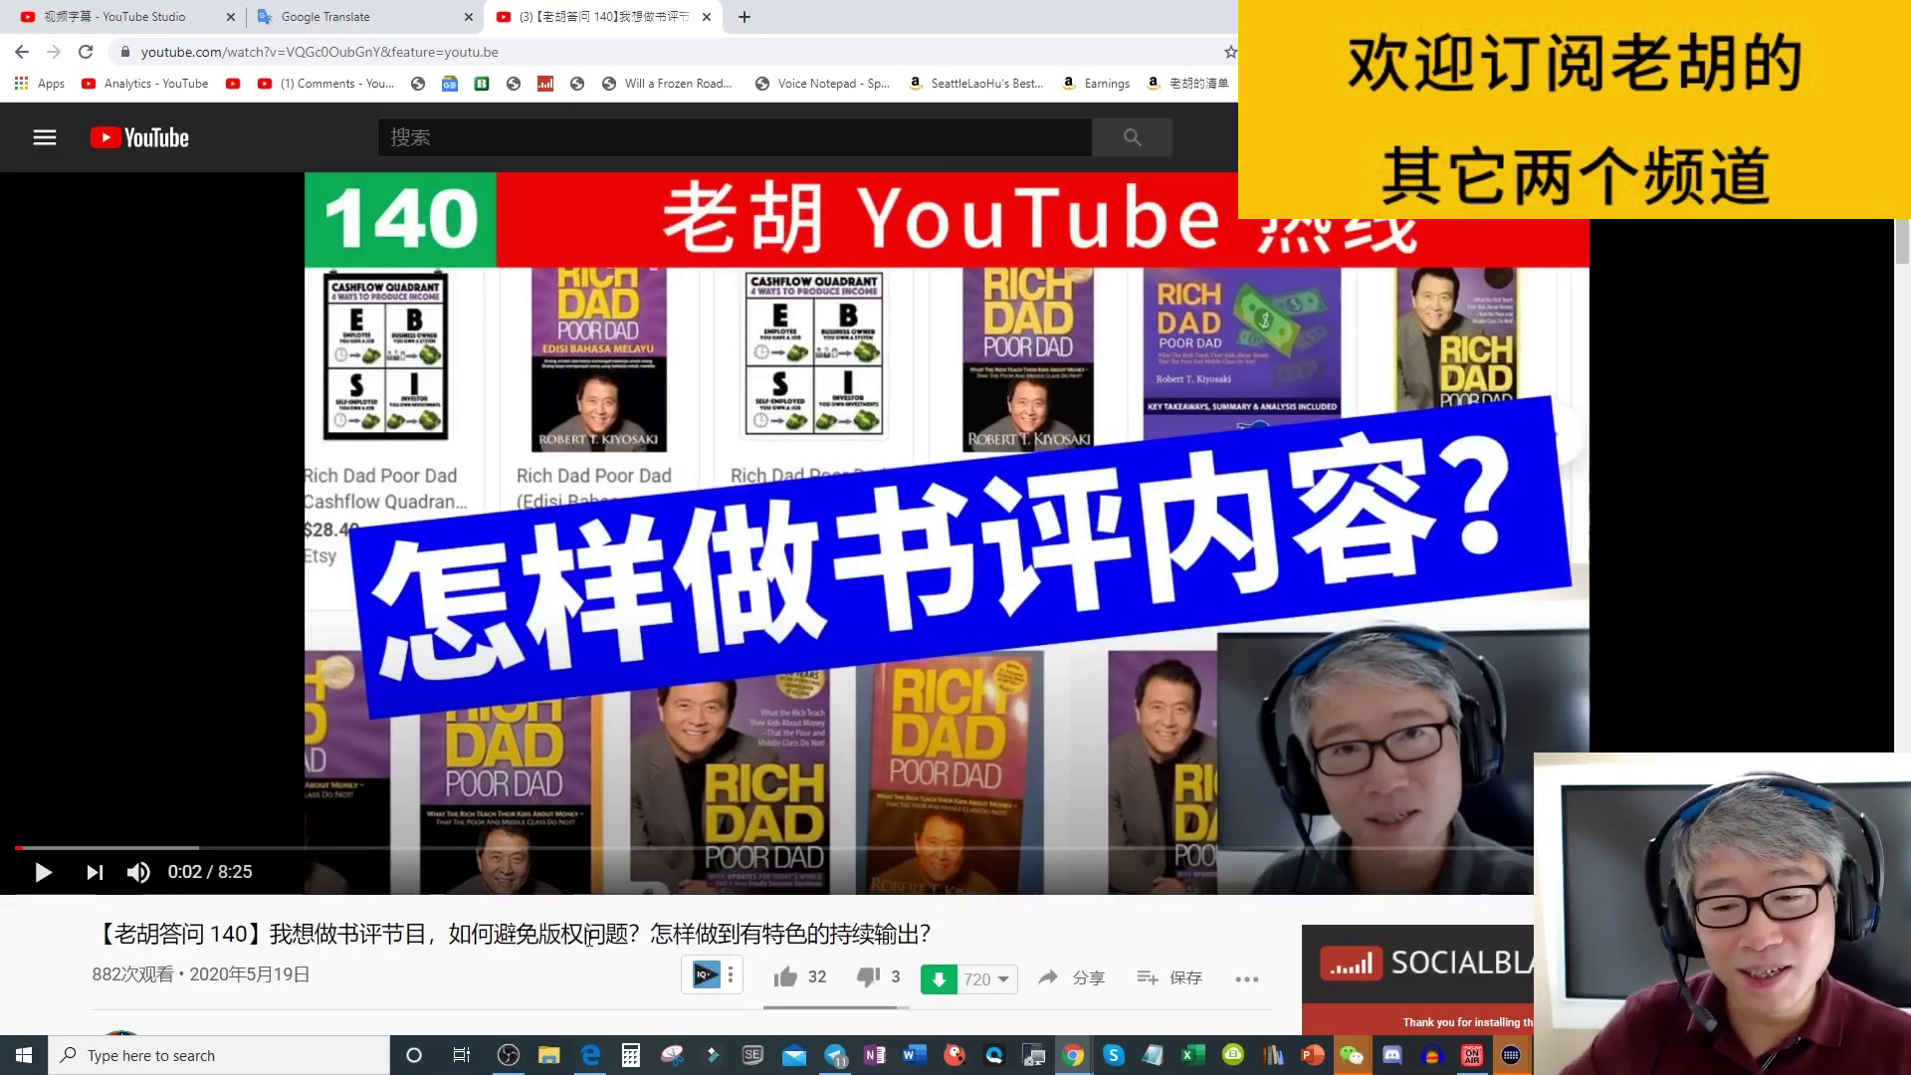
left_click_drag(1902, 243, 1900, 323)
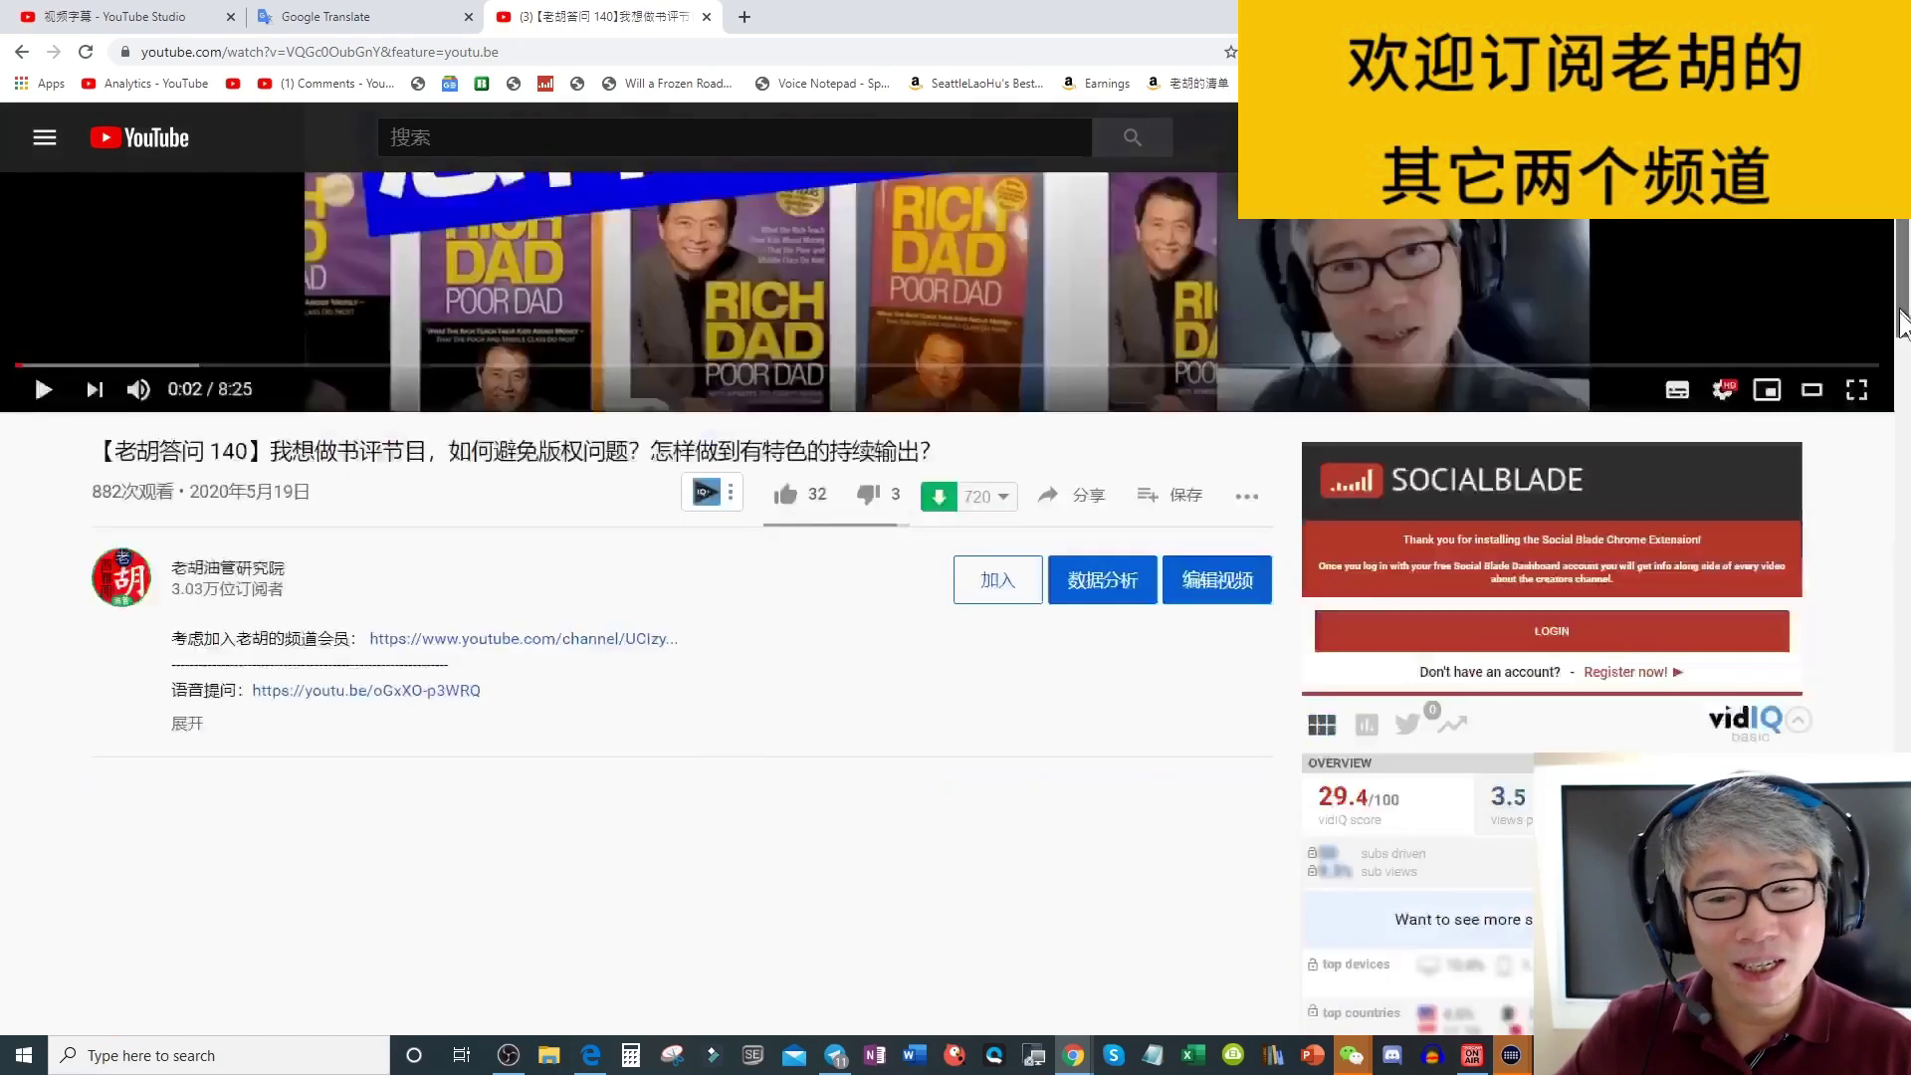
left_click(187, 486)
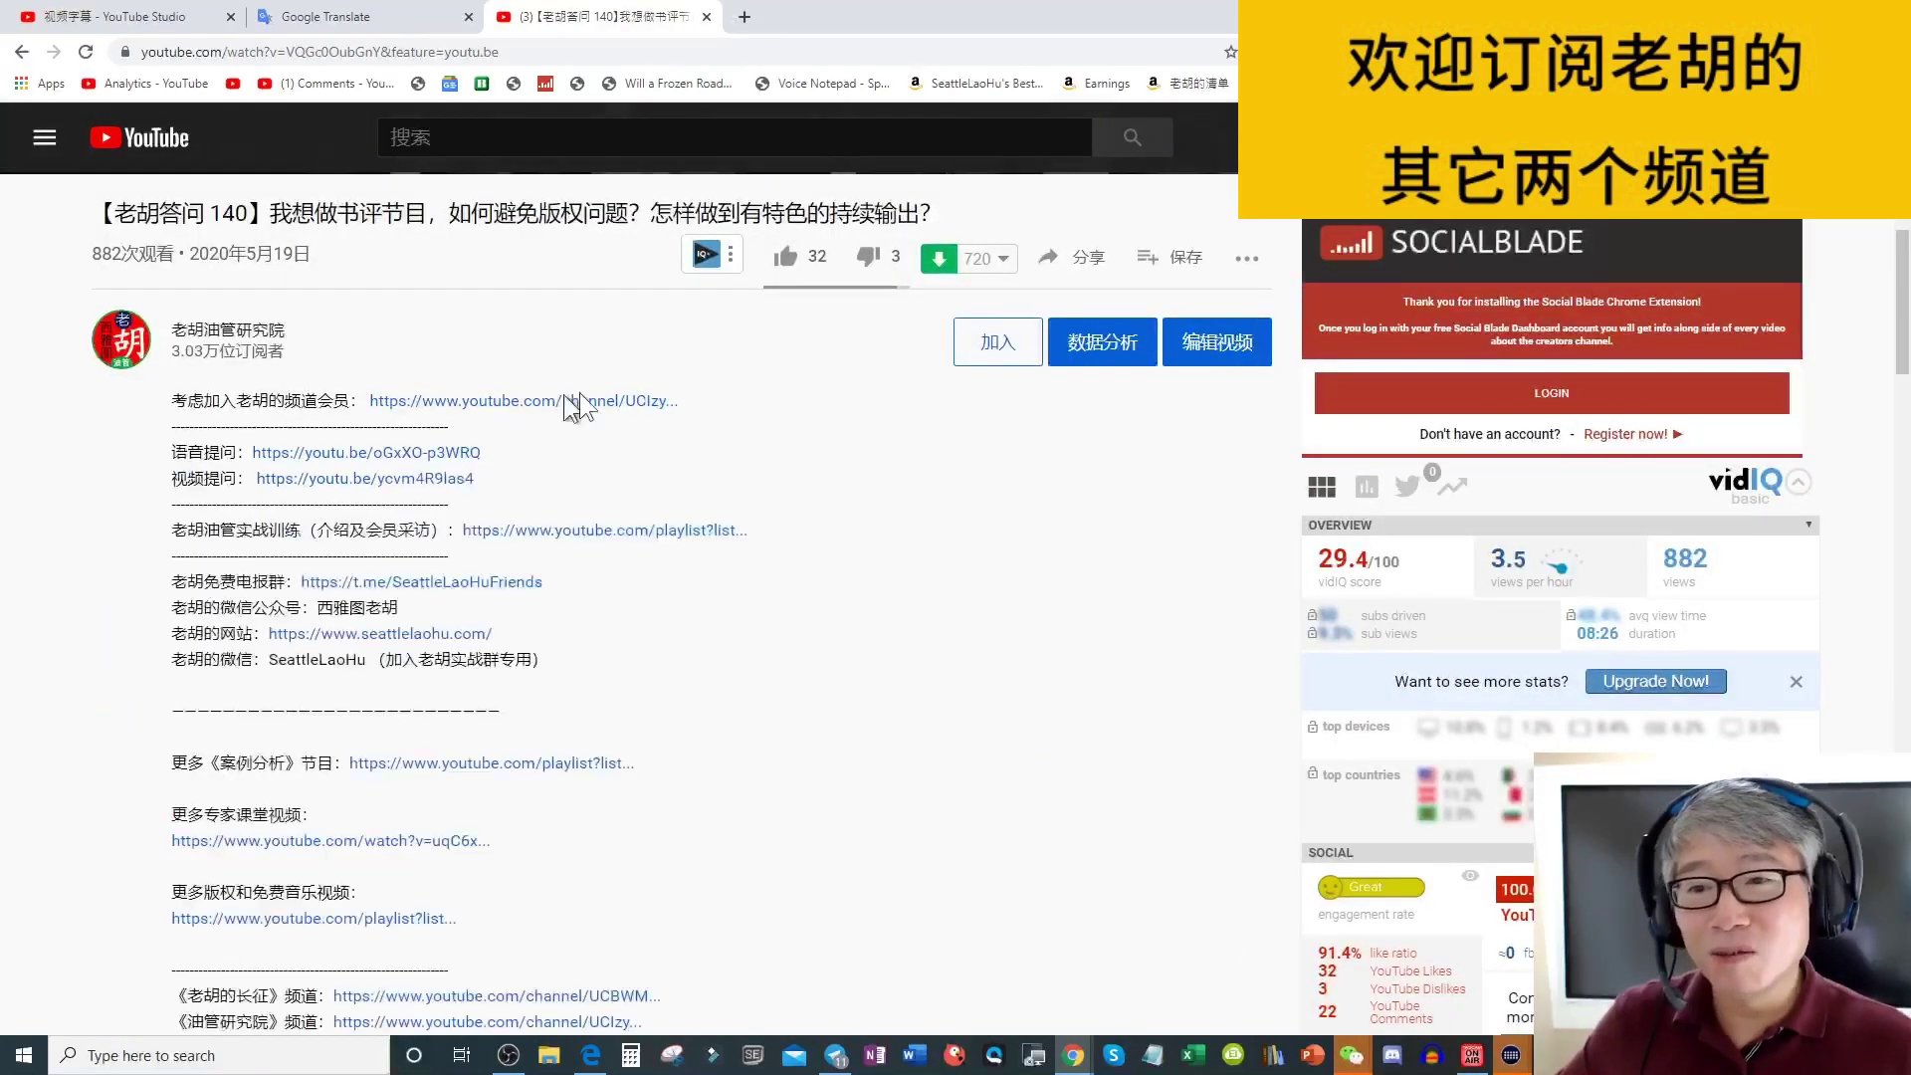
scroll(1840, 134, "up", 7)
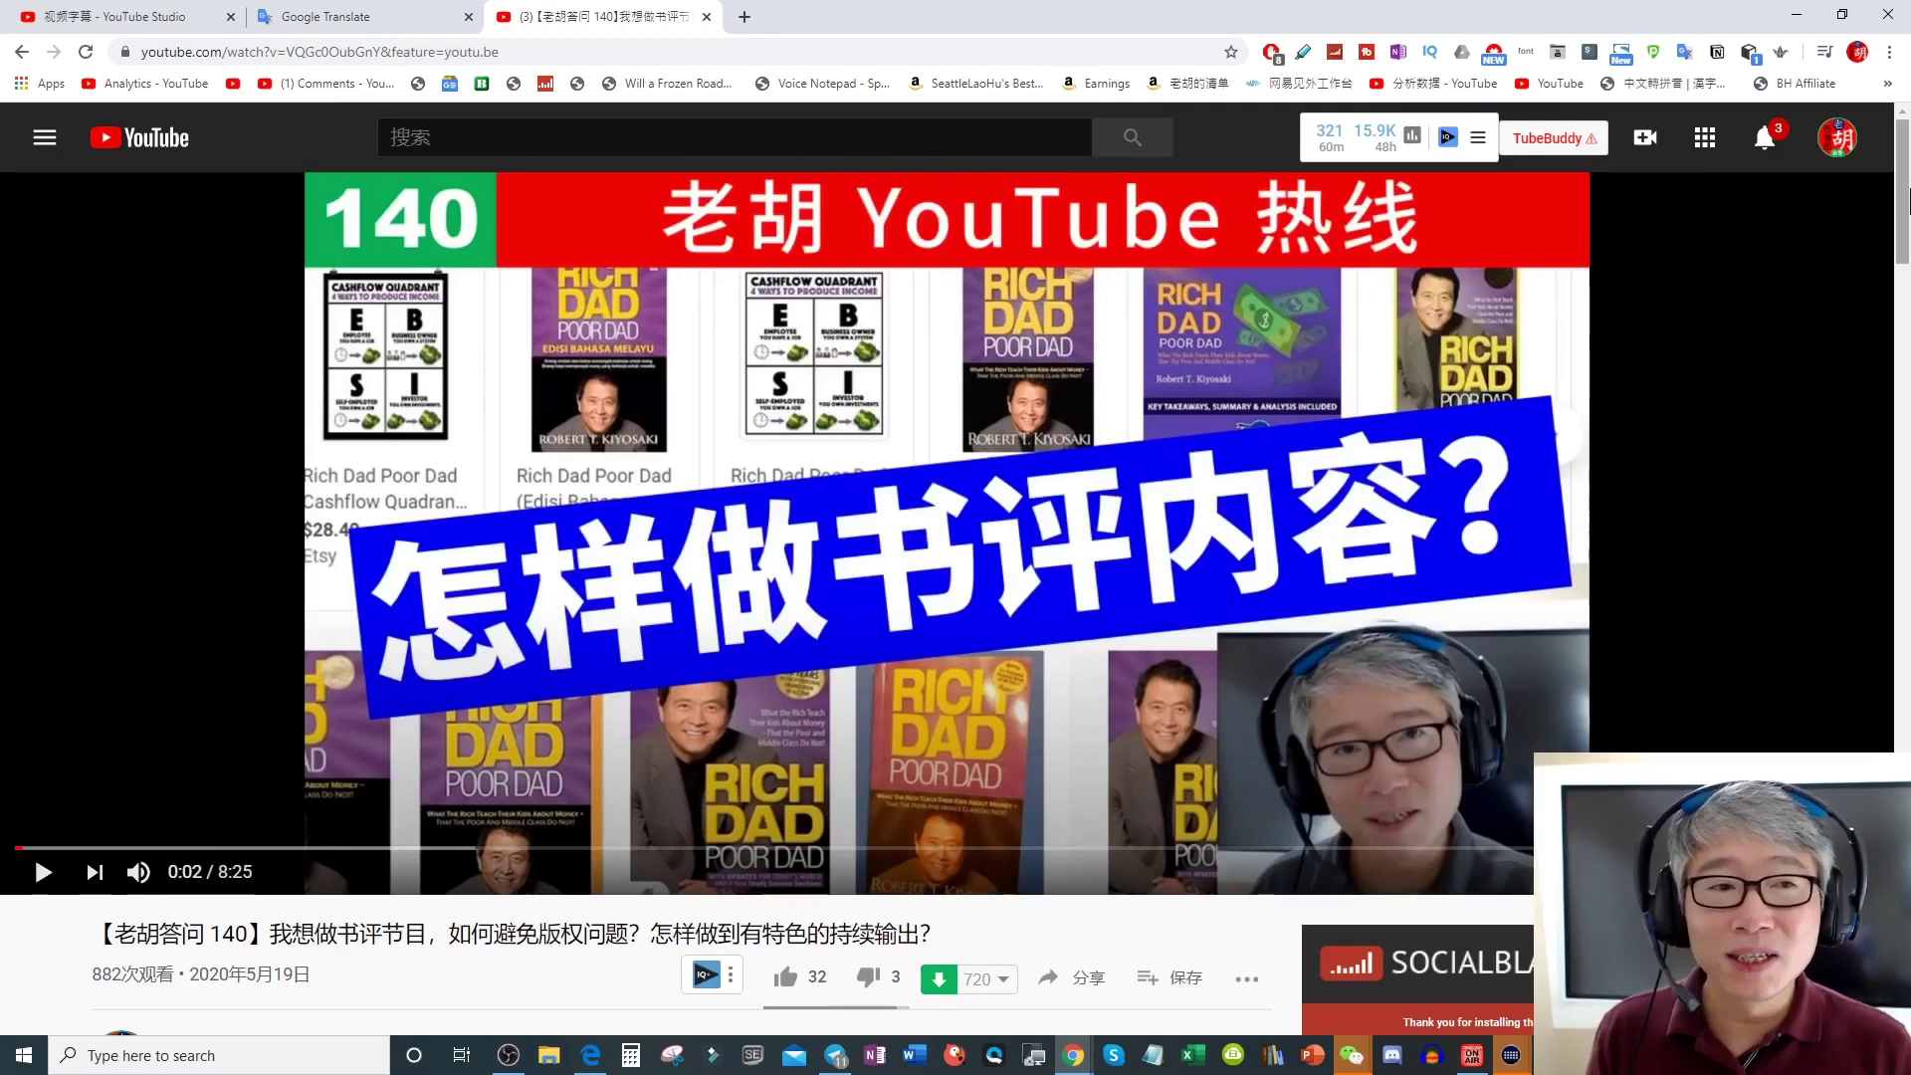
scroll(1904, 197, "down", 6)
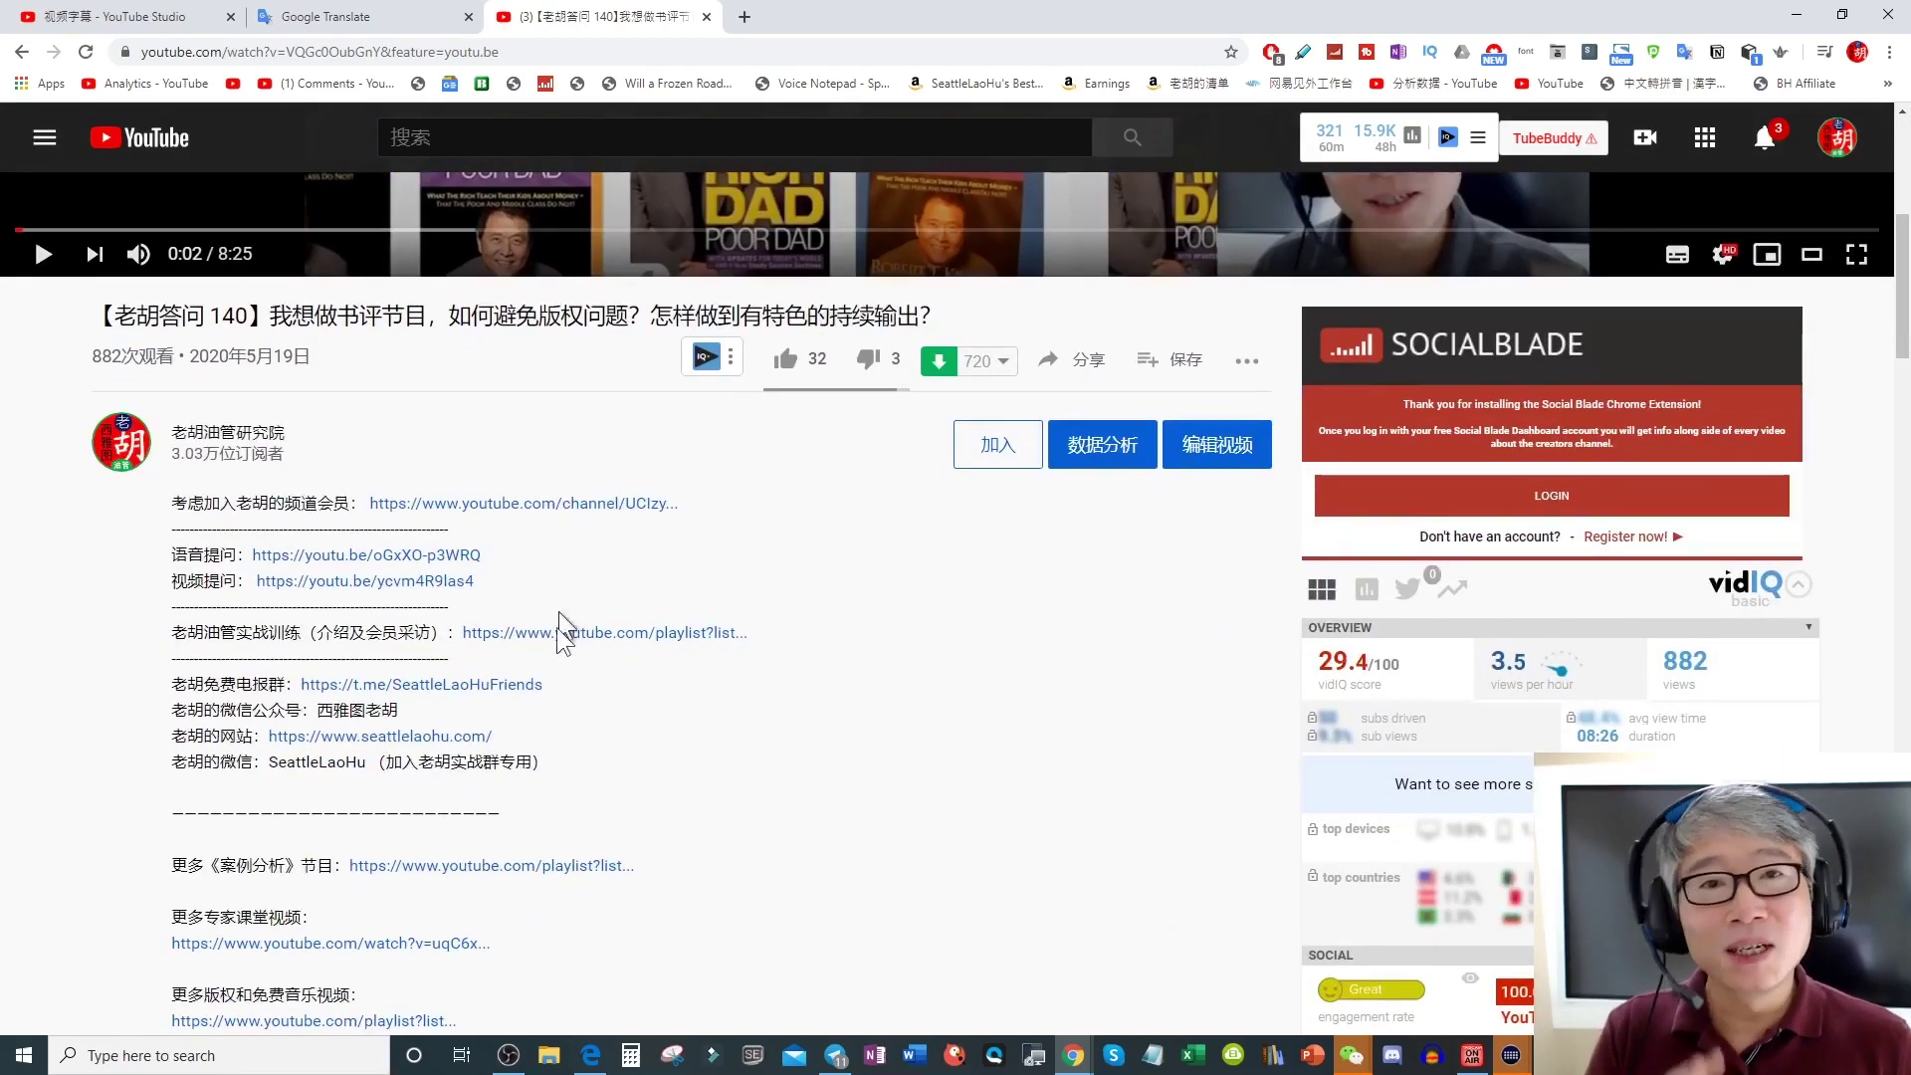
- Switch to the signed-out video page in Edge, reload it to check the title, and expand the description to review its language
left_click(592, 1059)
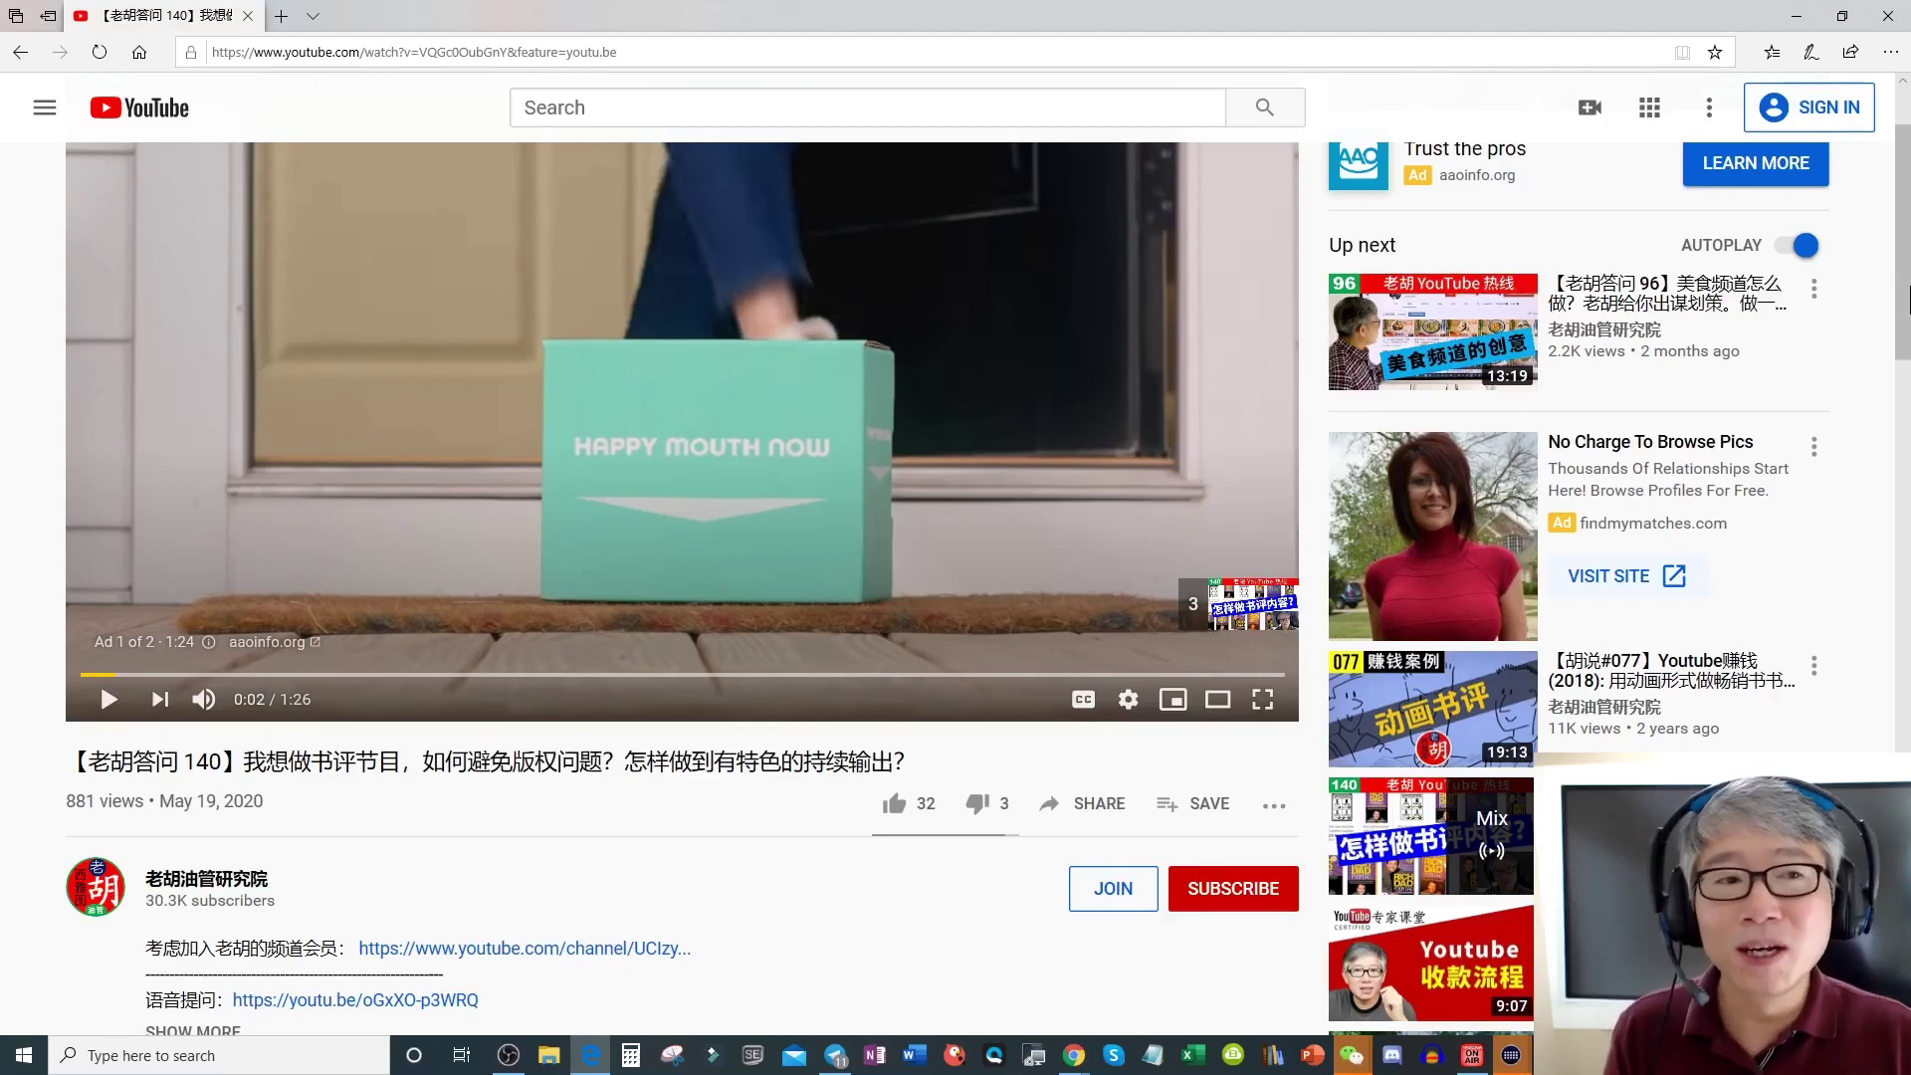
scroll(622, 678, "down", 4)
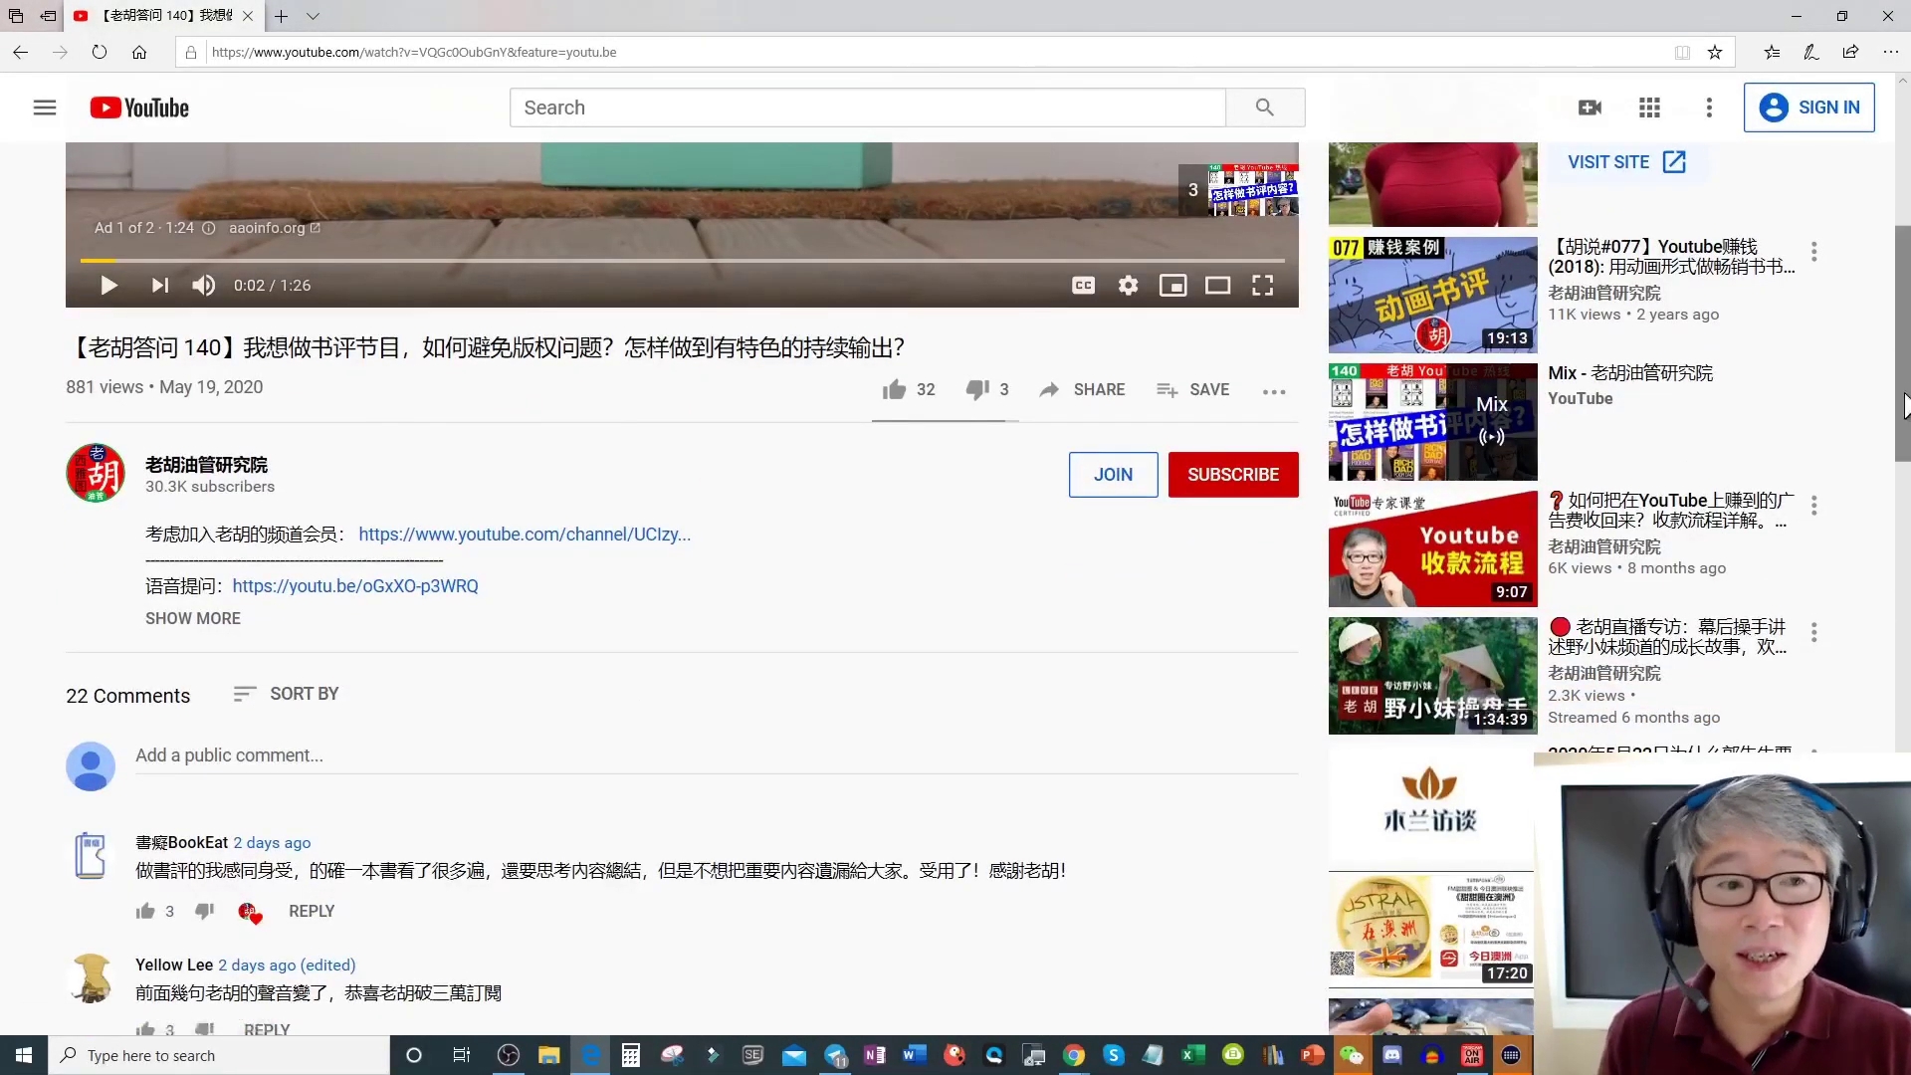
left_click_drag(1899, 403, 1896, 273)
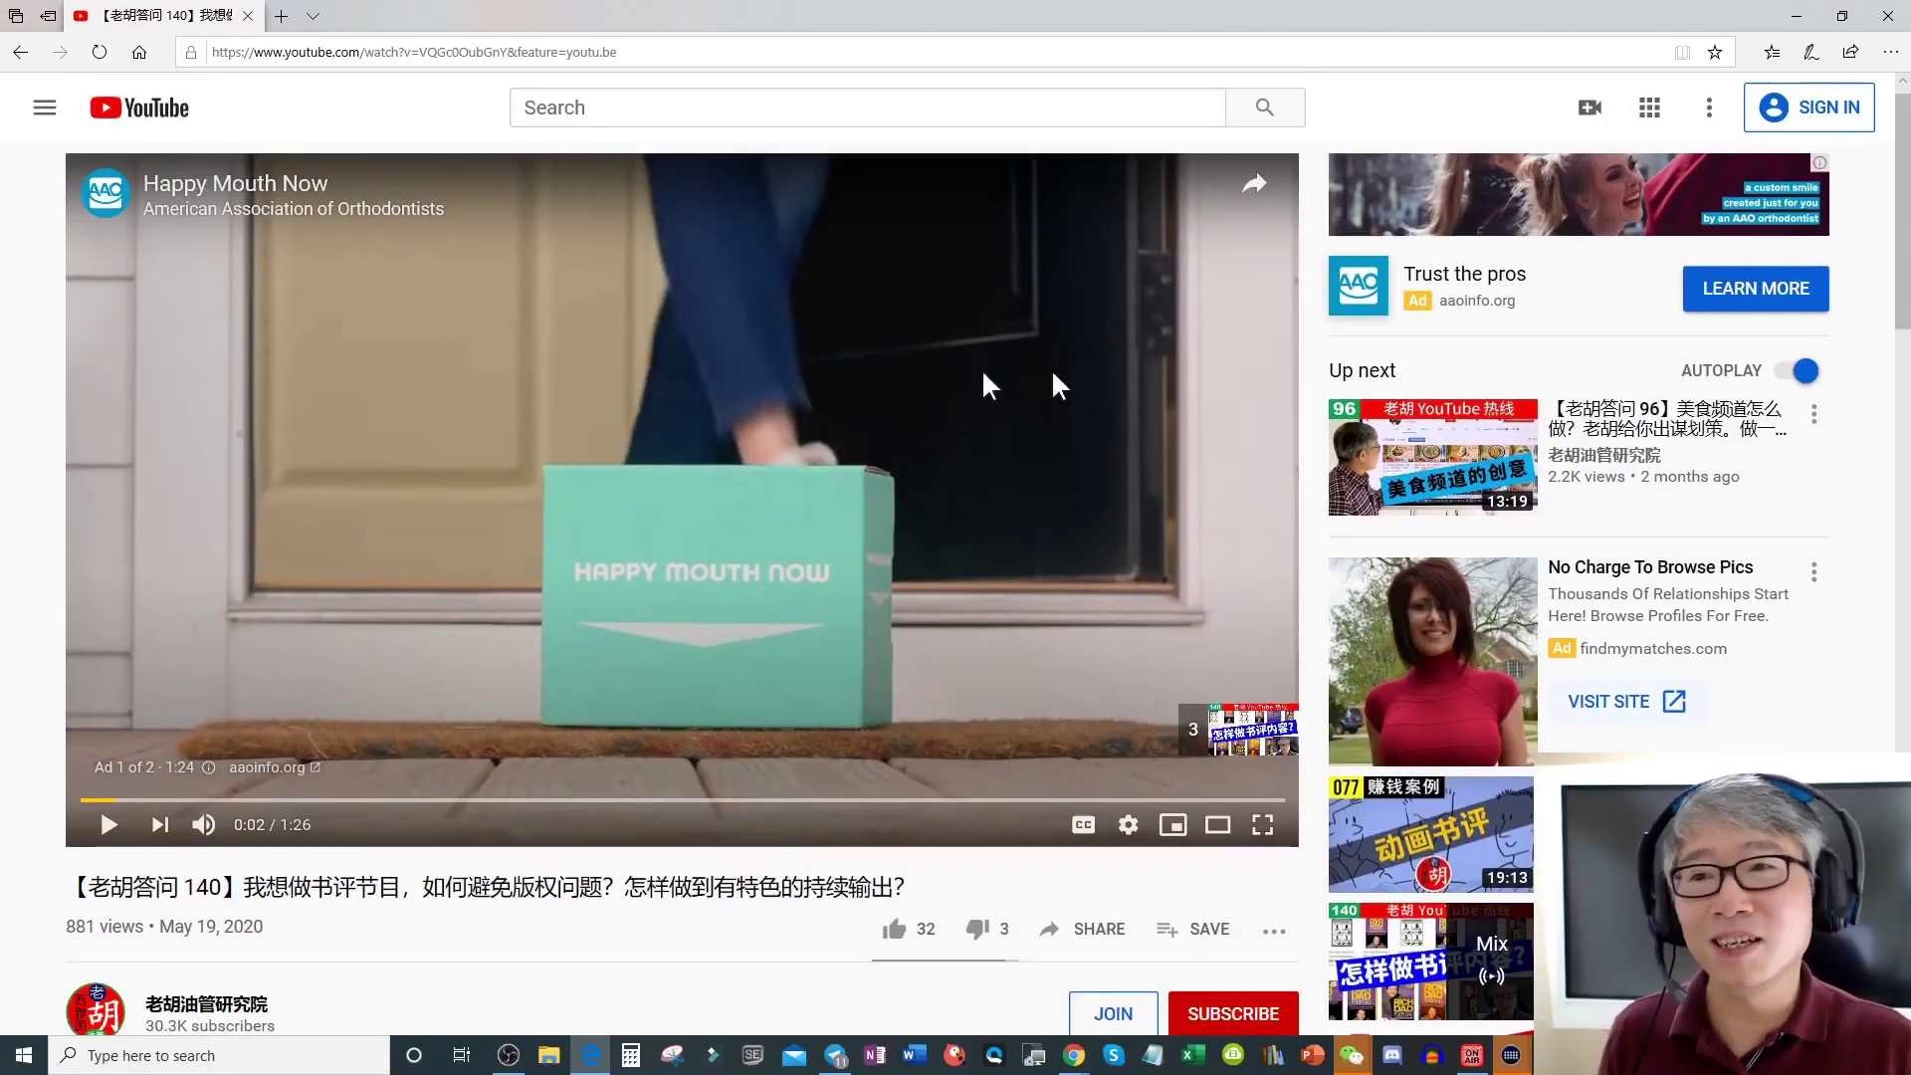
left_click(97, 50)
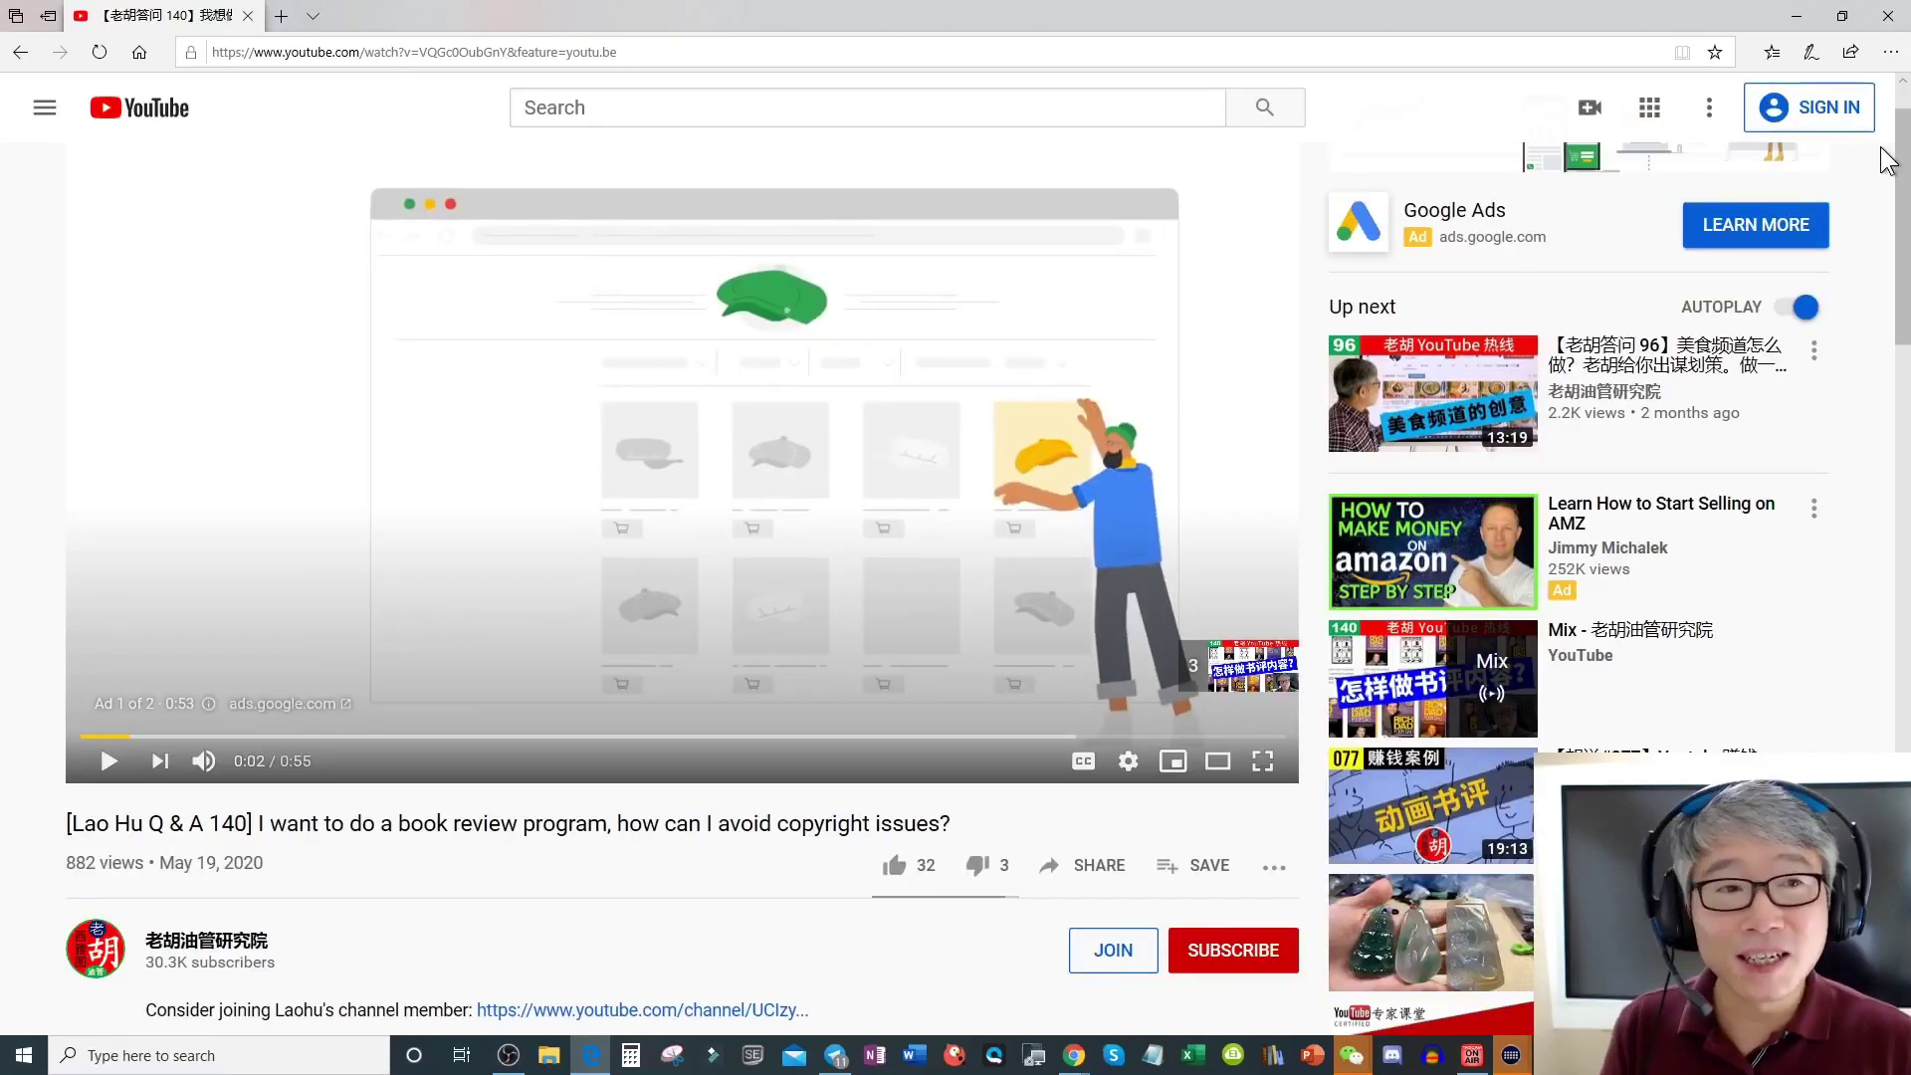
scroll(1884, 335, "down", 7)
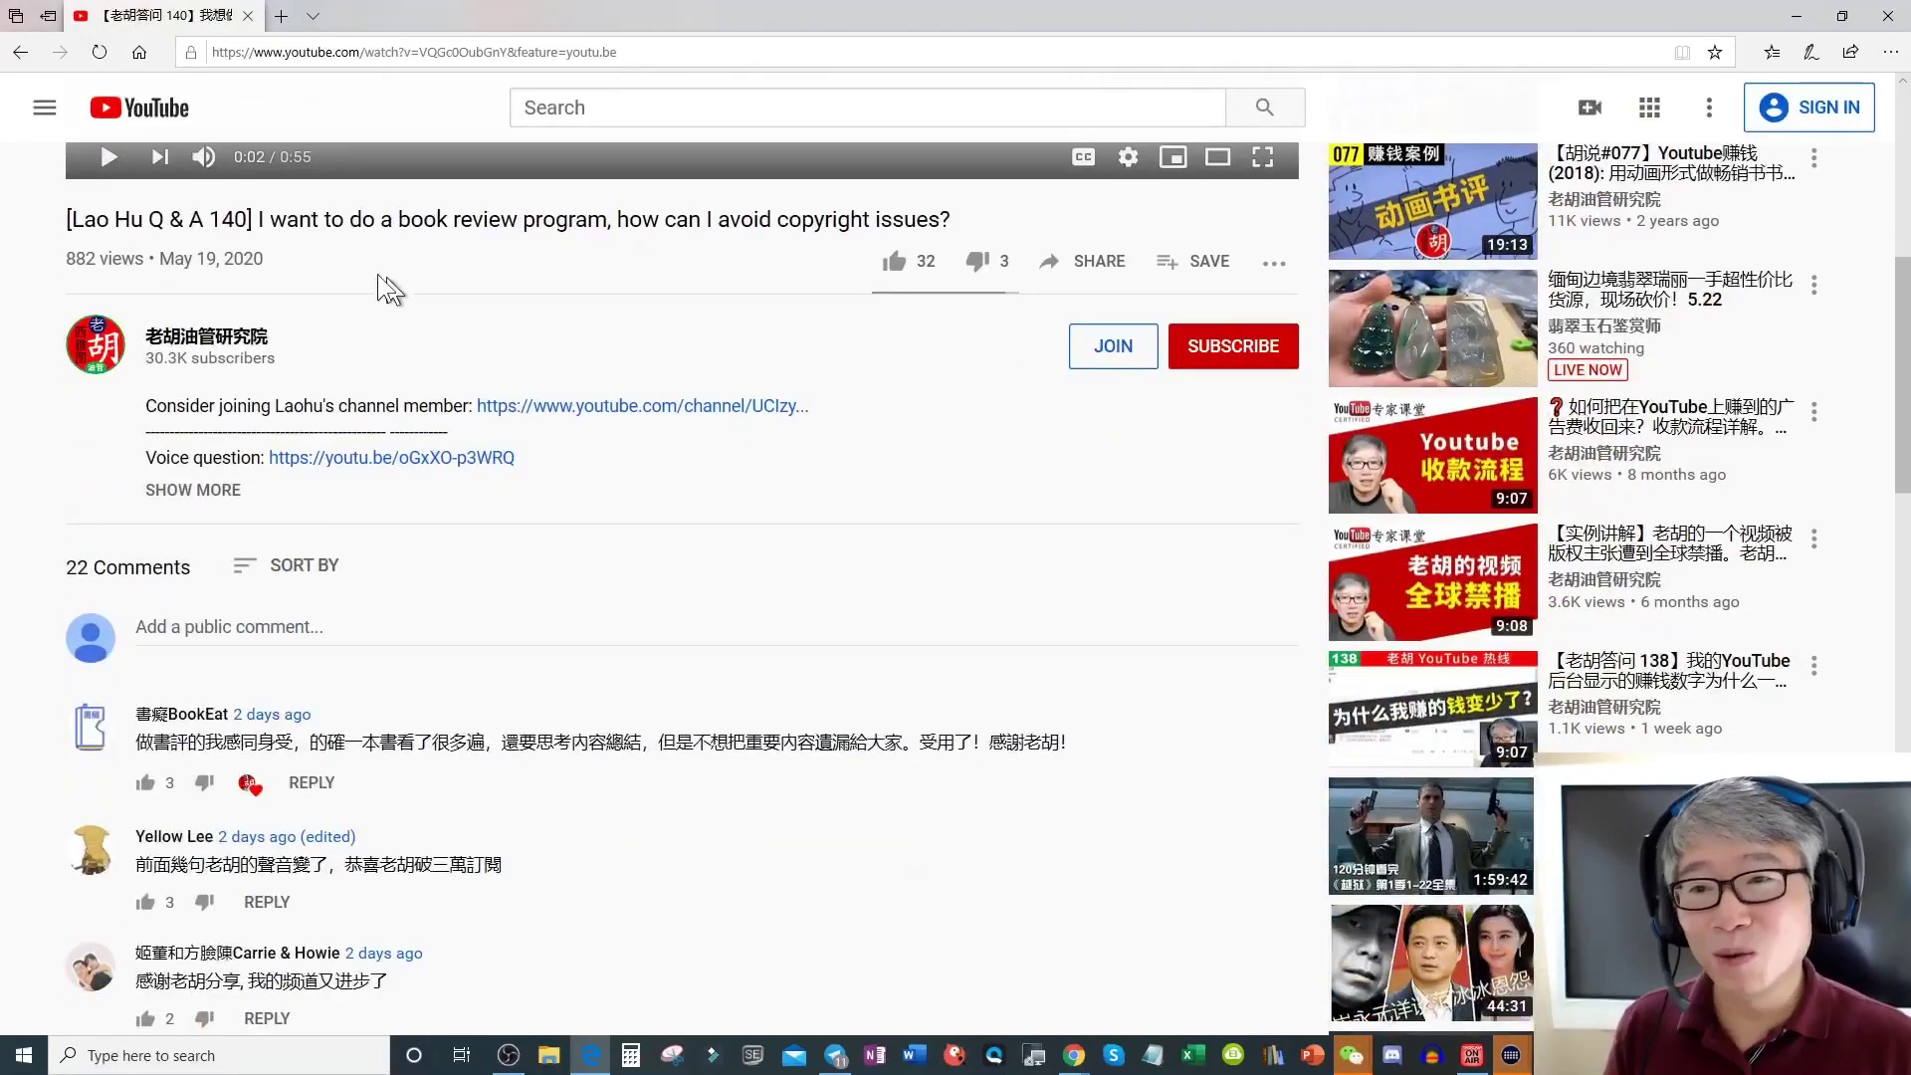
left_click(182, 490)
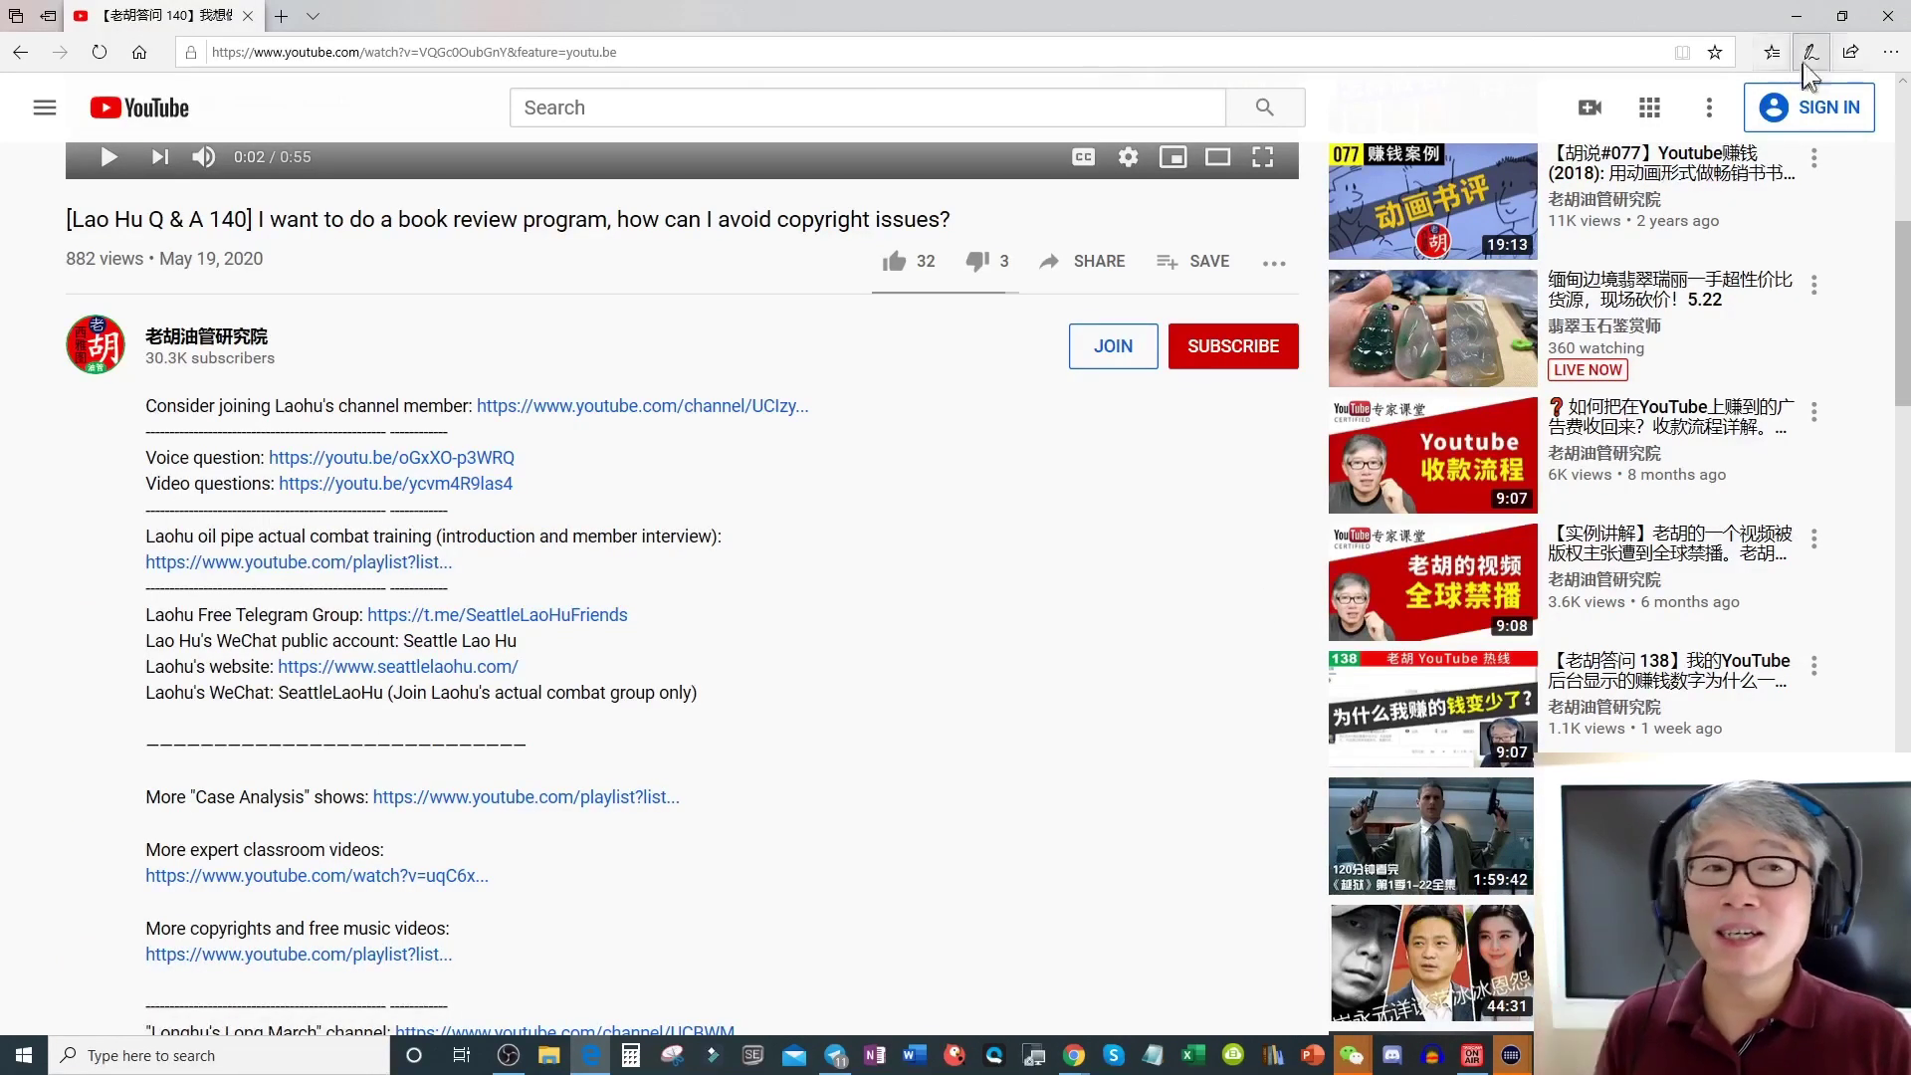
left_click(1804, 14)
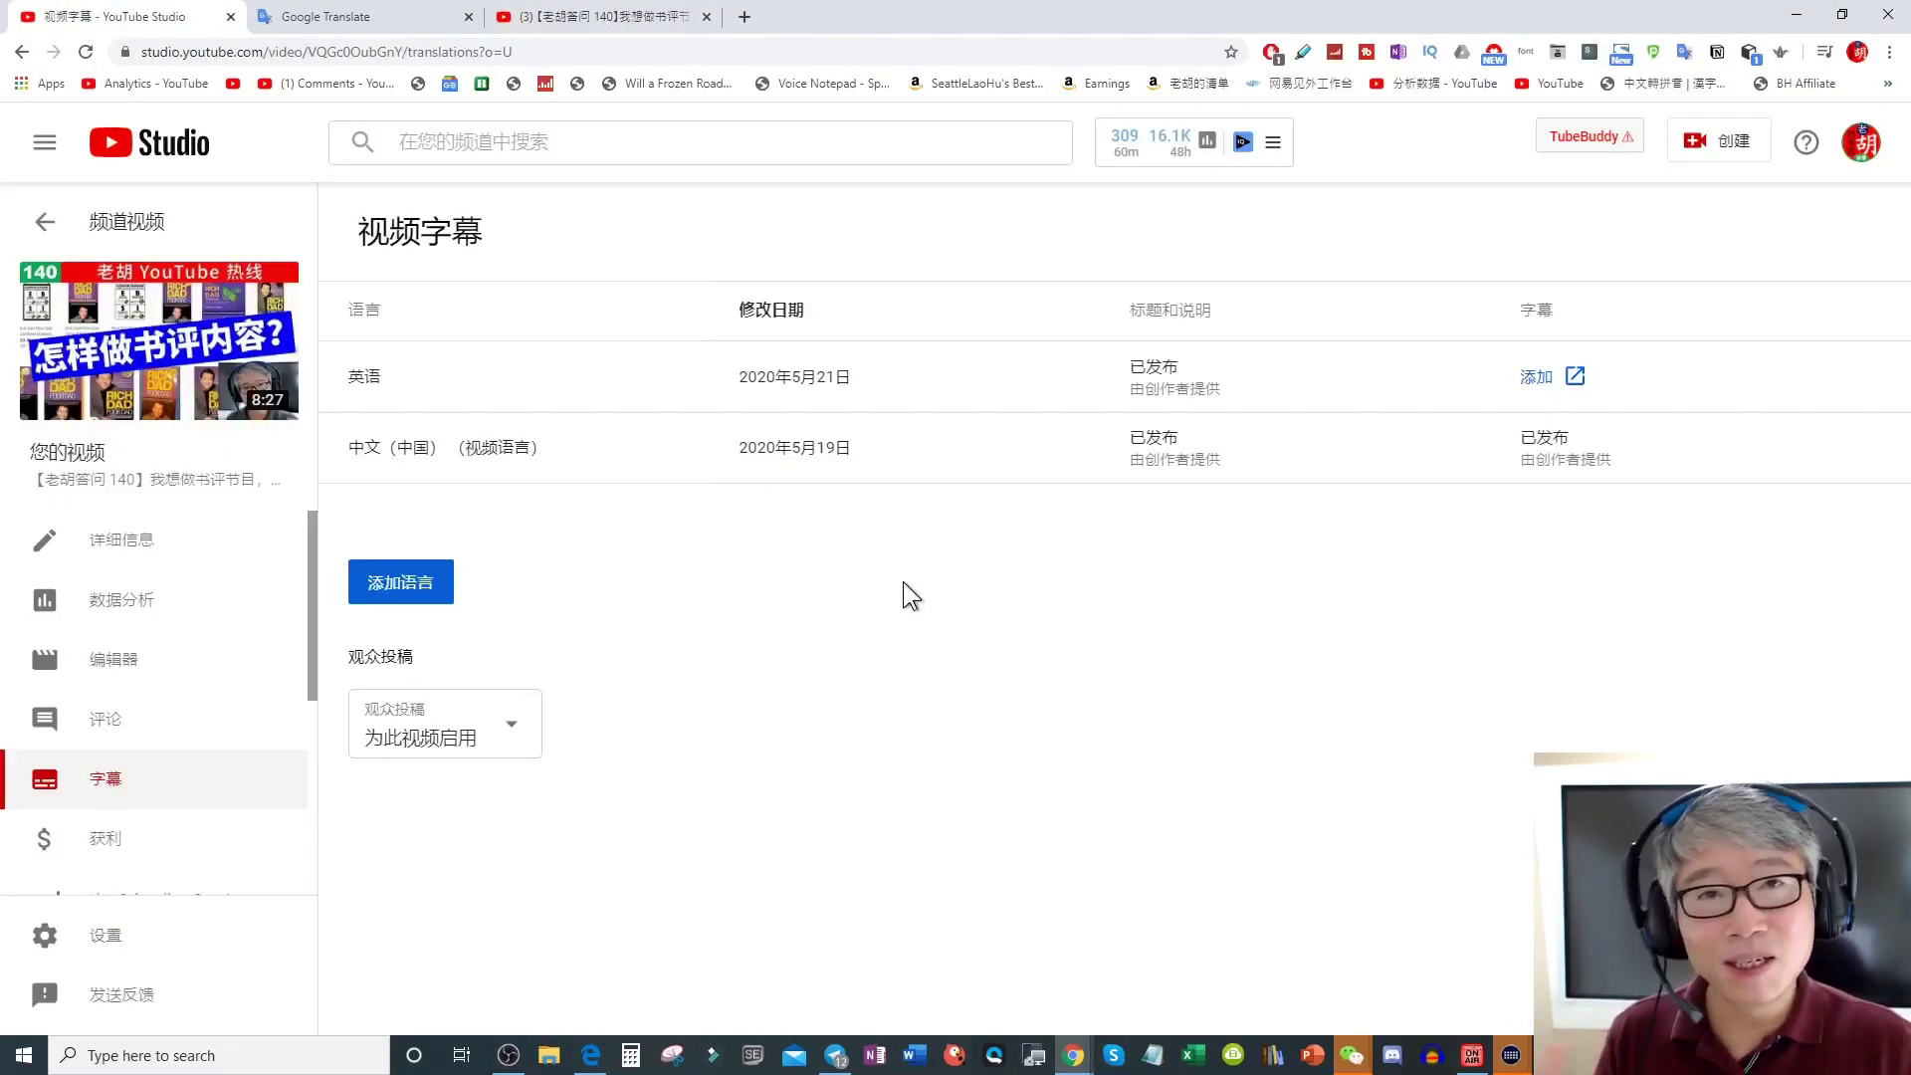
- Look over the list of languages that can be added for the video in YouTube Studio
left_click(418, 585)
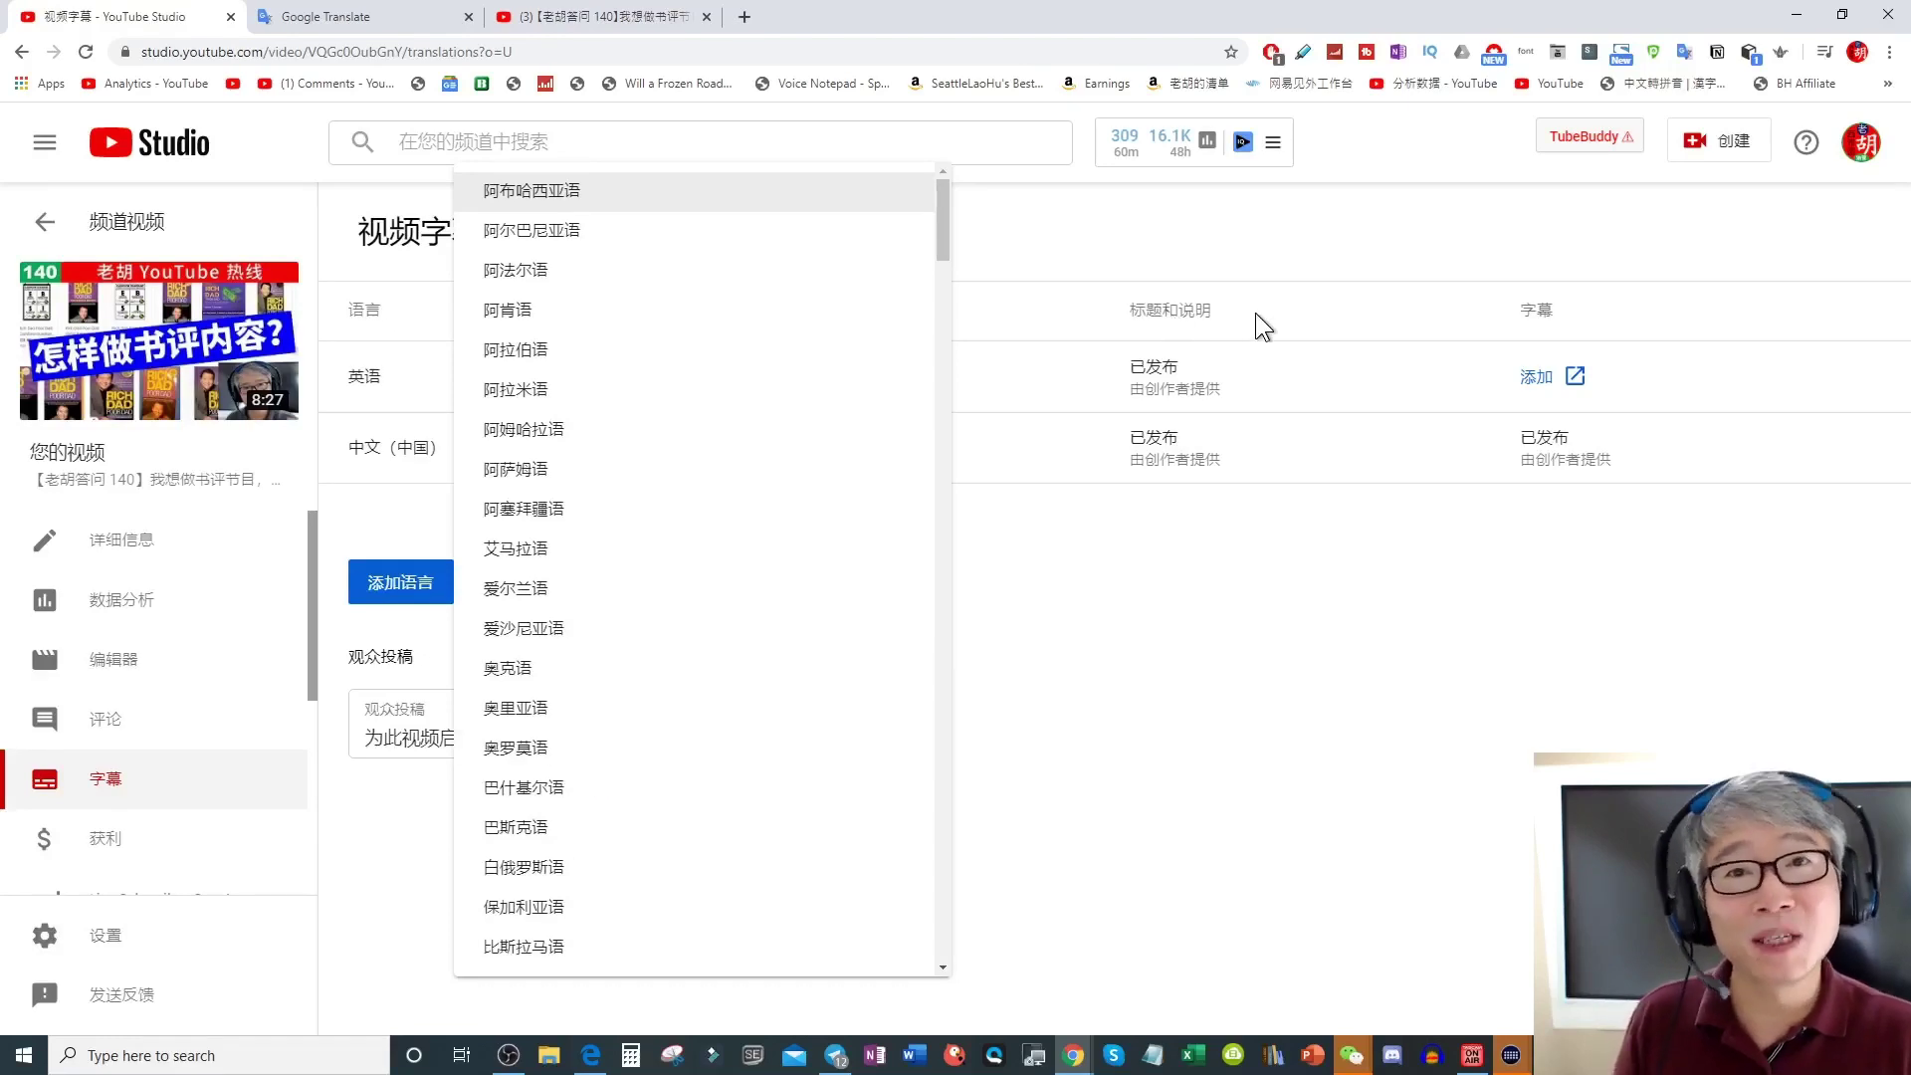
left_click(1268, 638)
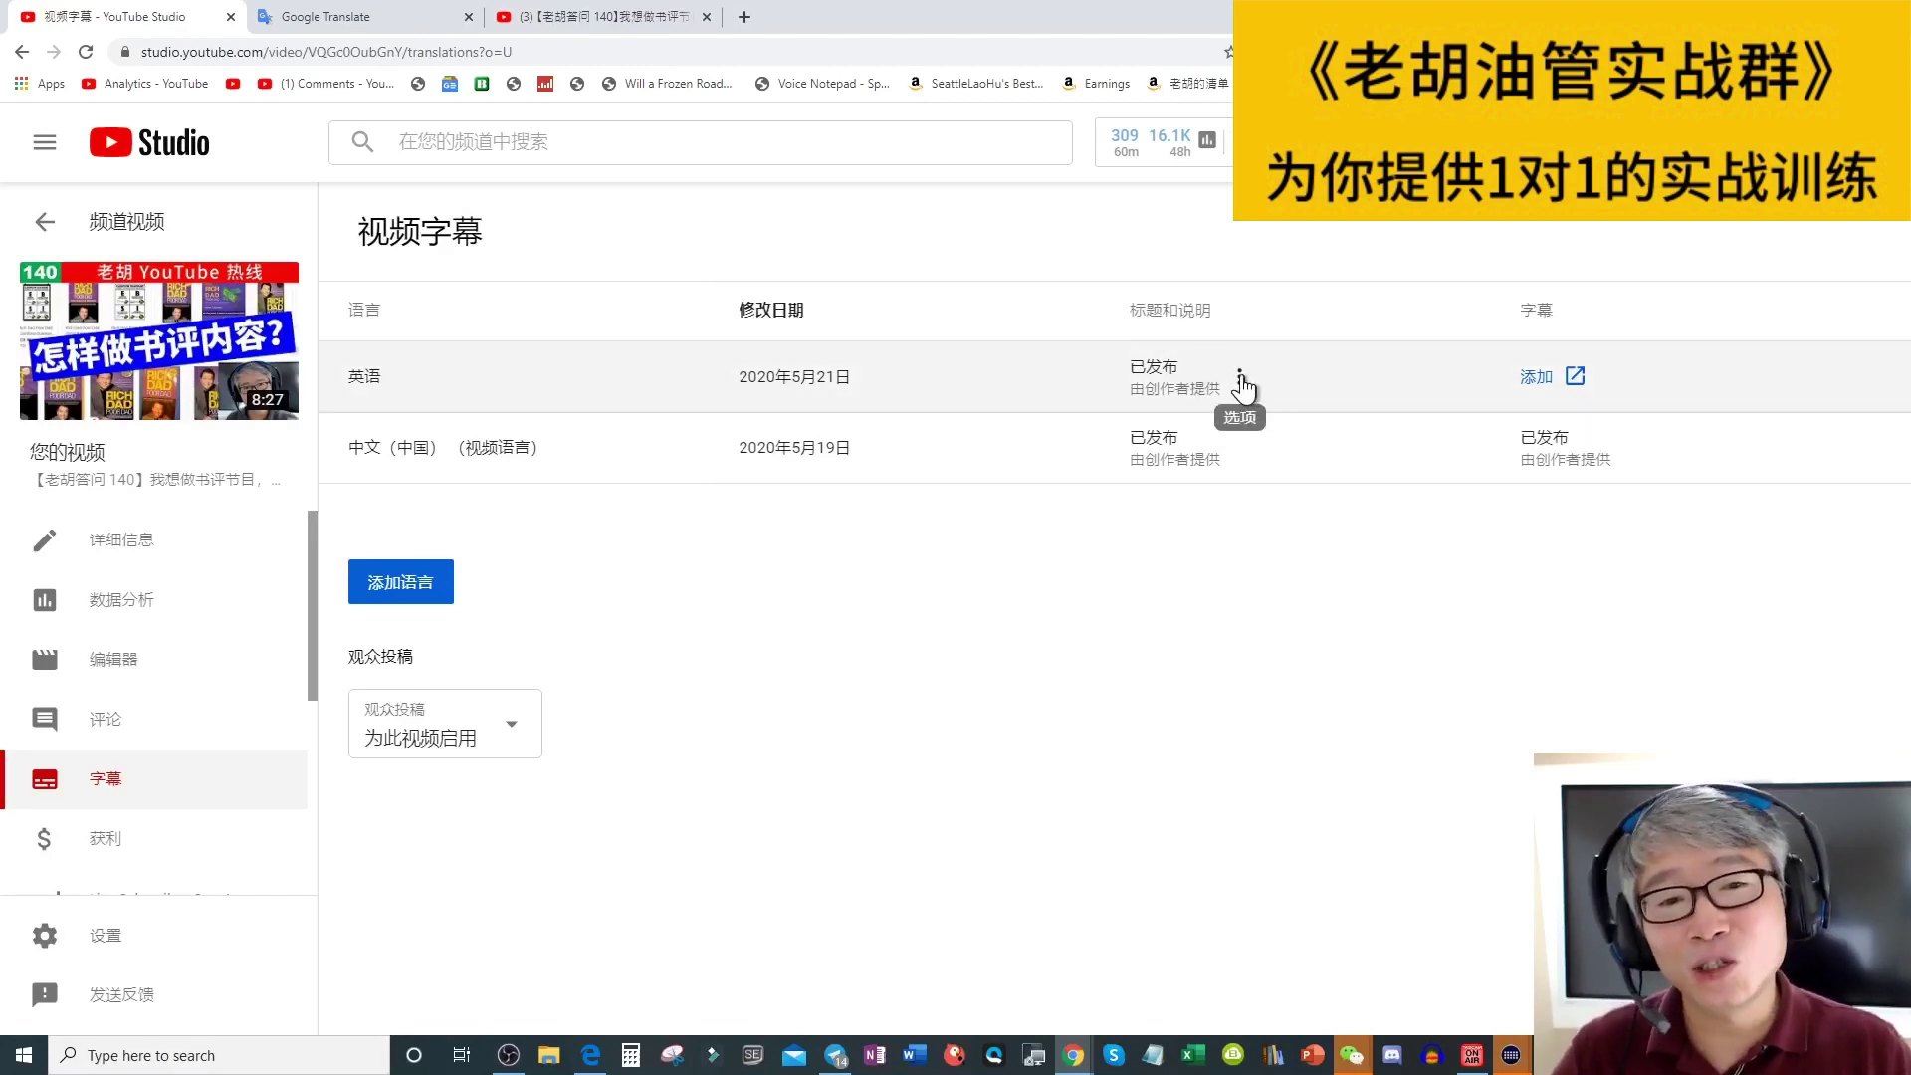
- Delete the published English title and description from the video's translations and confirm the deletion
left_click(1241, 380)
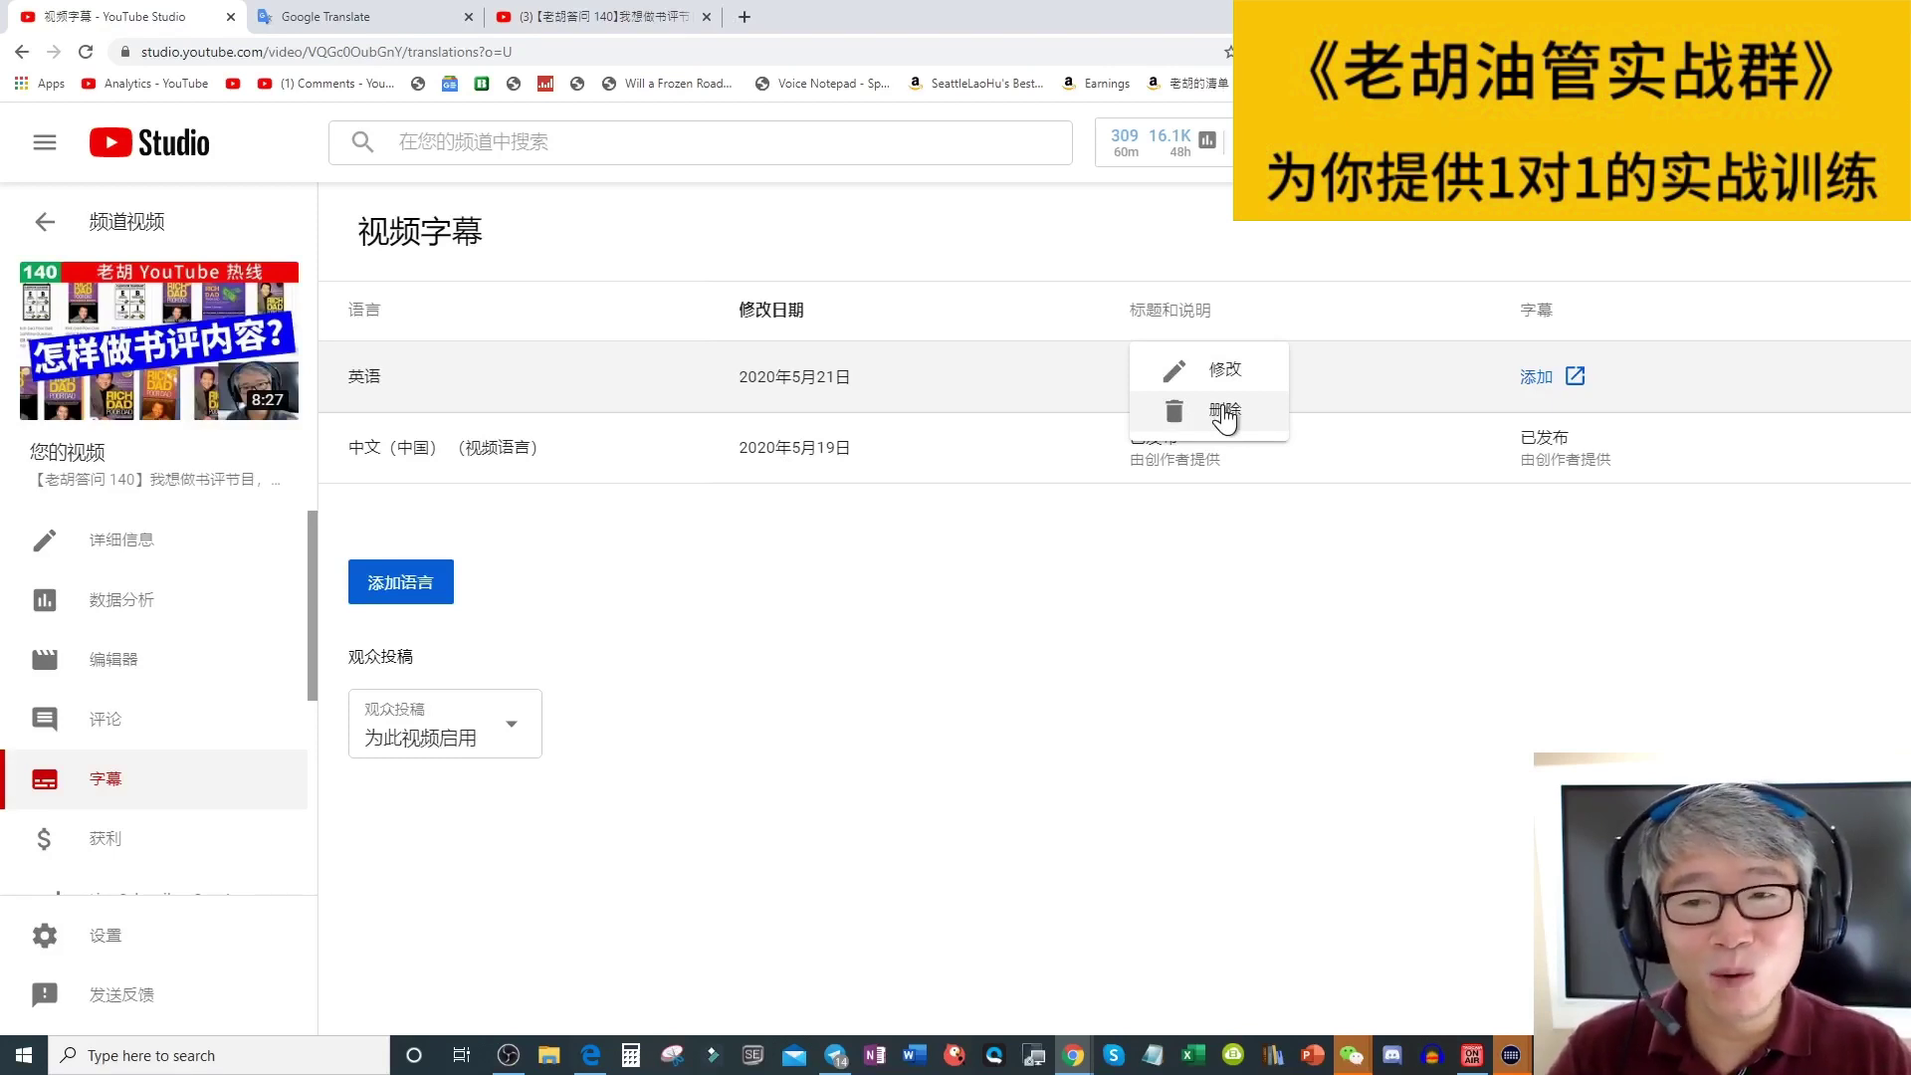
left_click(1221, 408)
left_click(1225, 640)
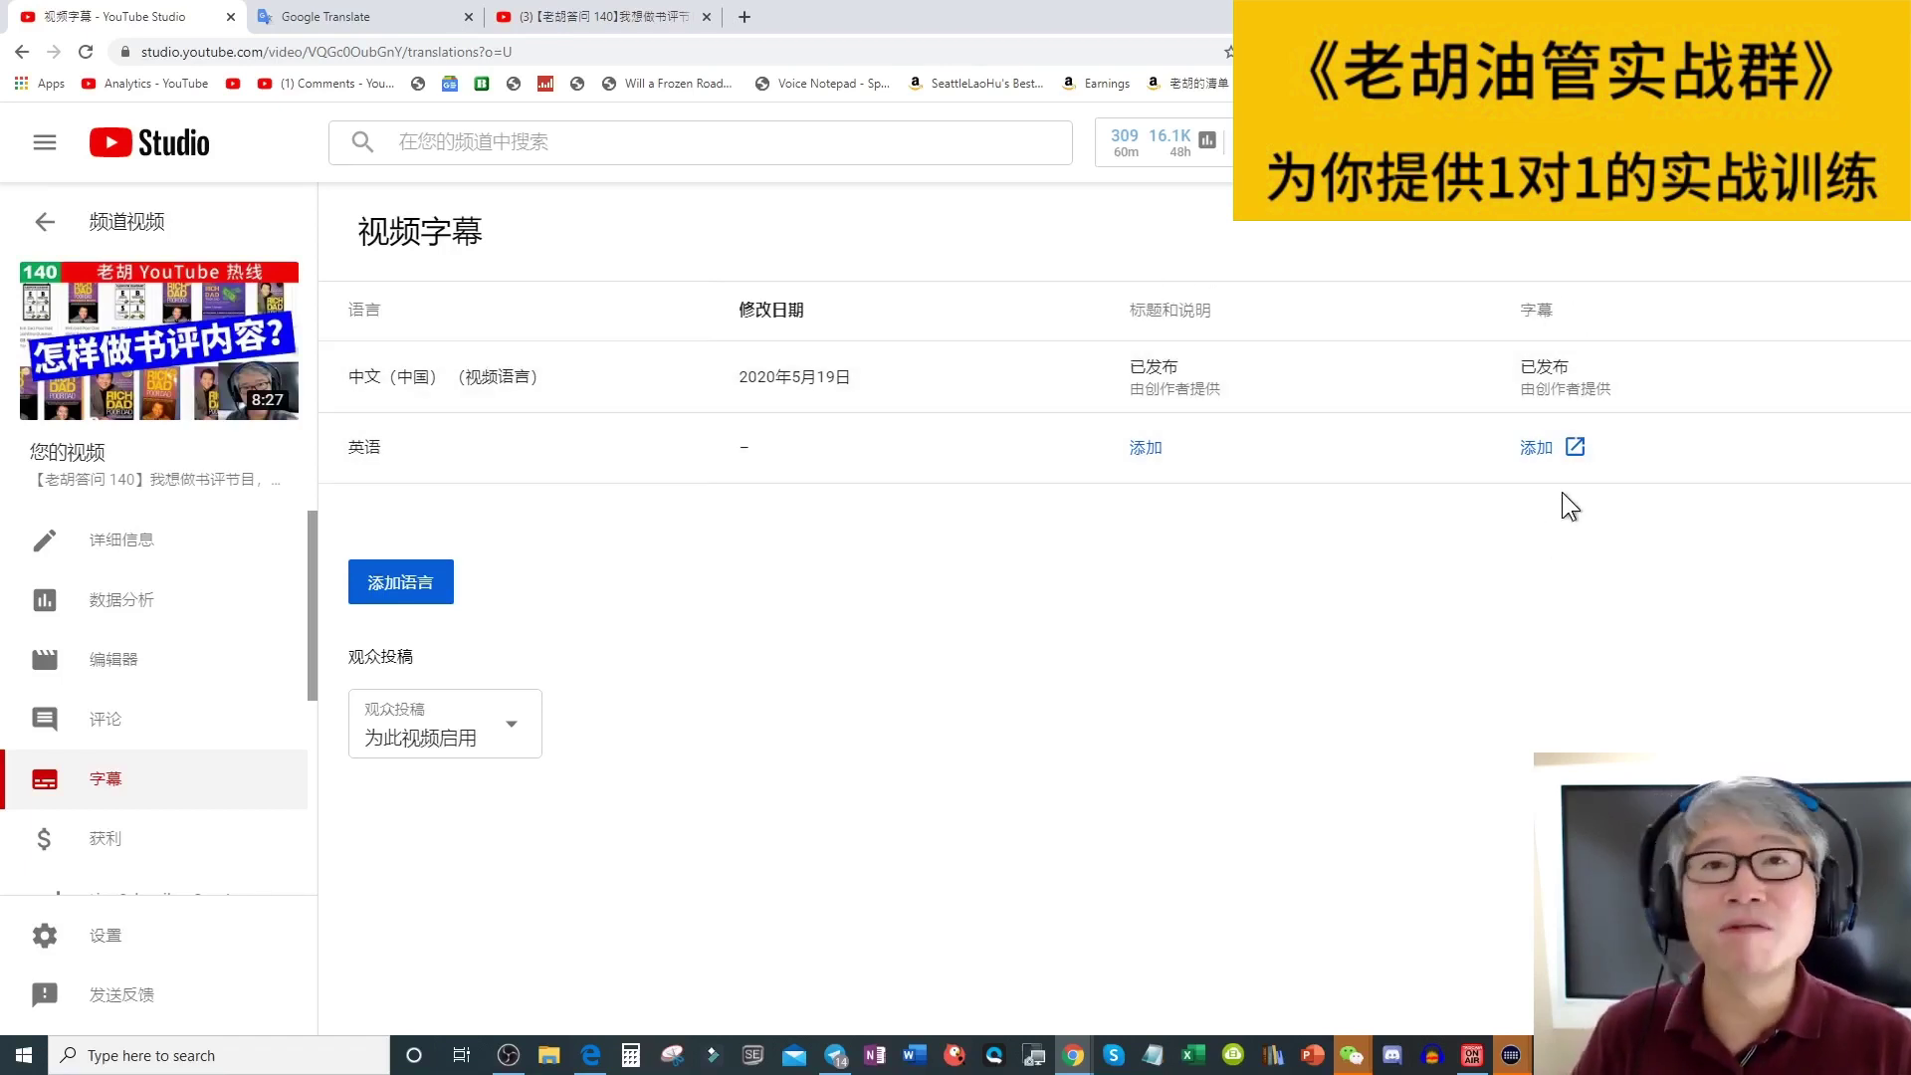
- Reload the signed-out video page in Edge, check the language of its title and description, and return to YouTube Studio
left_click(591, 1055)
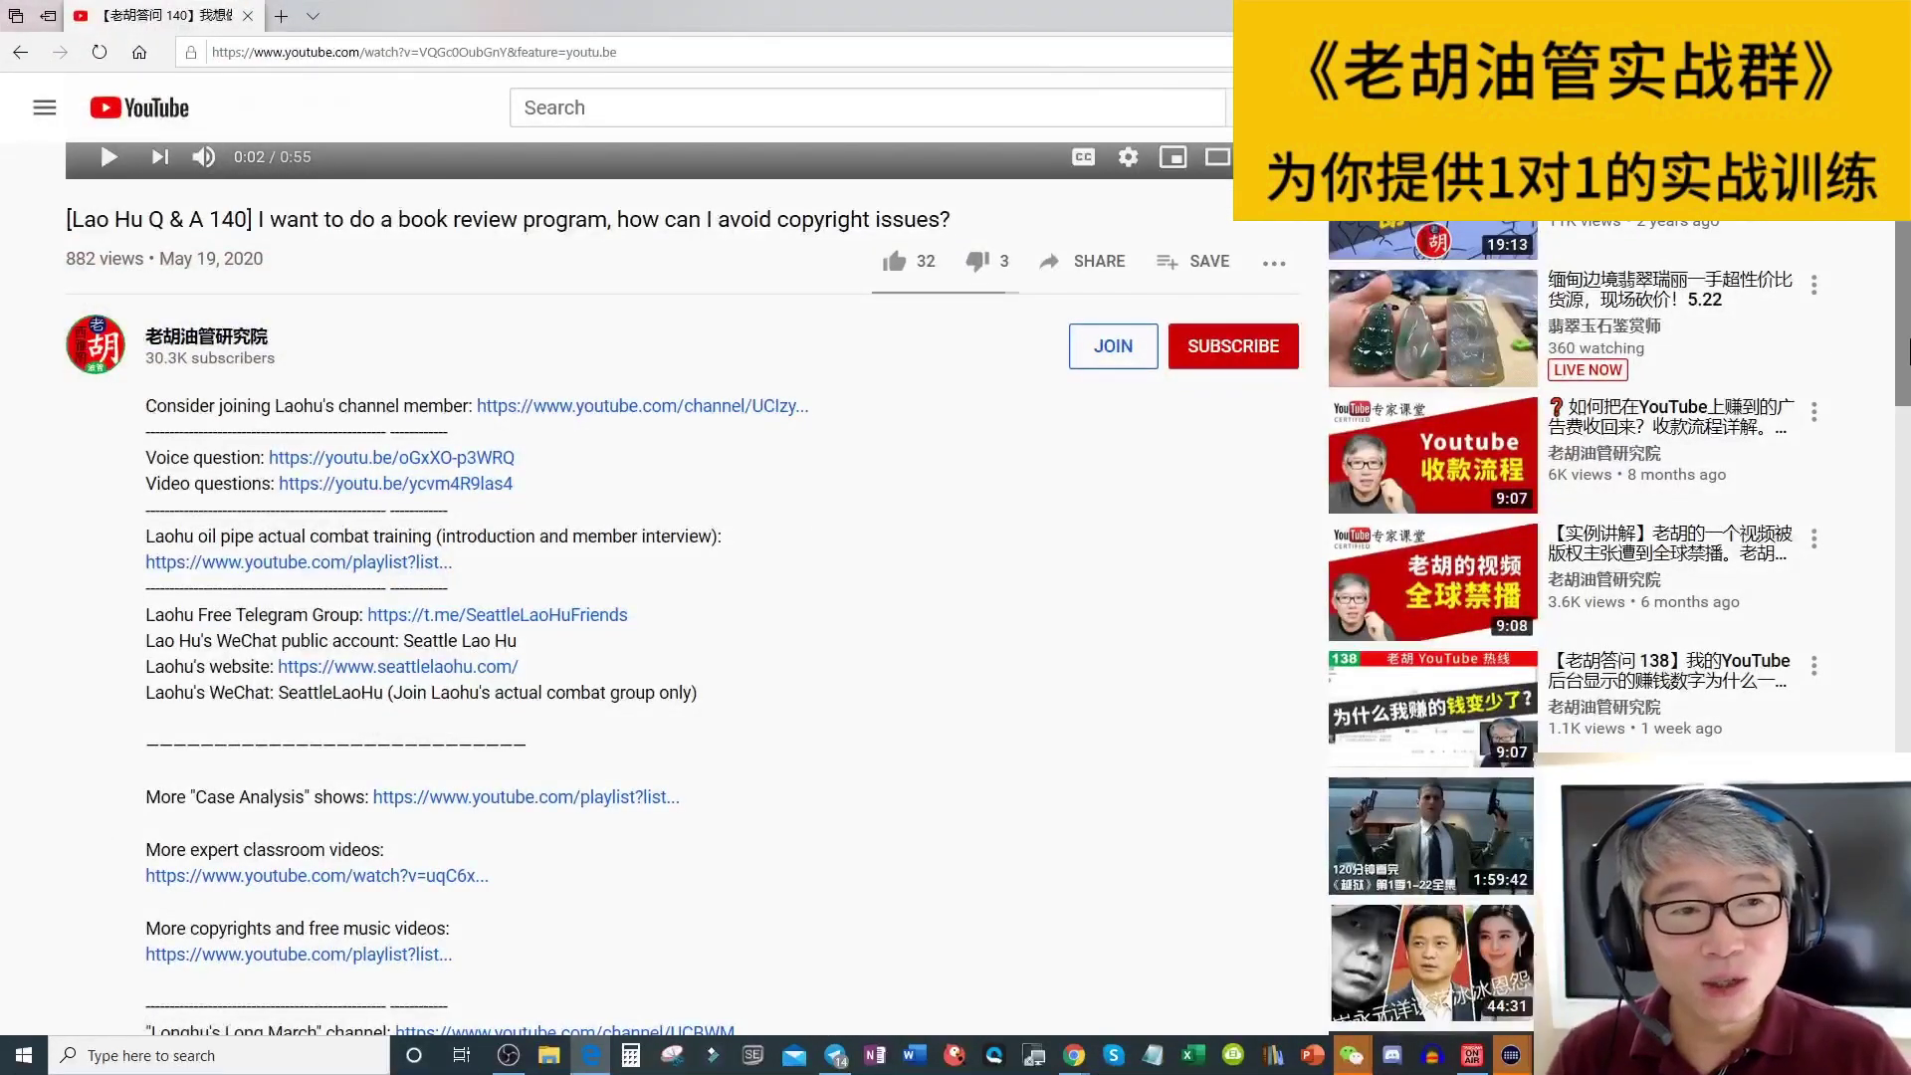
left_click_drag(1902, 348, 1902, 214)
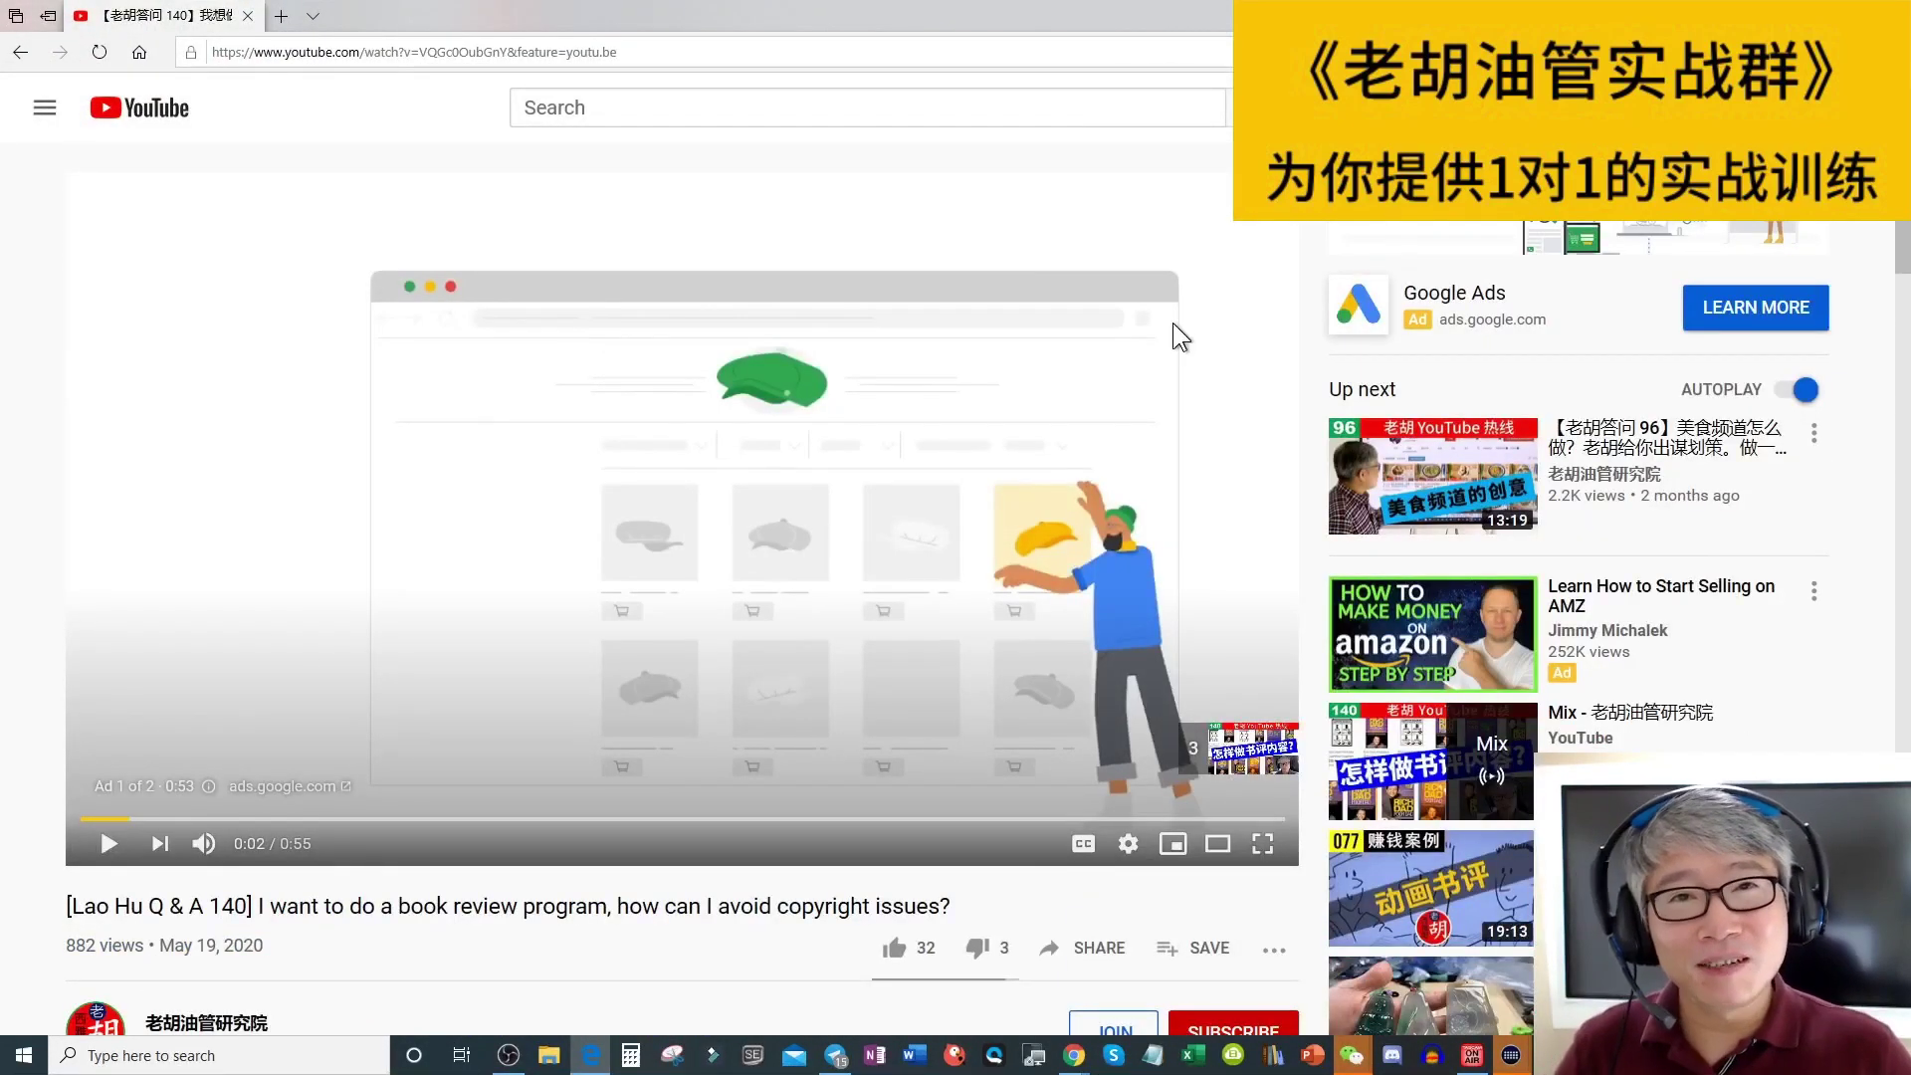
left_click(96, 57)
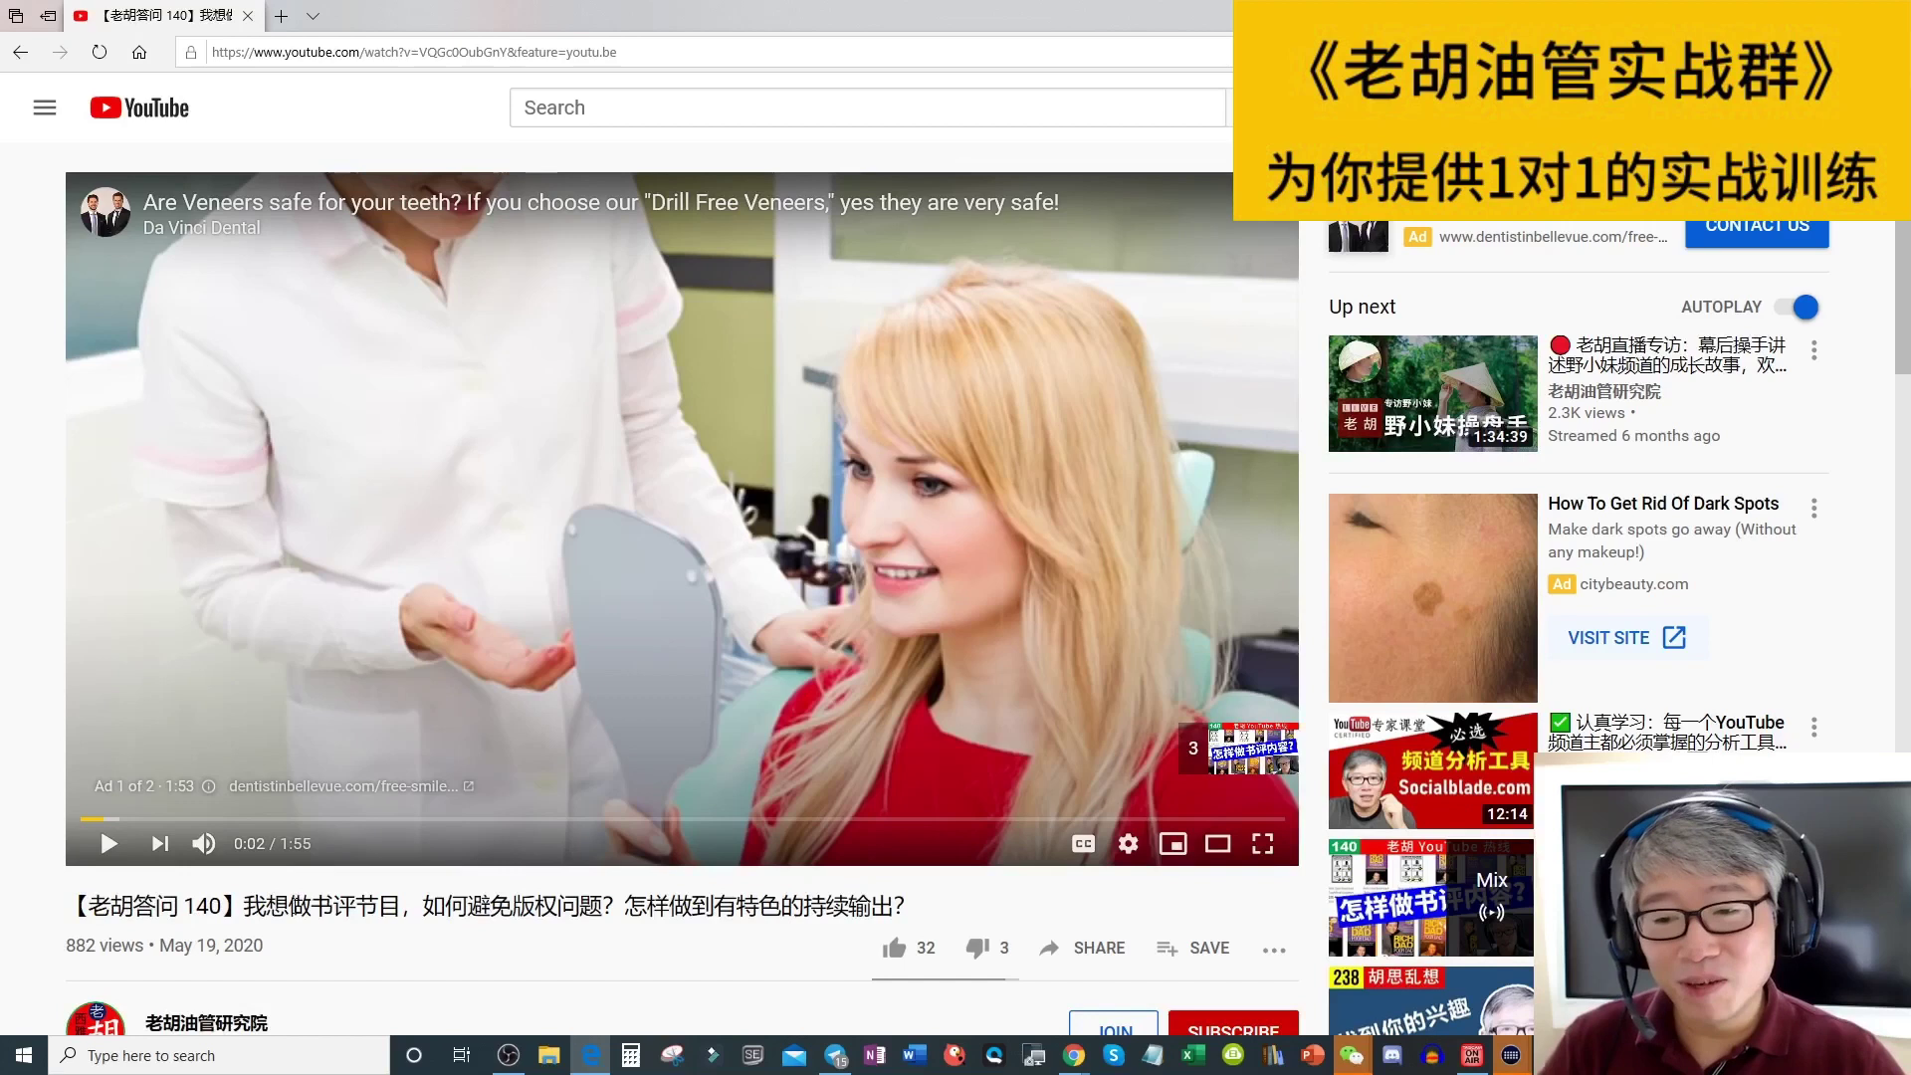
left_click_drag(289, 905, 534, 913)
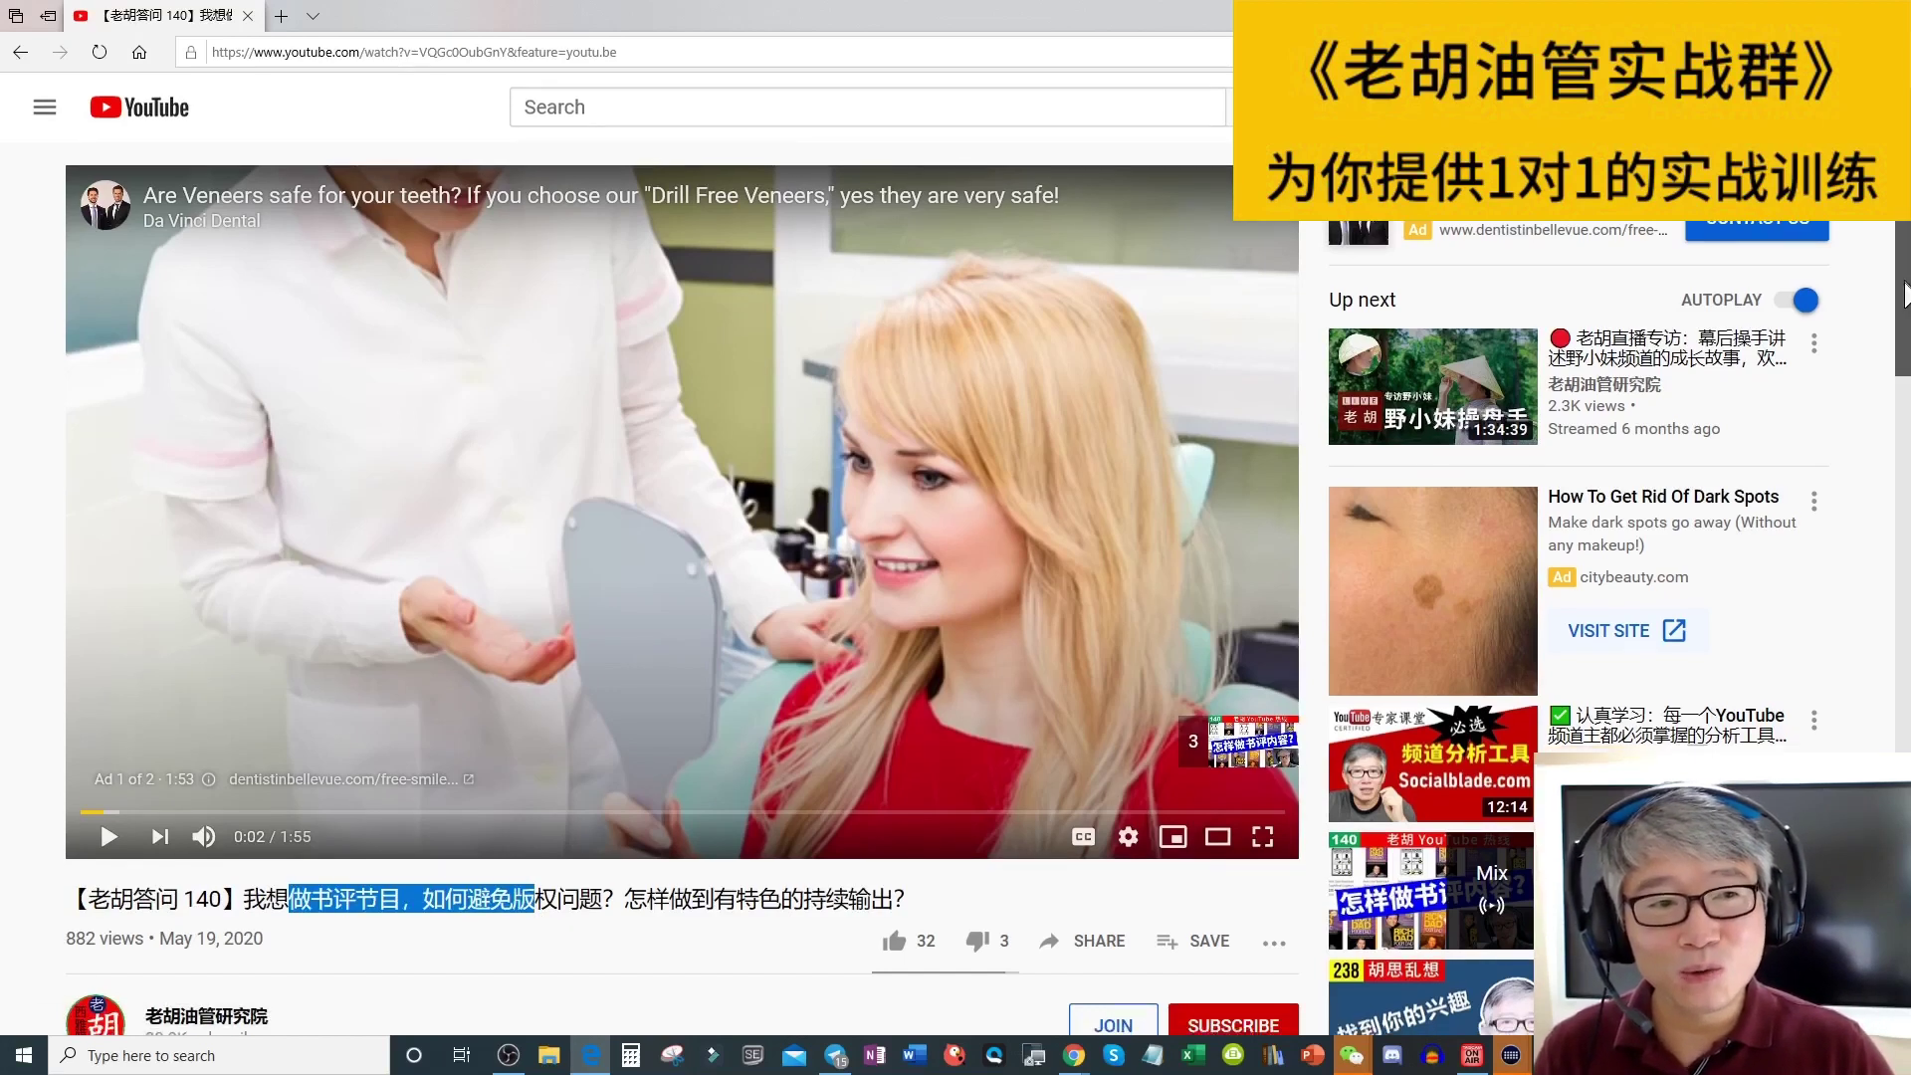
scroll(1393, 518, "down", 3)
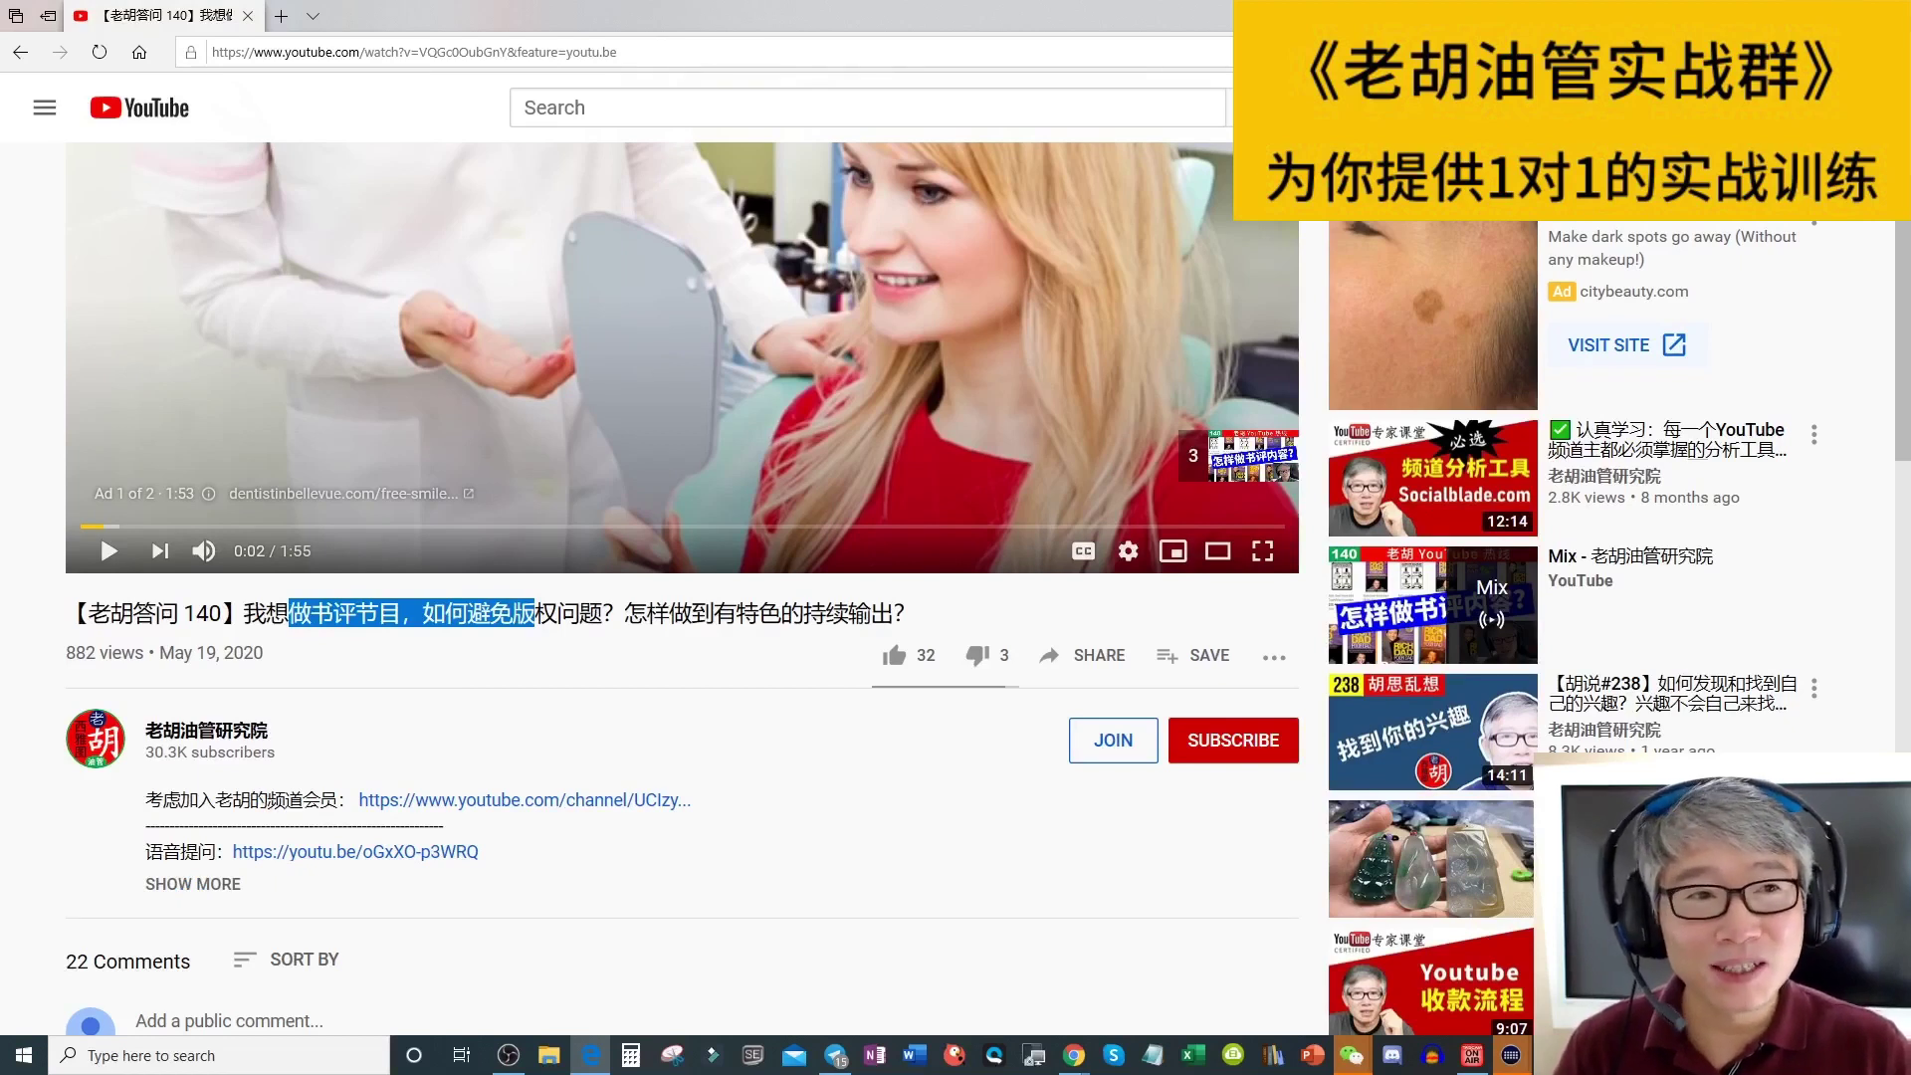
key("alt+Tab")
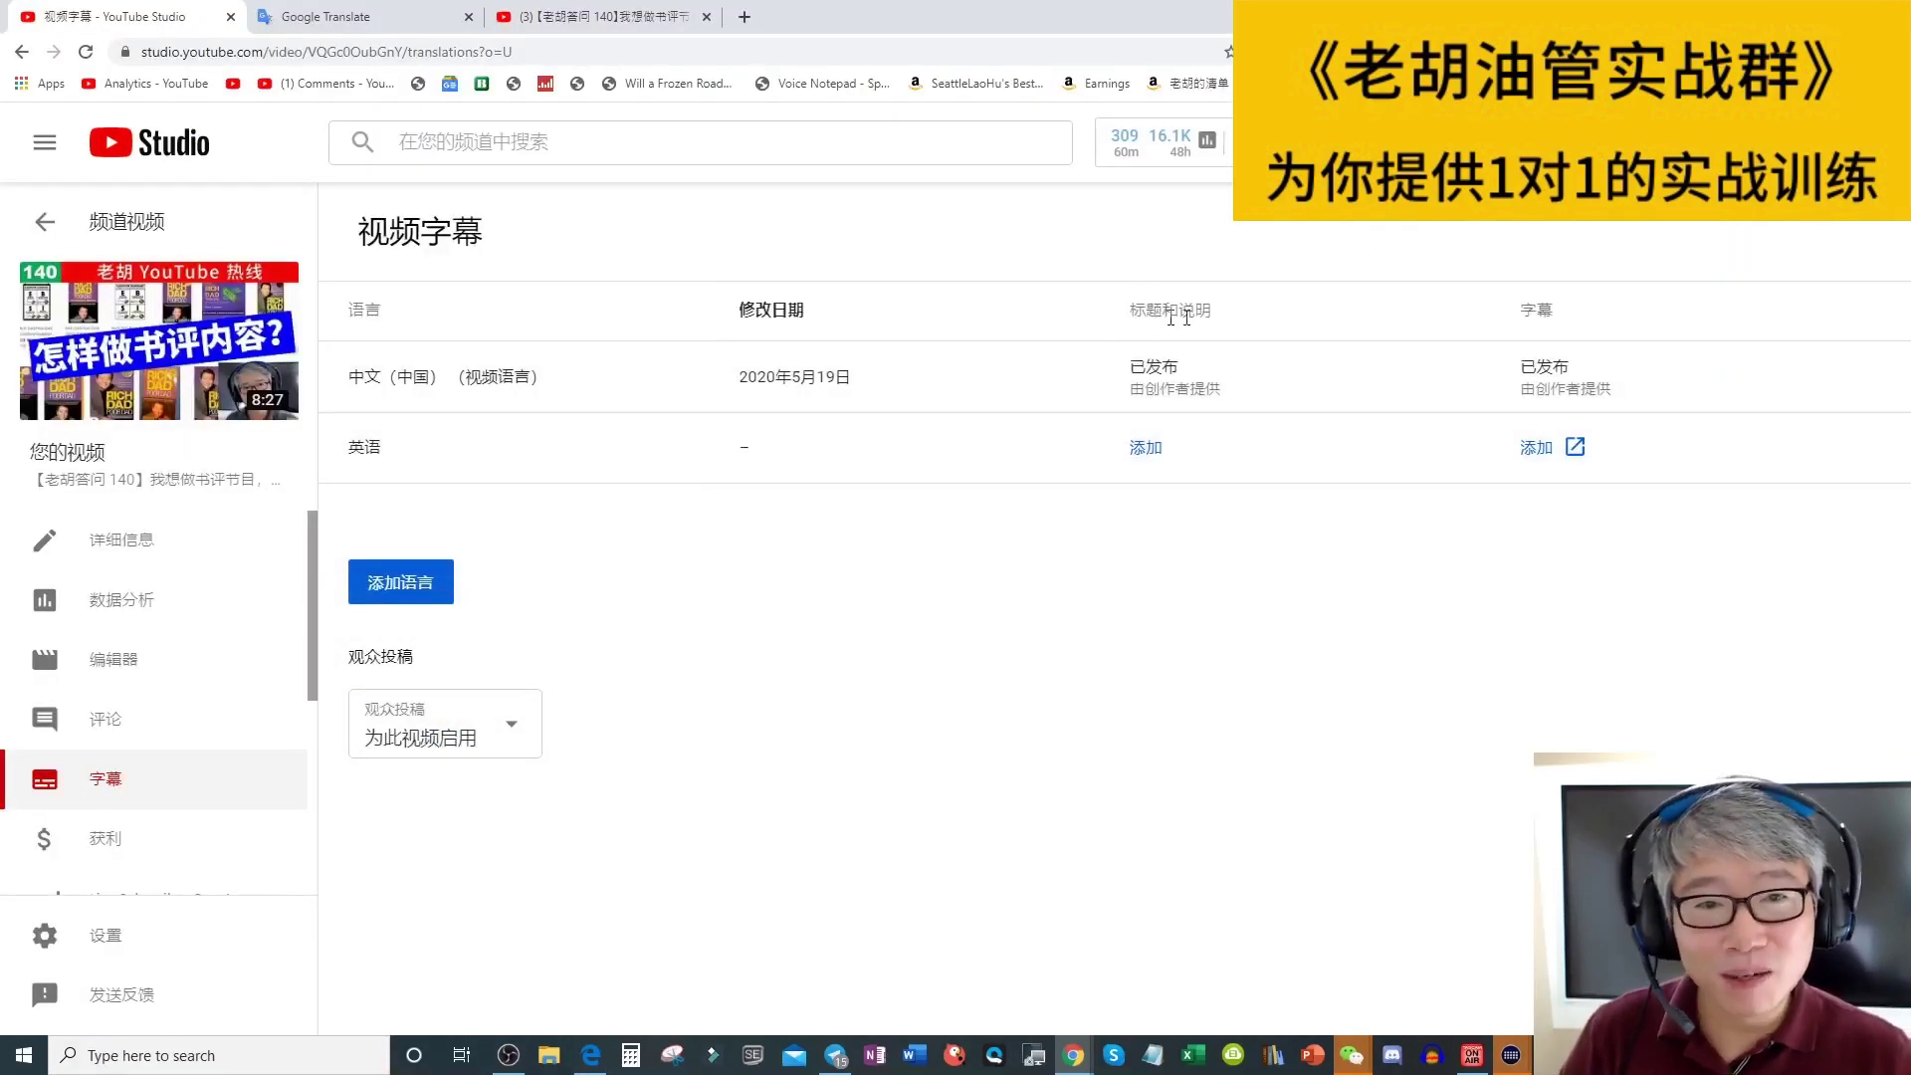